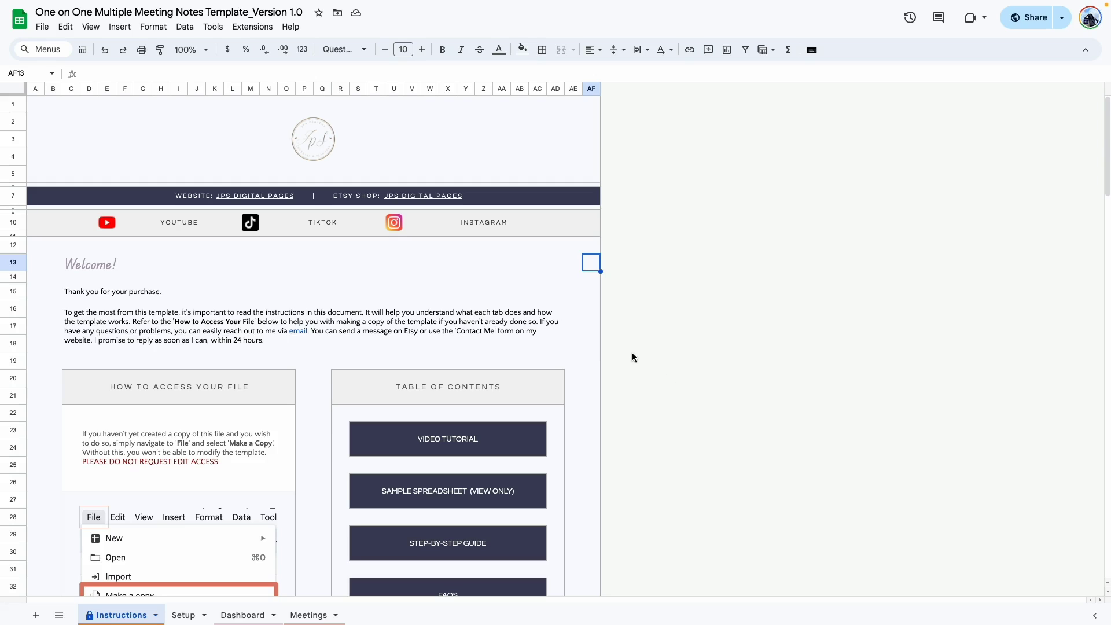
# Read through the Instructions sheet from the welcome section down to the step-by-step guide for the Setup tab.
pyautogui.press('Down')
pyautogui.press('Down')
pyautogui.press('Down')
pyautogui.press('Down')
pyautogui.press('Down')
pyautogui.press('Down')
pyautogui.press('Down')
pyautogui.press('Down')
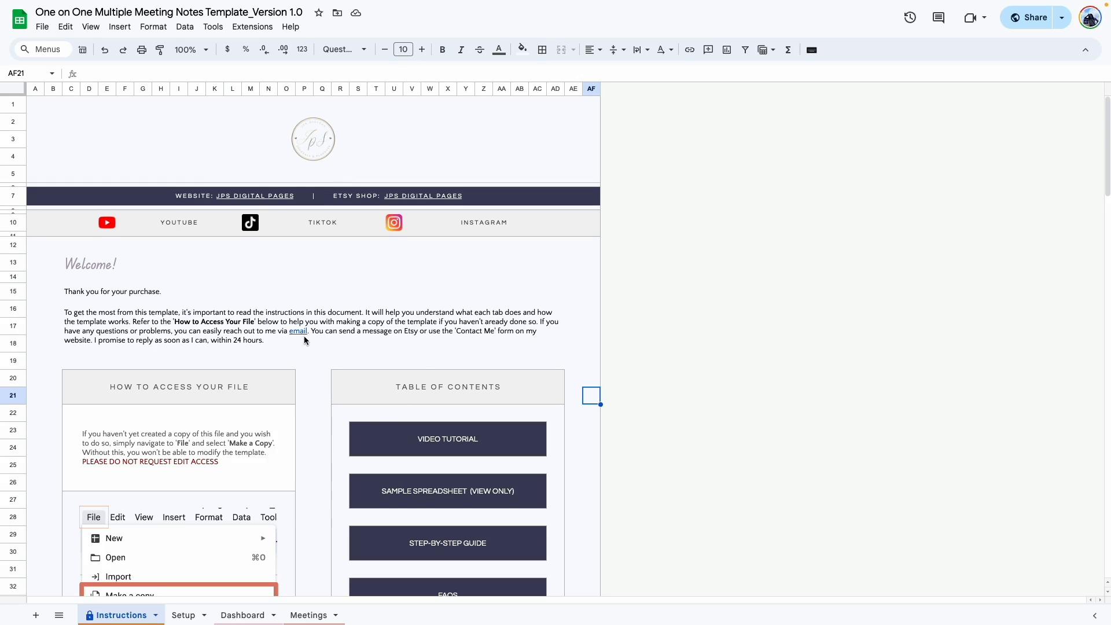
pyautogui.scroll(-15, 305, 341)
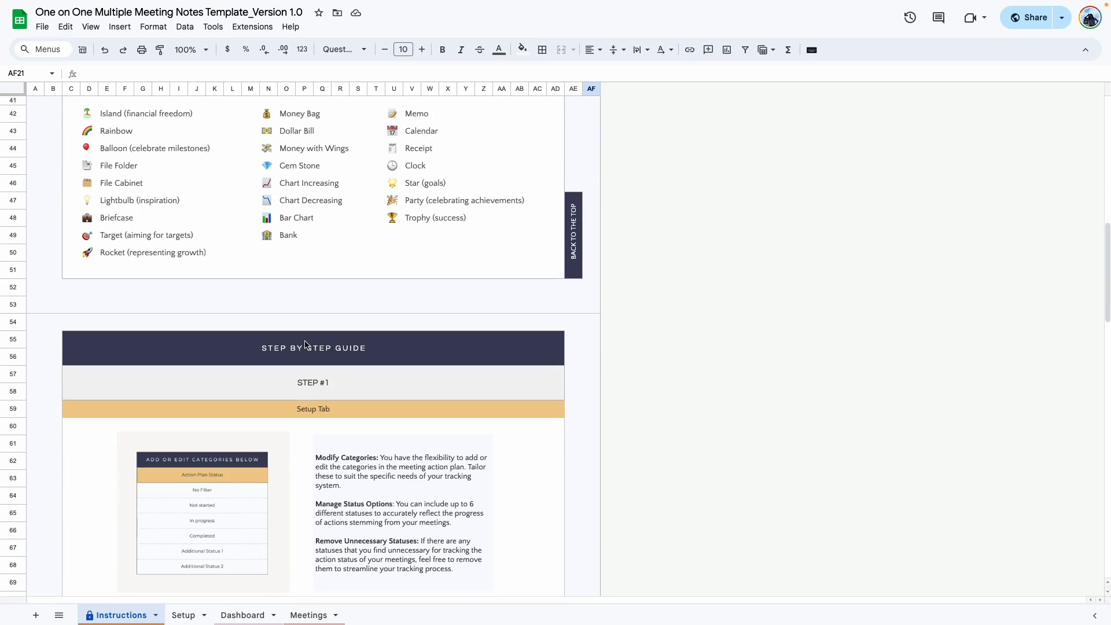
pyautogui.scroll(-5, 304, 342)
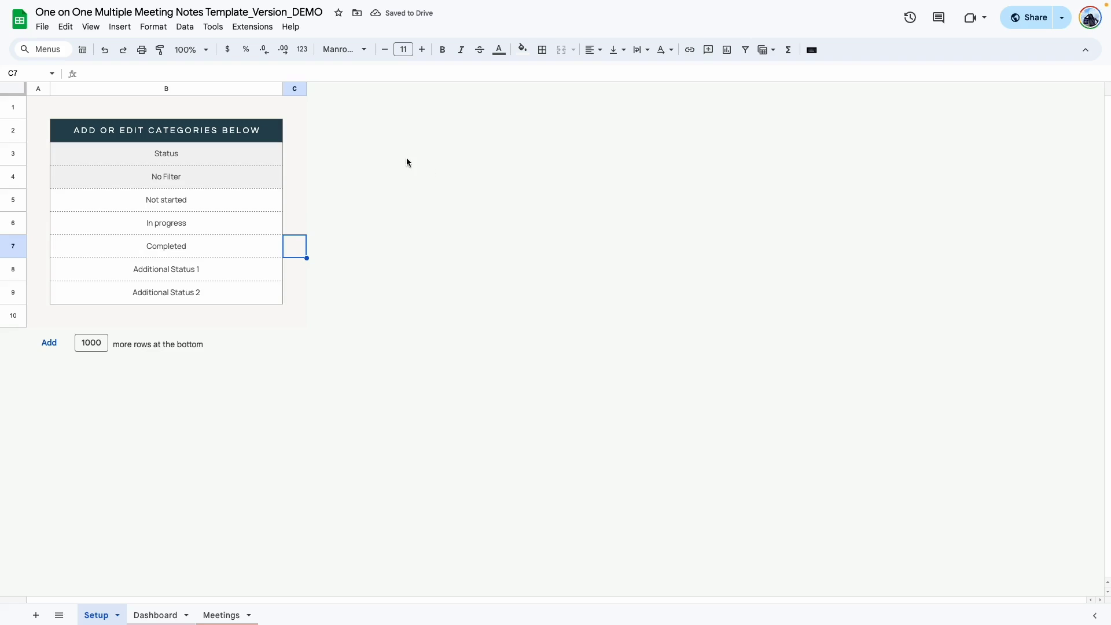
# Review the status categories listed on the Setup sheet of the DEMO file, from No Filter to Additional Status 2.
pyautogui.hotkey('ctrl', 'Down')
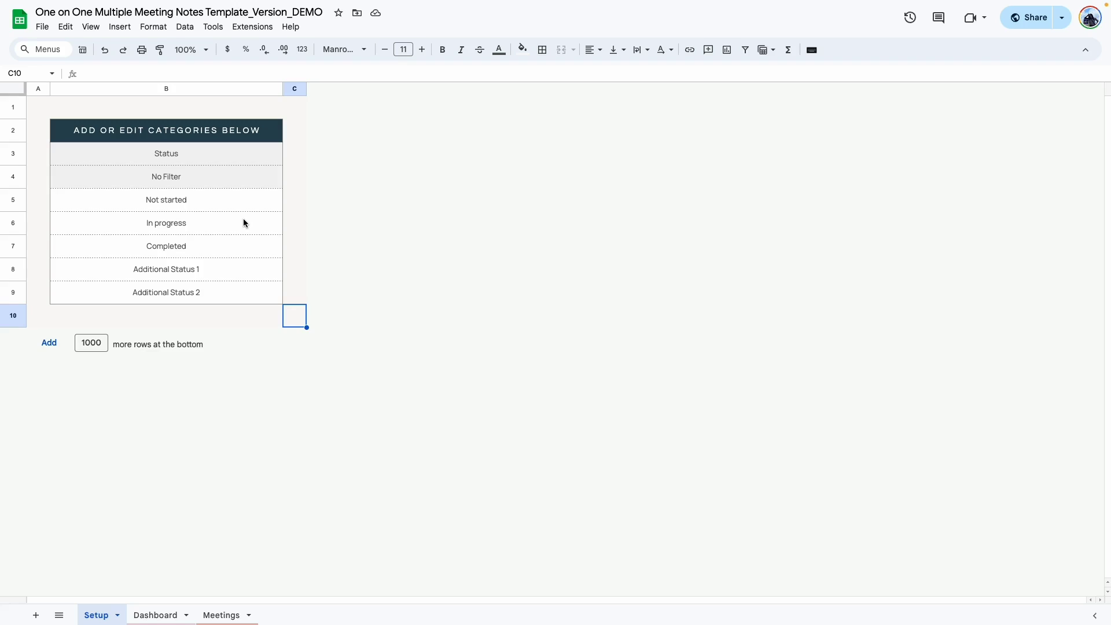
pyautogui.click(243, 177)
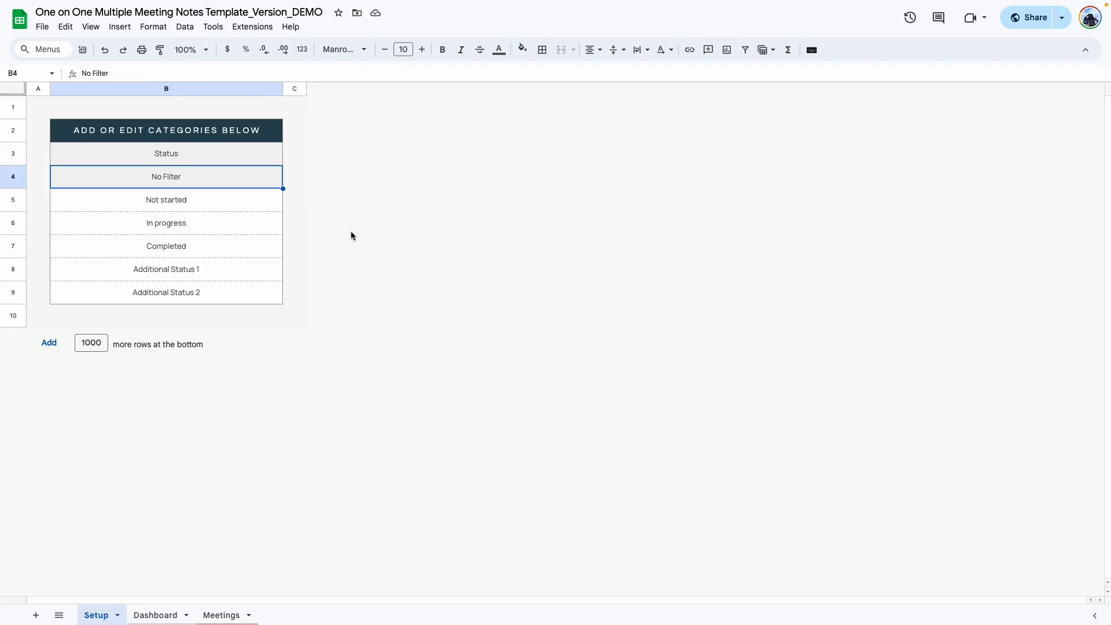
pyautogui.click(294, 223)
pyautogui.click(294, 269)
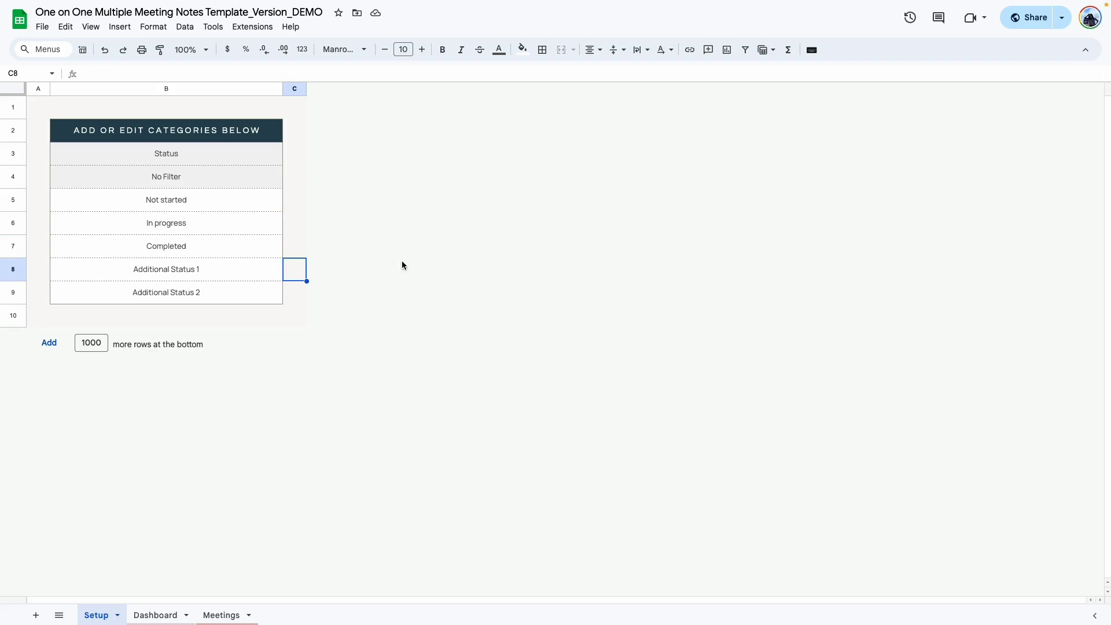
pyautogui.click(208, 290)
pyautogui.click(211, 268)
# Clear the status entries in B5:B9 of the Setup sheet and undo the deletion.
pyautogui.moveTo(197, 199); pyautogui.dragTo(184, 300)
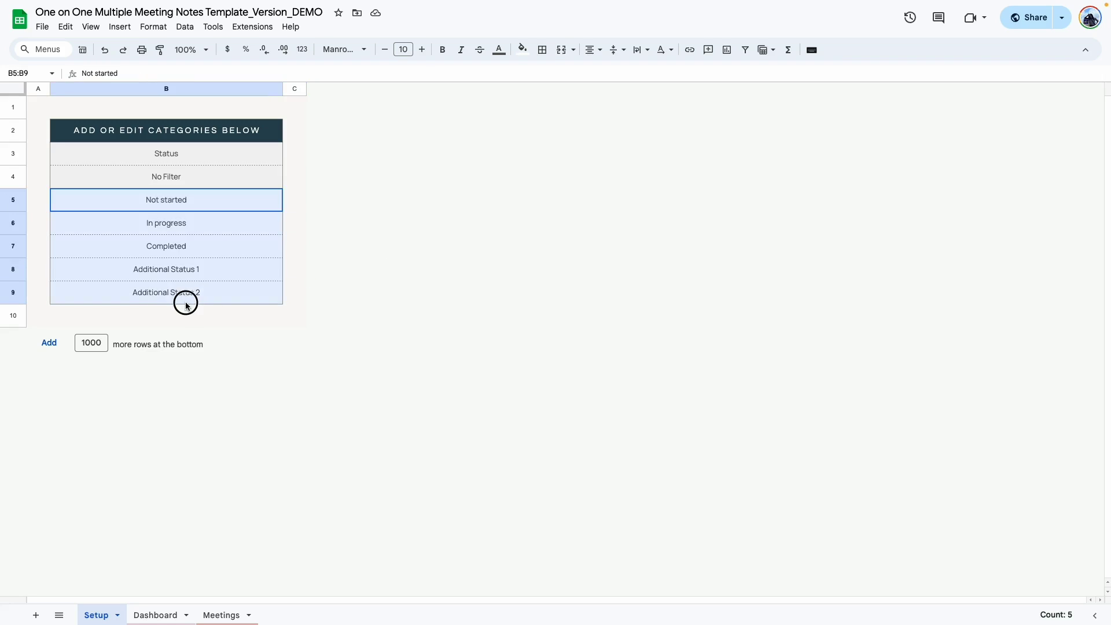
pyautogui.press('Delete')
pyautogui.click(294, 315)
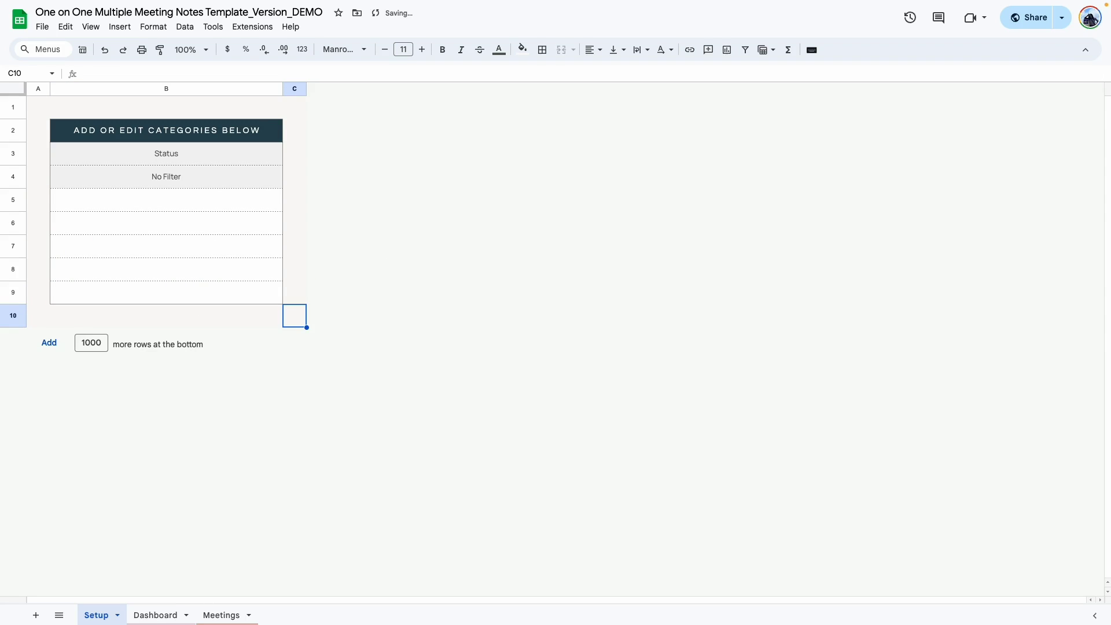
pyautogui.hotkey('ctrl', 'z')
pyautogui.click(295, 200)
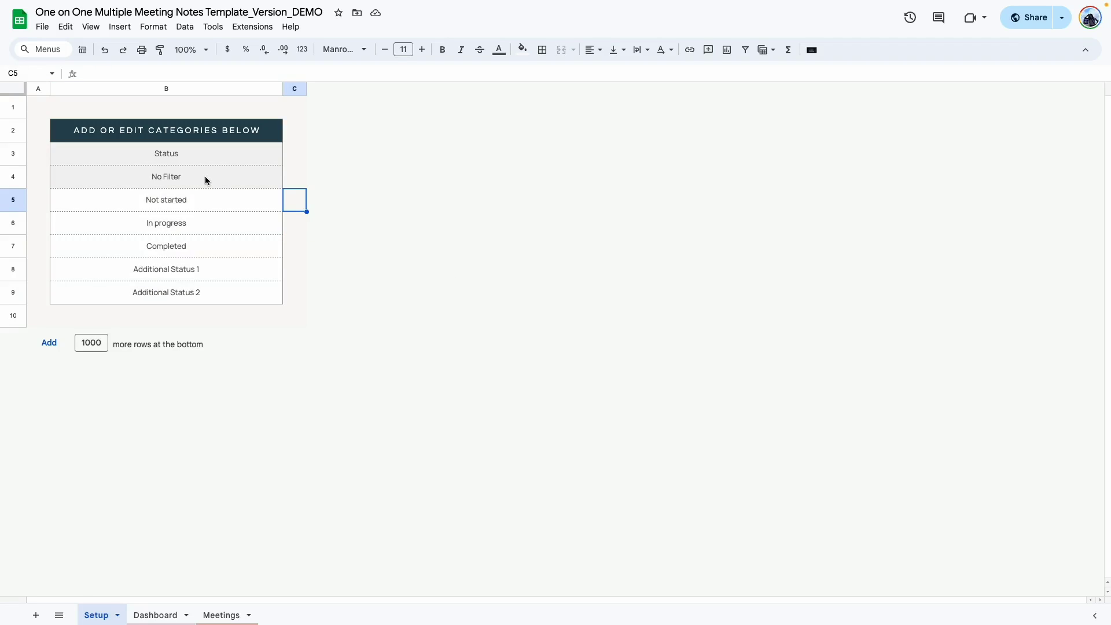
pyautogui.click(204, 183)
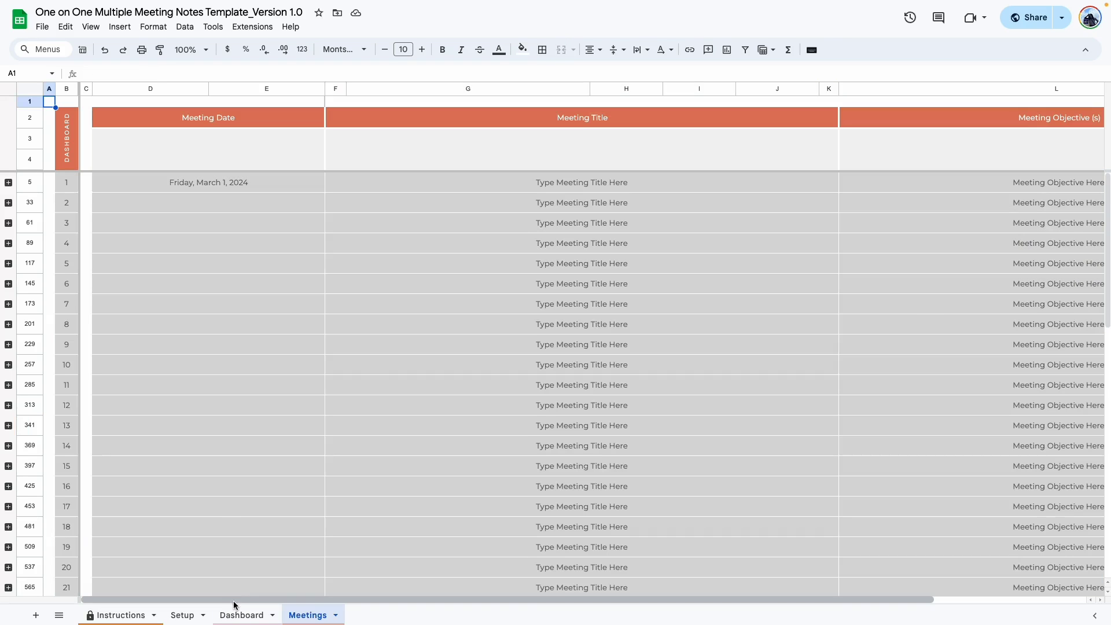
# Examine the Meeting Date and Meeting Title columns on the Meetings sheet of the Version 1.0 template.
pyautogui.moveTo(235, 601)
pyautogui.mouseDown()
pyautogui.moveTo(397, 610)
pyautogui.moveTo(224, 591)
pyautogui.mouseUp()
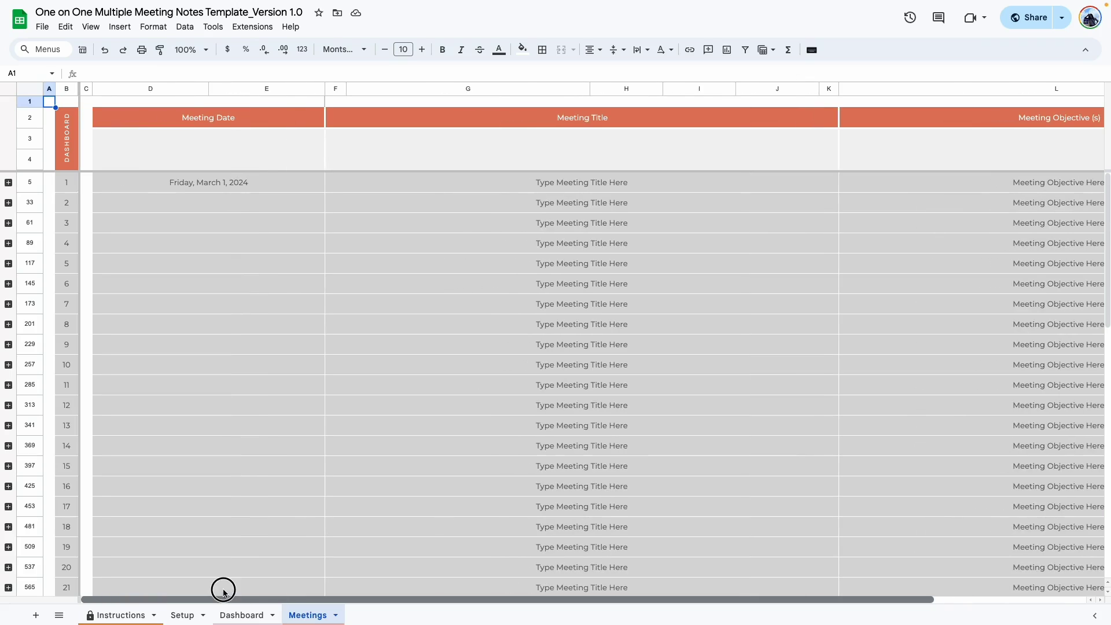
pyautogui.click(161, 149)
pyautogui.click(198, 200)
pyautogui.click(300, 183)
pyautogui.click(600, 188)
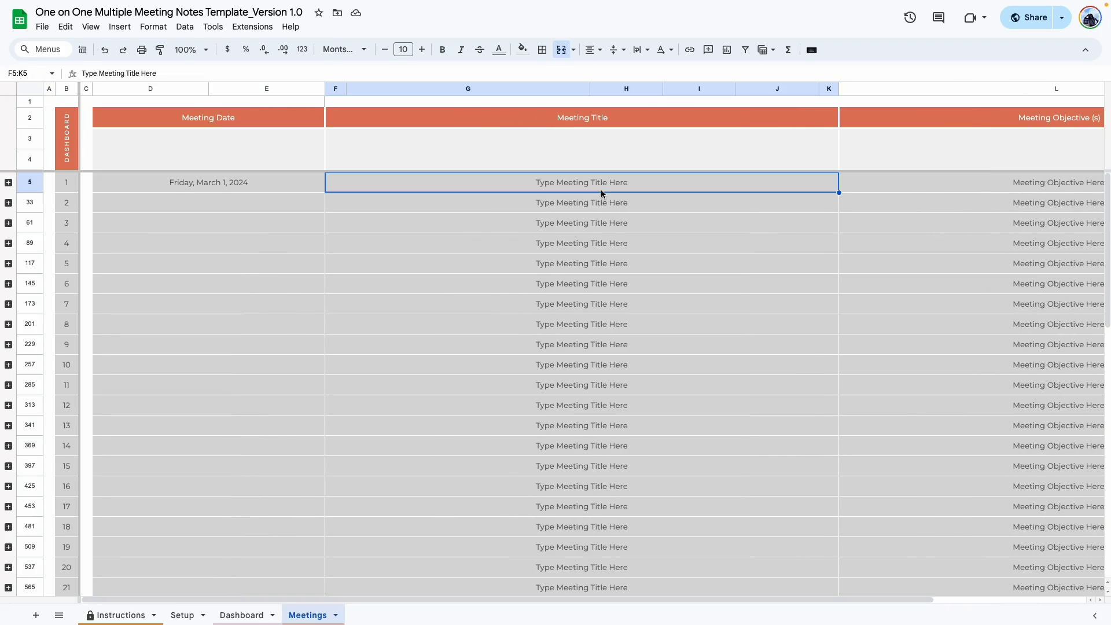
pyautogui.click(573, 206)
pyautogui.click(580, 190)
pyautogui.moveTo(593, 600); pyautogui.dragTo(490, 575)
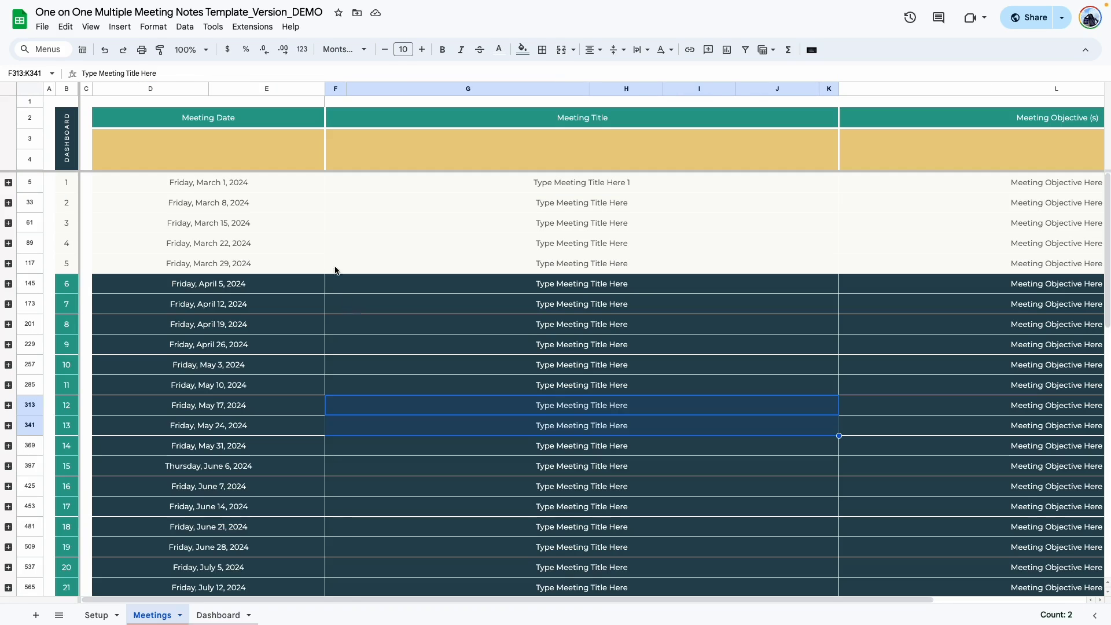
# Look through the numbered meeting rows on the DEMO file's Meetings sheet, from the first row to the last and back.
pyautogui.click(386, 191)
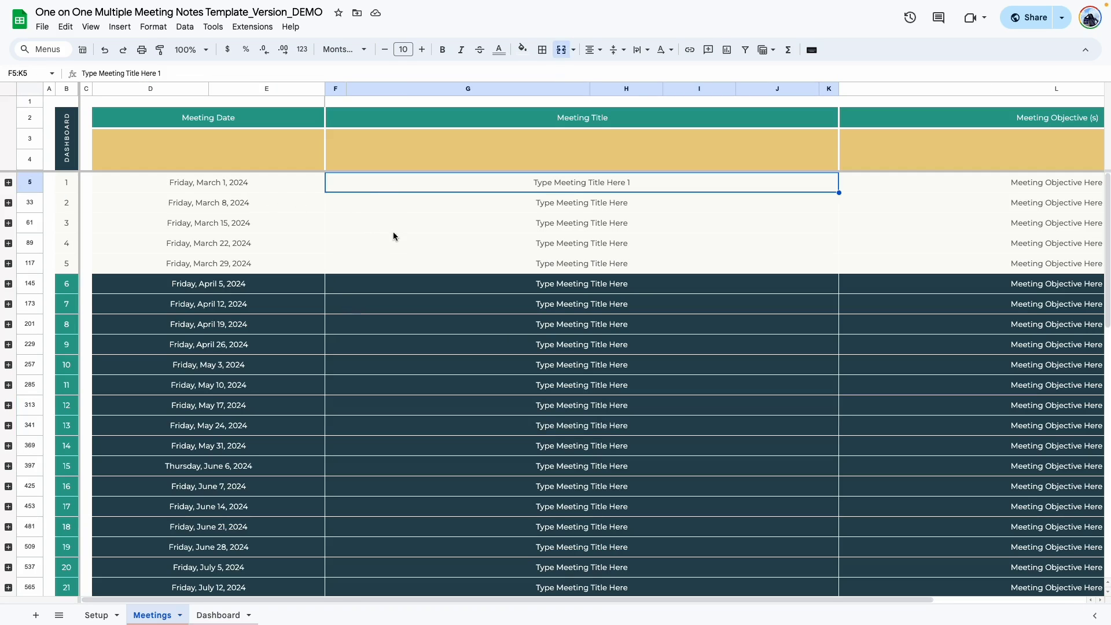
pyautogui.click(393, 231)
pyautogui.scroll(-15, 82, 415)
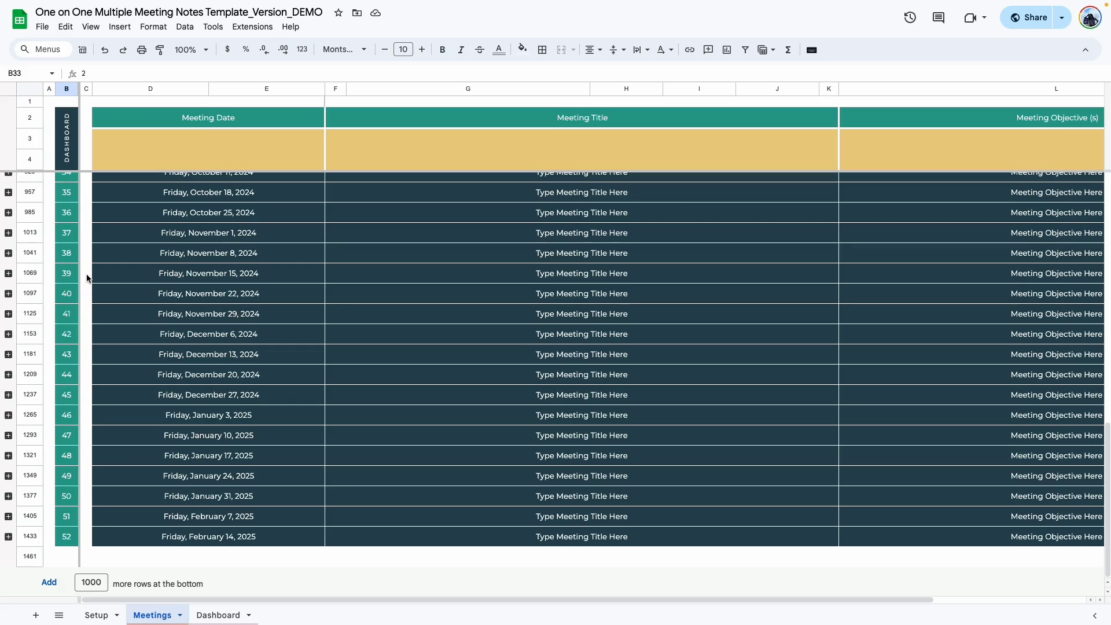
pyautogui.scroll(12, 86, 290)
pyautogui.scroll(2, 82, 302)
pyautogui.scroll(-10, 82, 302)
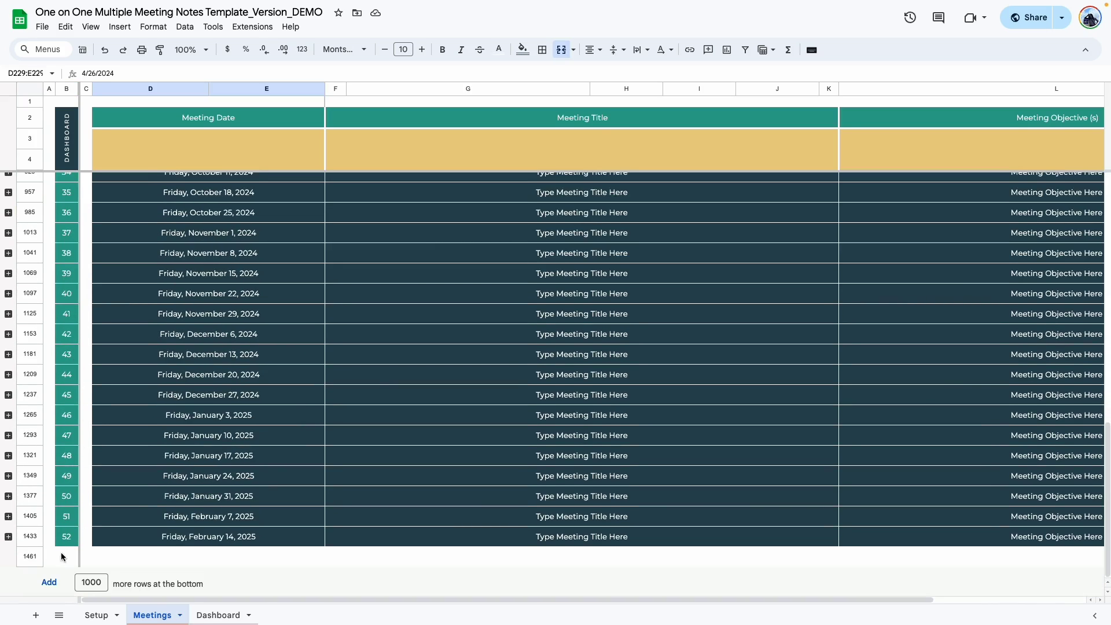
pyautogui.scroll(11, 67, 544)
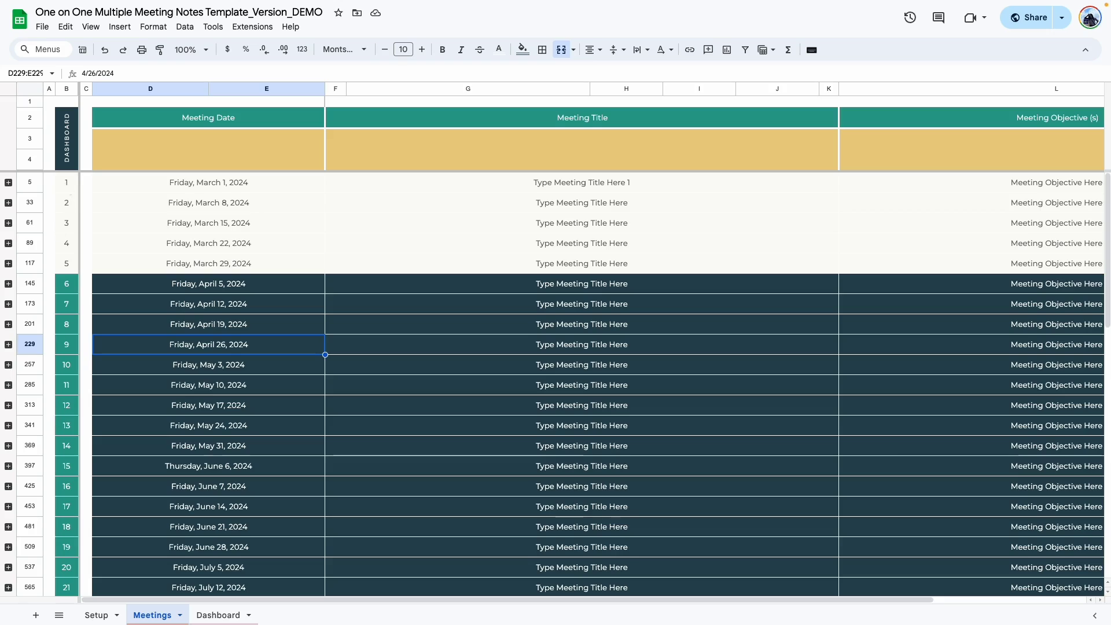
pyautogui.scroll(-8, 63, 261)
pyautogui.scroll(-5, 58, 321)
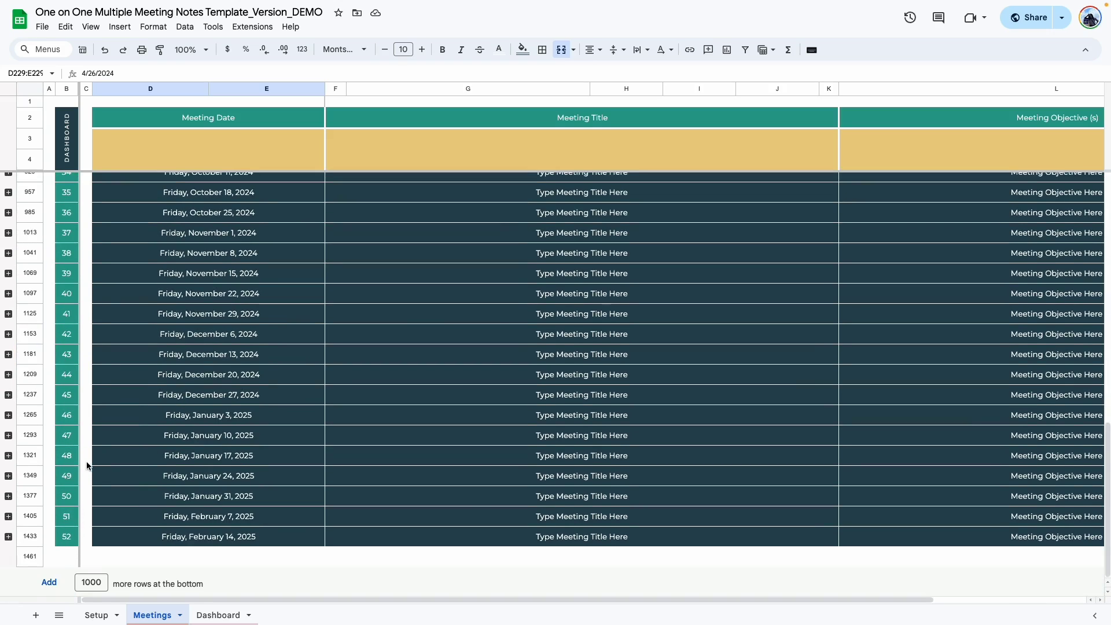
pyautogui.scroll(10, 85, 452)
pyautogui.scroll(1, 83, 441)
pyautogui.press('Down')
pyautogui.press('Down')
pyautogui.press('Down')
pyautogui.press('Down')
pyautogui.press('Right')
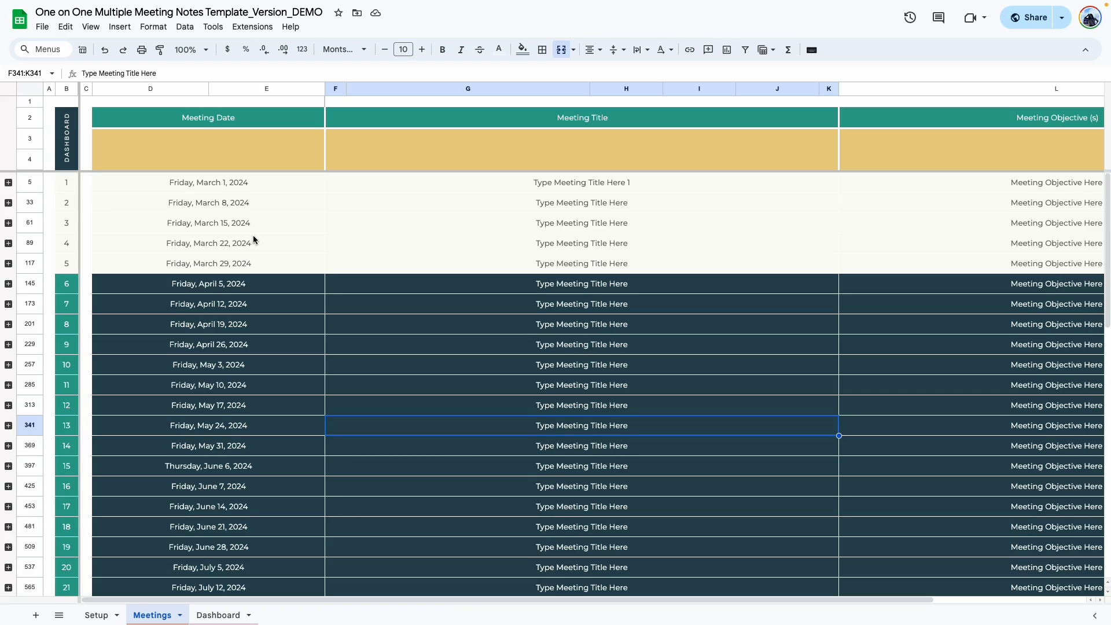
# Follow the DASHBOARD link in the Meetings sheet to the Dashboard sheet and return to the Meetings sheet.
pyautogui.click(68, 145)
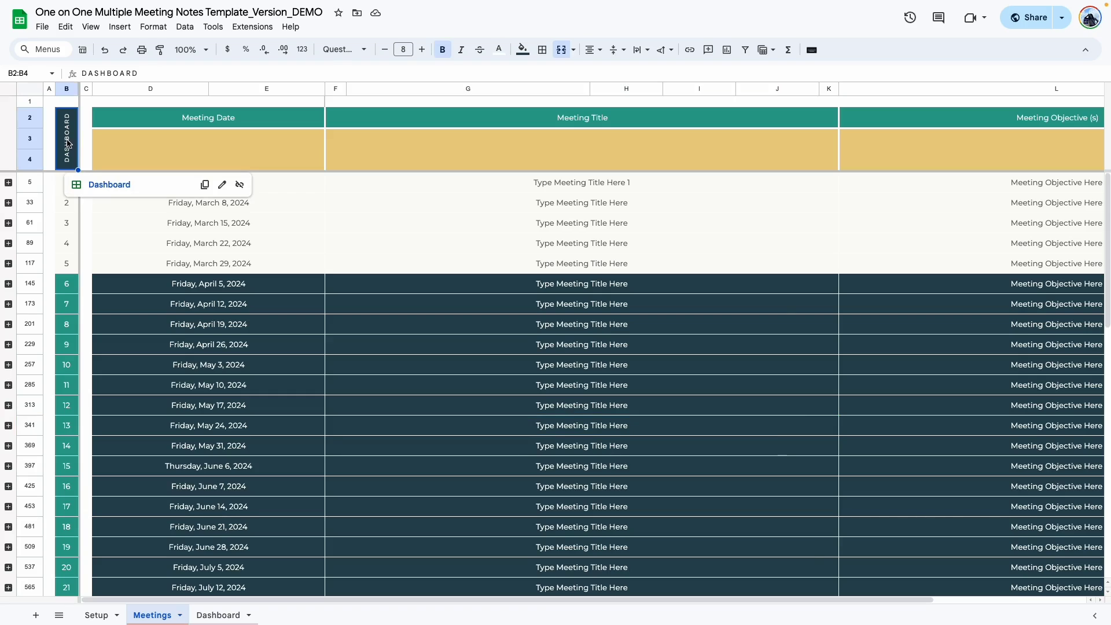
pyautogui.click(110, 185)
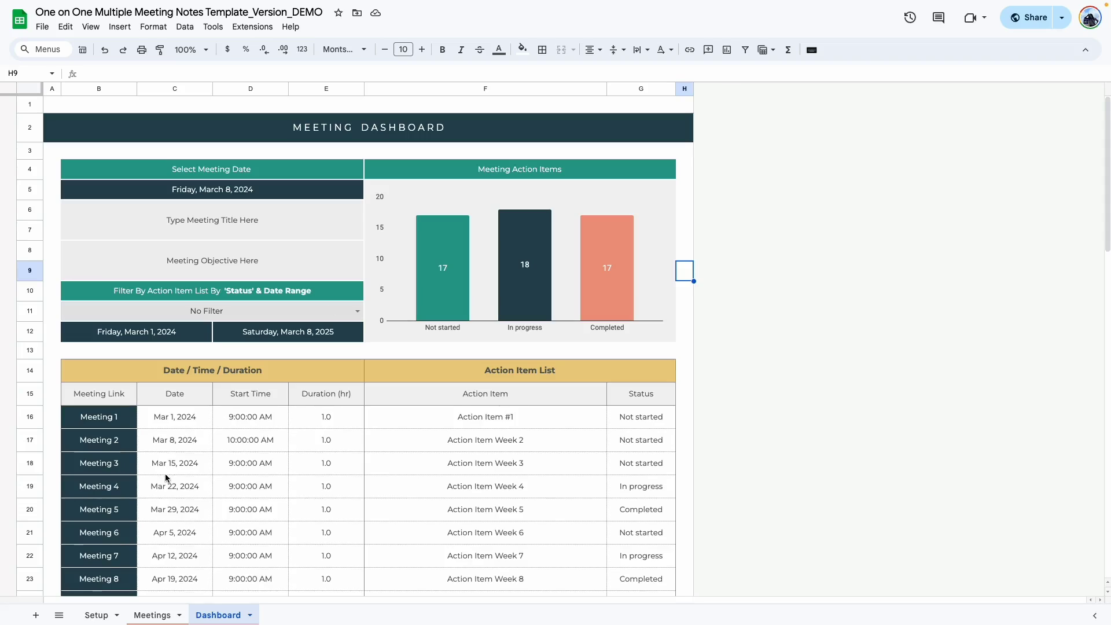
pyautogui.click(185, 579)
# Examine the Meeting Date, Meeting Title and Meeting Objective(s) headers, the search cells beneath them and the meeting rows.
pyautogui.click(223, 116)
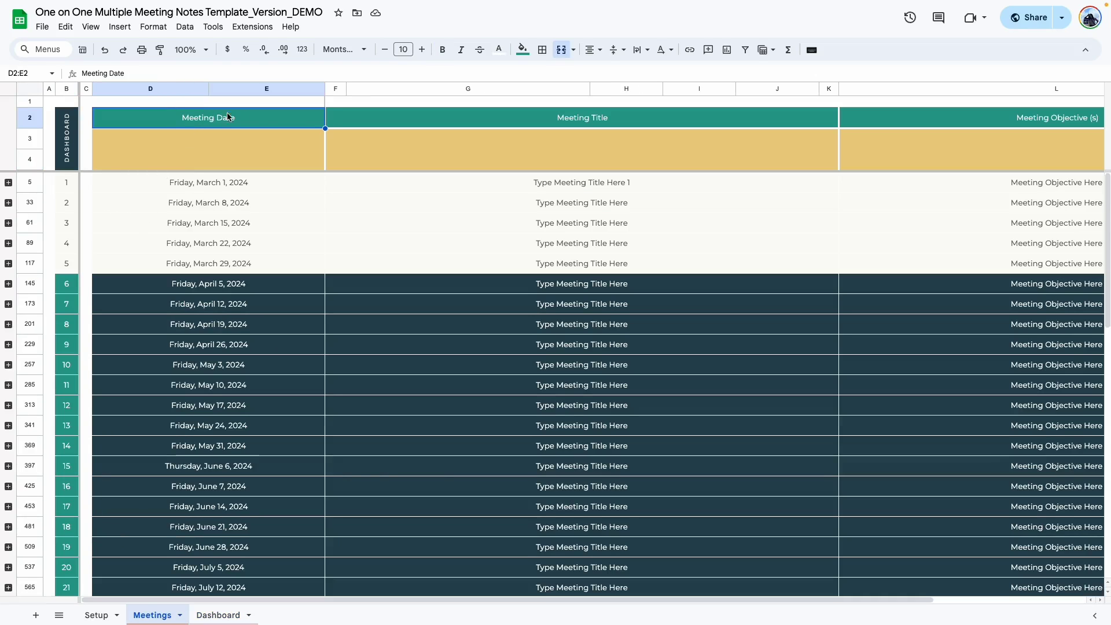
pyautogui.click(423, 123)
pyautogui.click(242, 122)
pyautogui.click(521, 124)
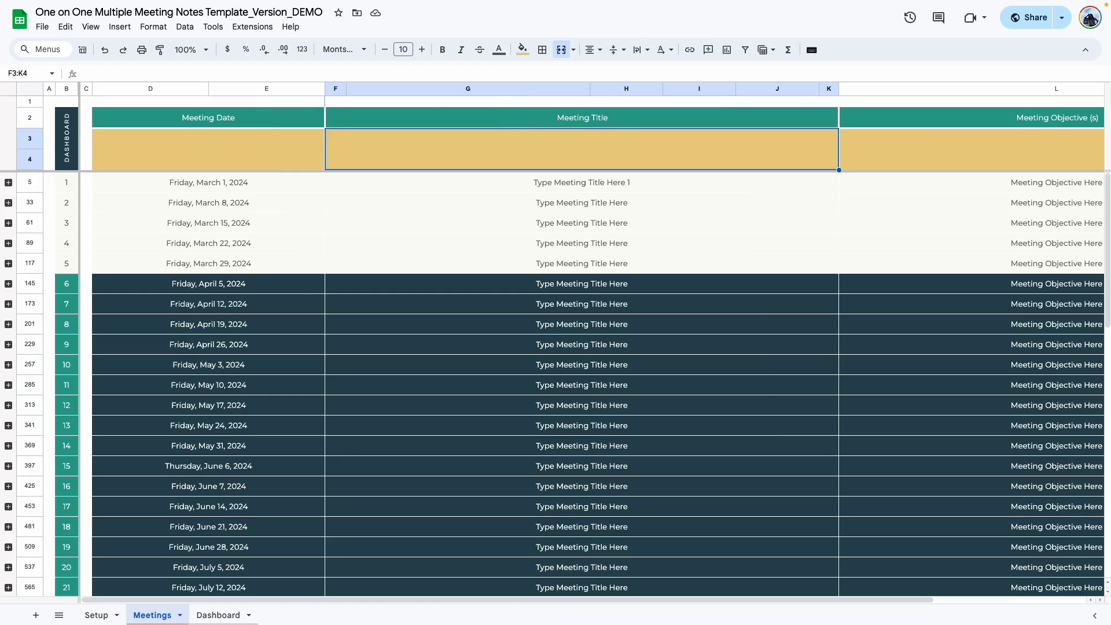
pyautogui.click(938, 124)
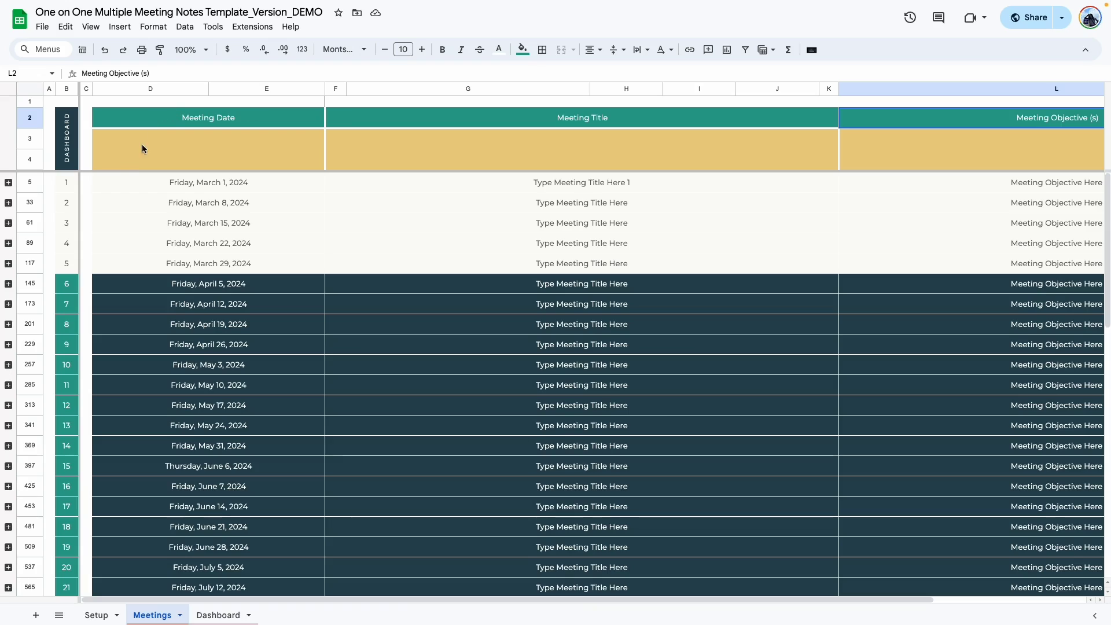
pyautogui.click(205, 155)
pyautogui.click(540, 161)
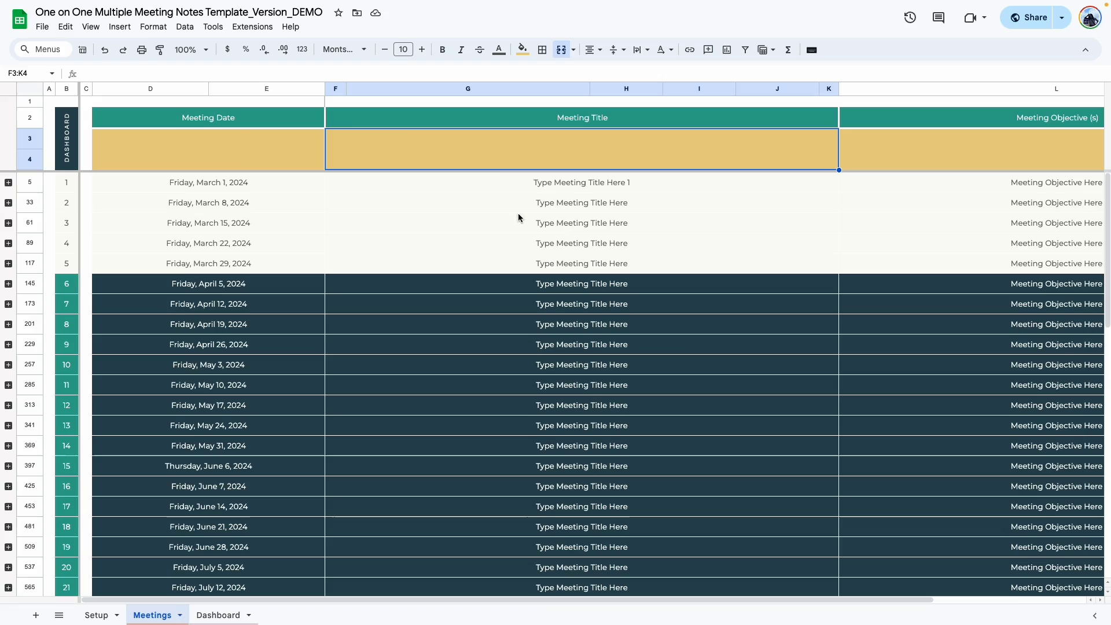
pyautogui.click(249, 142)
pyautogui.click(424, 145)
pyautogui.press('Left')
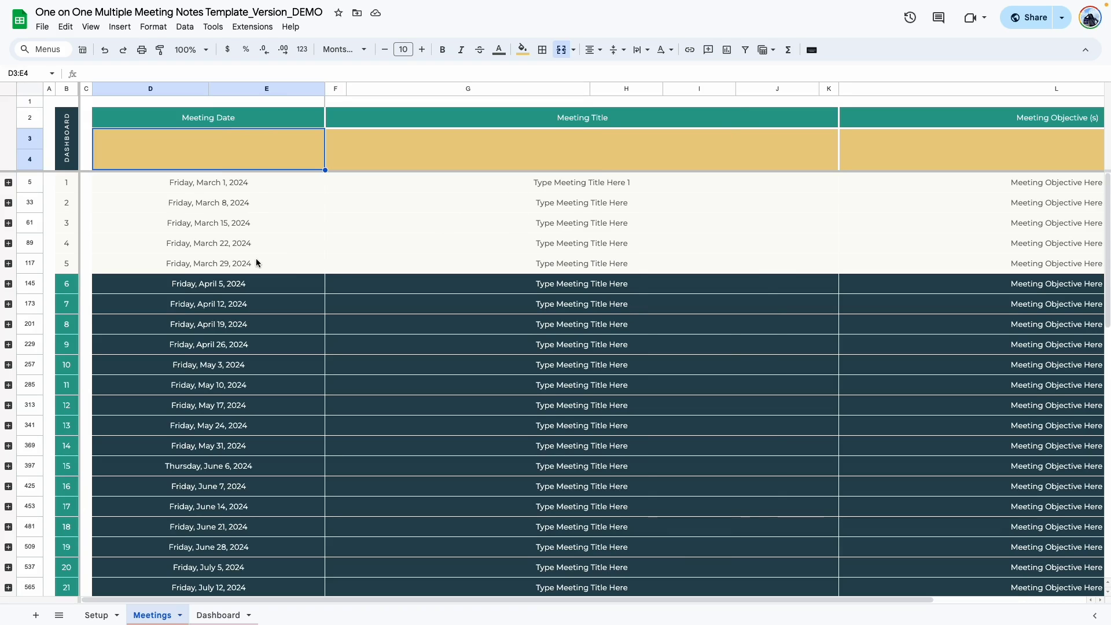
pyautogui.scroll(-10, 153, 233)
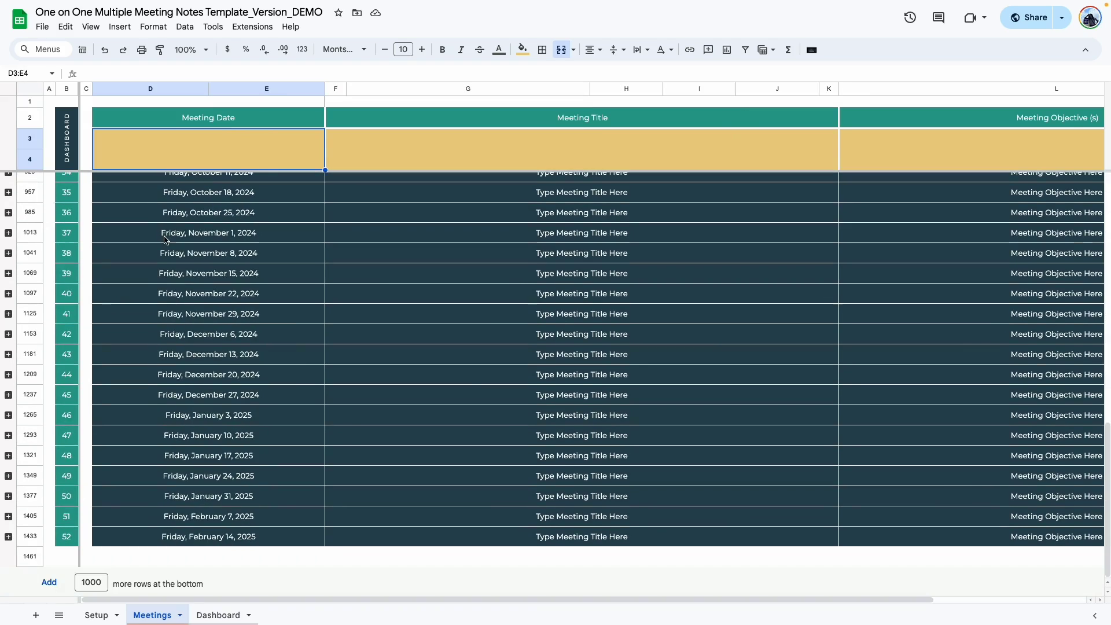
pyautogui.scroll(10, 164, 239)
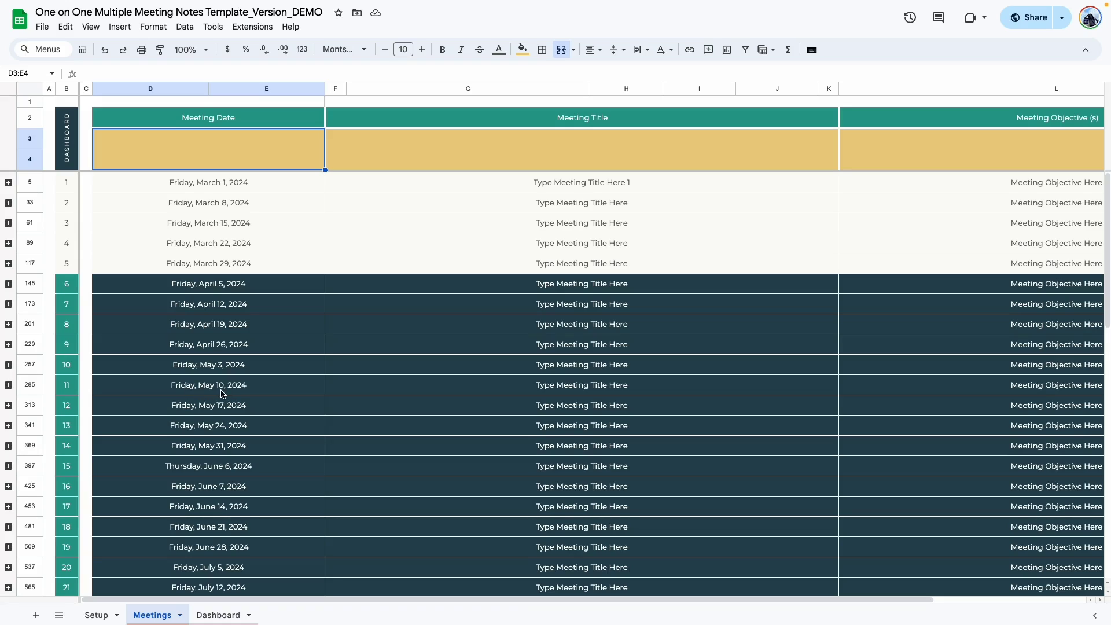
# Set the search cell under the Meeting Date header to May 10, 2024.
pyautogui.doubleClick(246, 166)
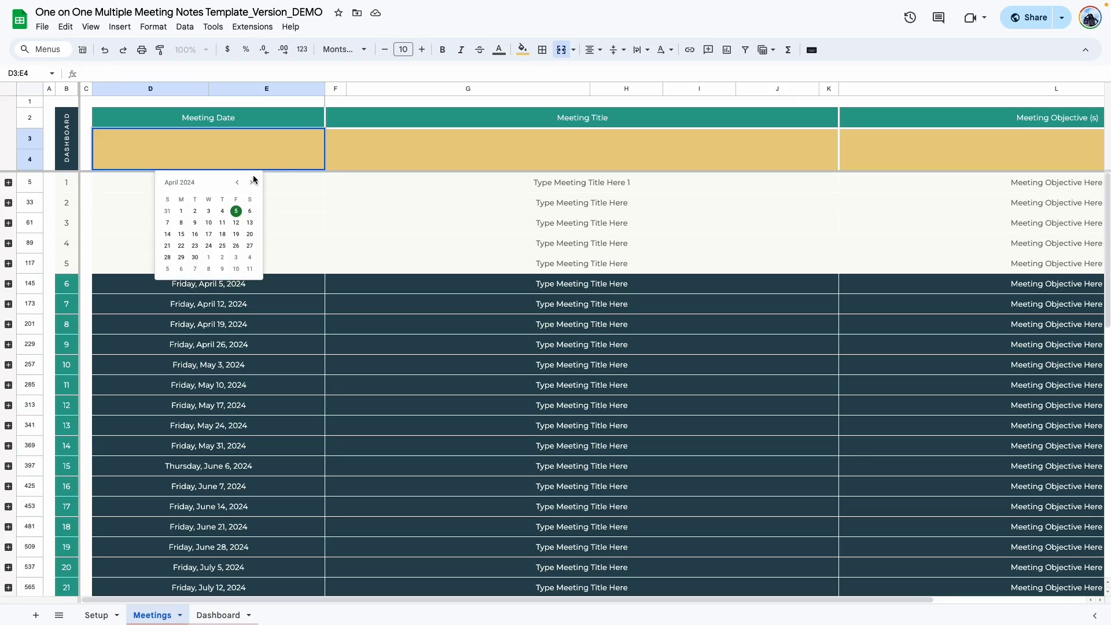
pyautogui.click(251, 183)
pyautogui.click(236, 222)
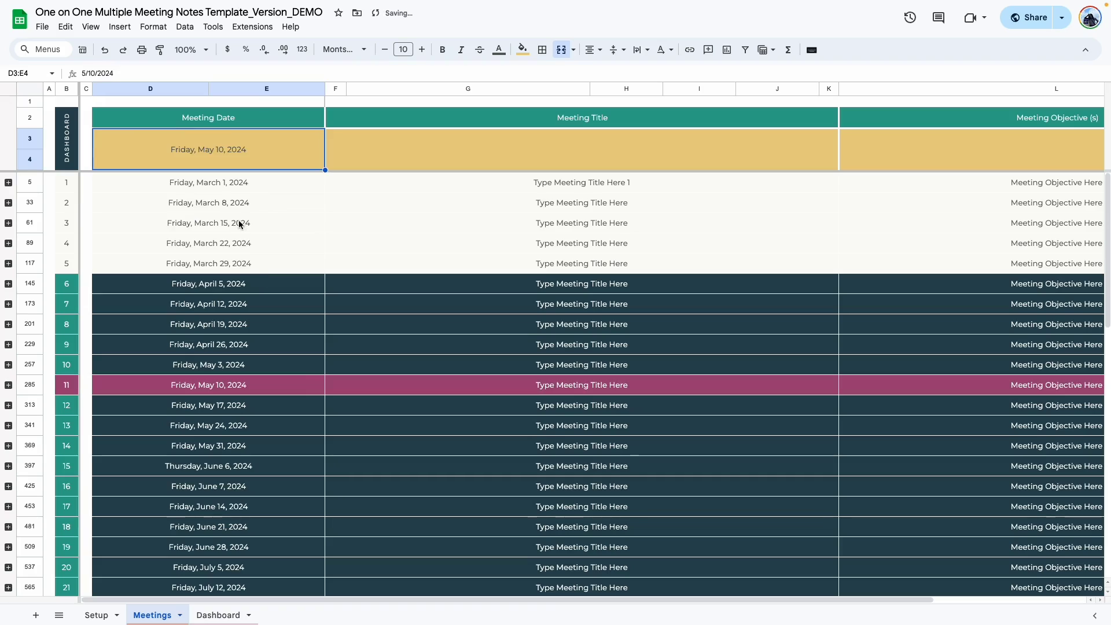
pyautogui.click(290, 446)
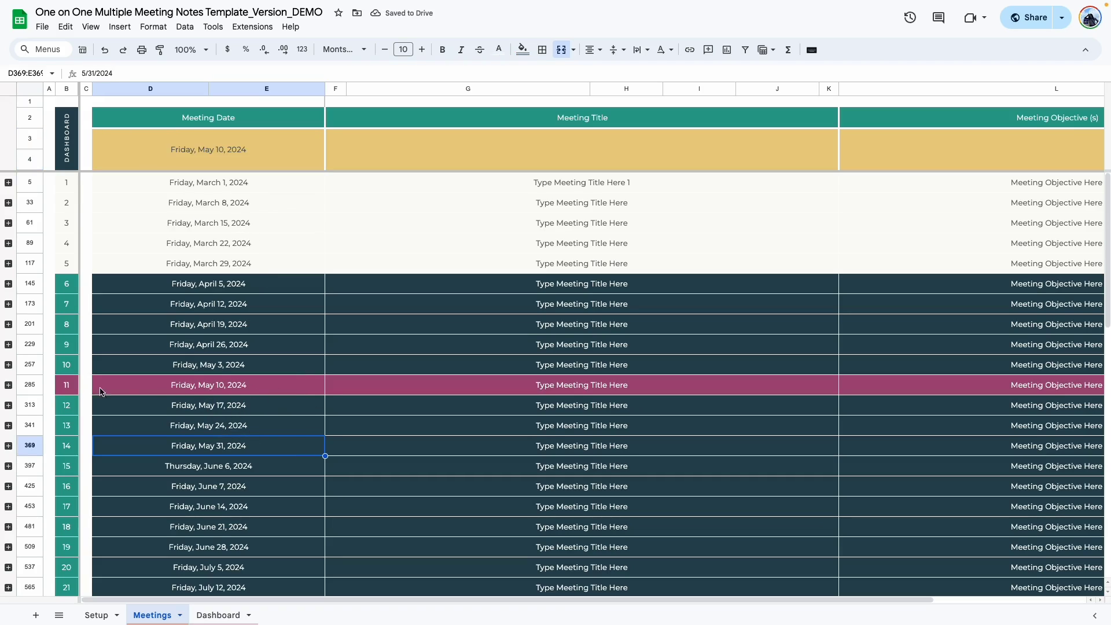
# Expand the May 10, 2024 meeting's row group to view its agenda and action items, and collapse it again.
pyautogui.click(9, 384)
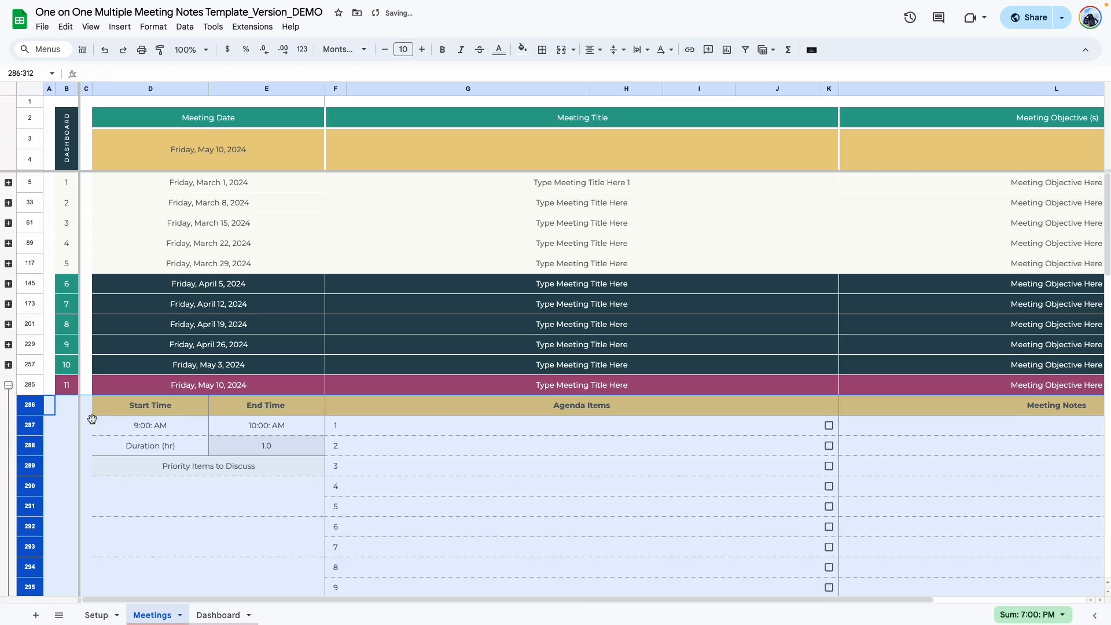
pyautogui.scroll(-3, 171, 433)
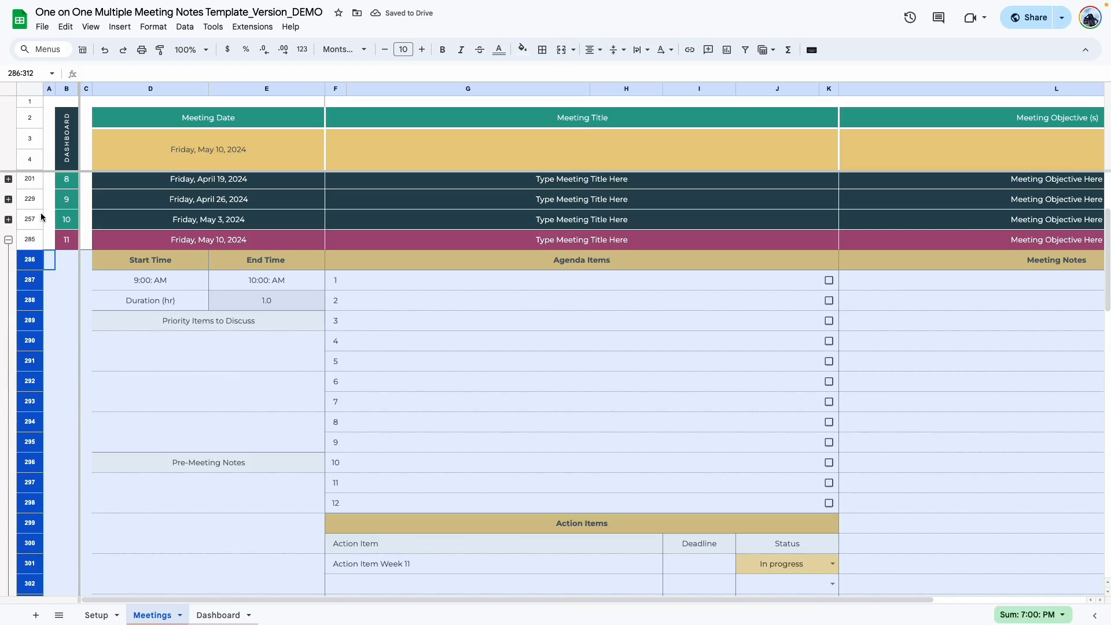
pyautogui.click(8, 239)
pyautogui.scroll(3, 495, 382)
pyautogui.click(471, 383)
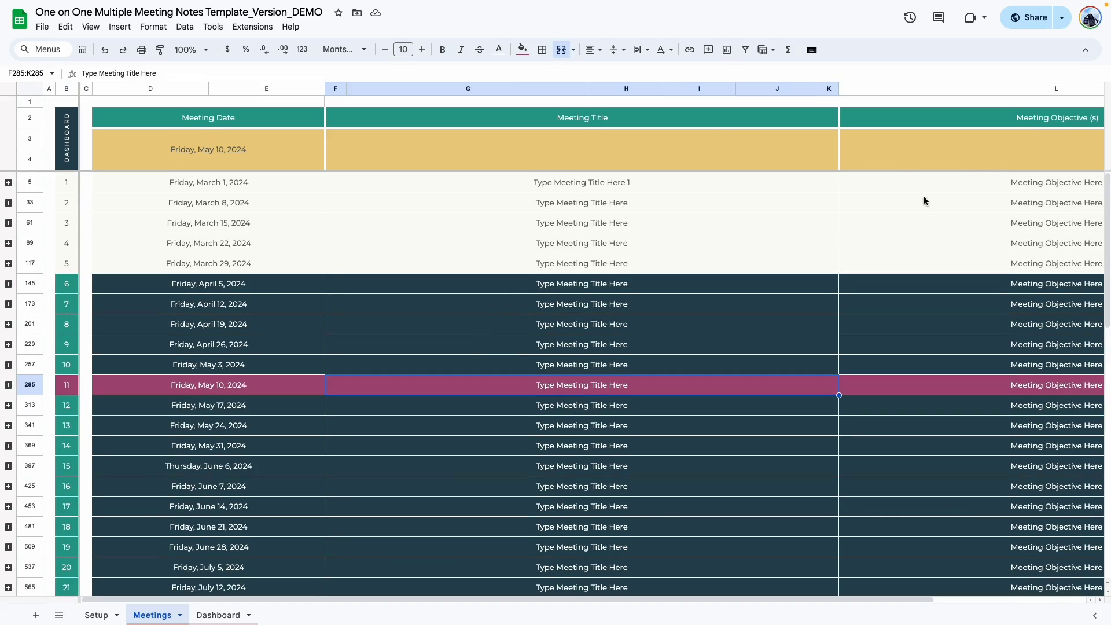
pyautogui.click(240, 165)
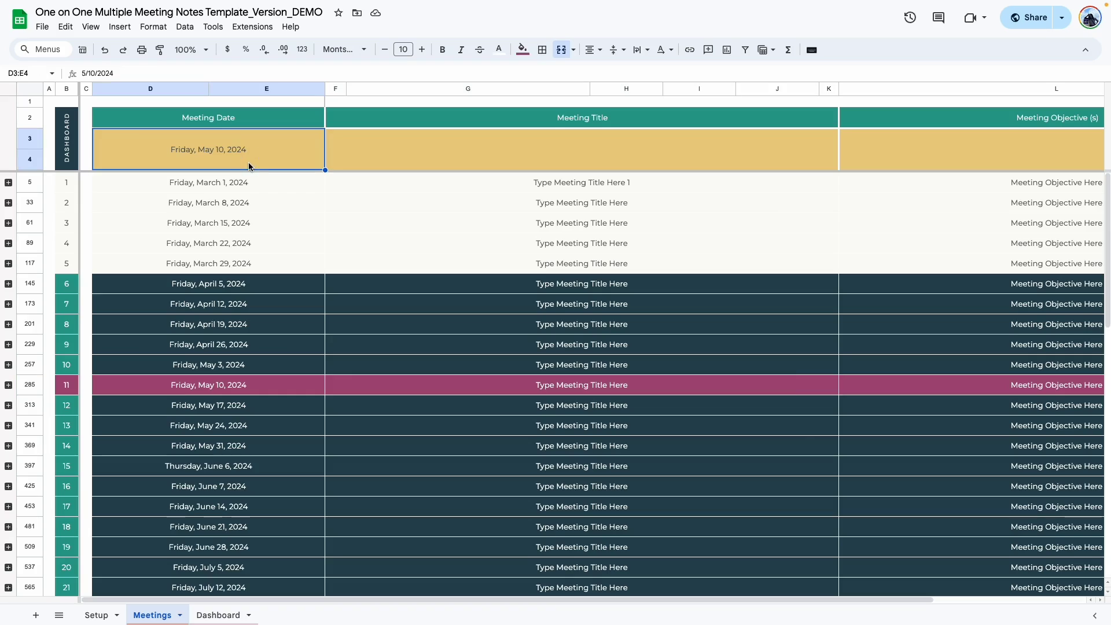
# Clear the Meeting Date search cell and append "- First" to the May 10, 2024 meeting's title.
pyautogui.press('Delete')
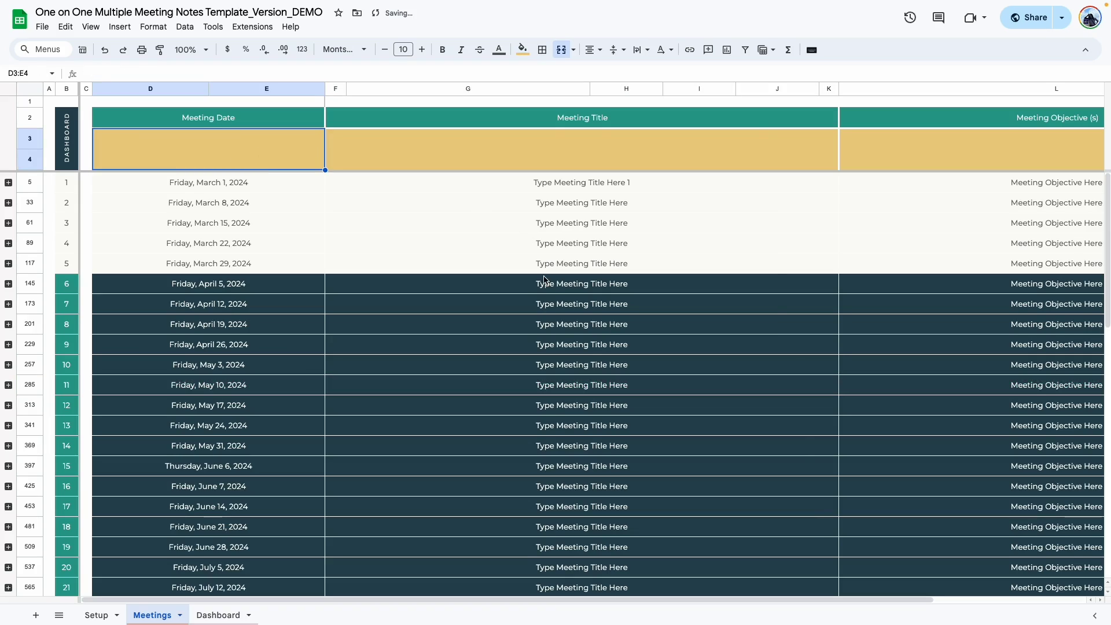
pyautogui.click(565, 338)
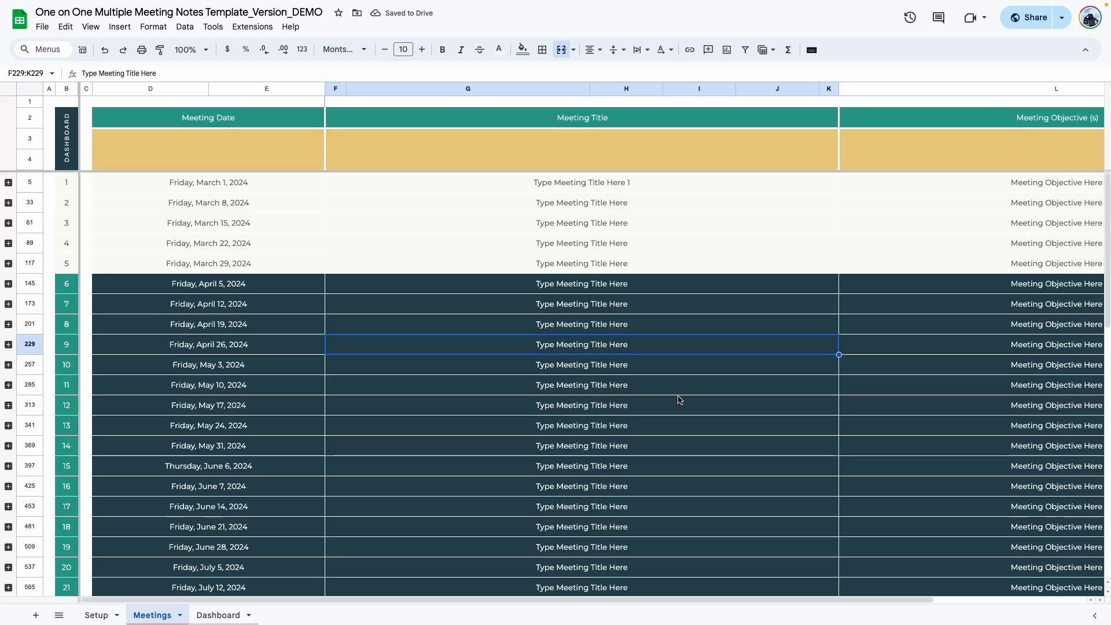
pyautogui.doubleClick(651, 391)
pyautogui.write('- First')
pyautogui.press('Return')
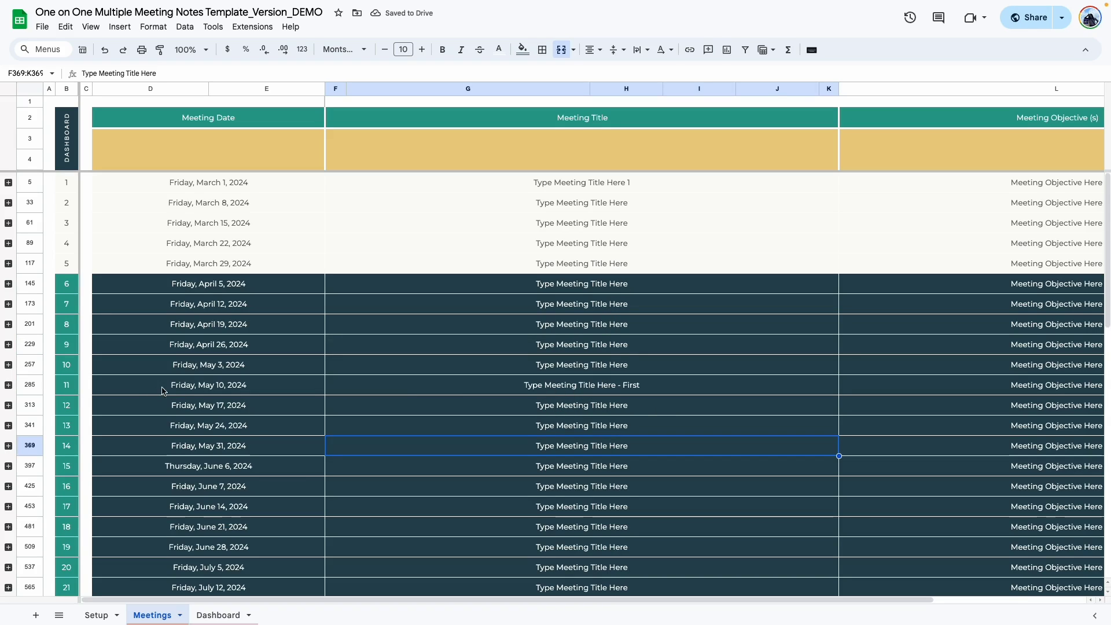
# Copy the May 10, 2024 meeting's title, "Type Meeting Title Here - First", into the Meeting Title search cell.
pyautogui.doubleClick(595, 384)
pyautogui.tripleClick(595, 385)
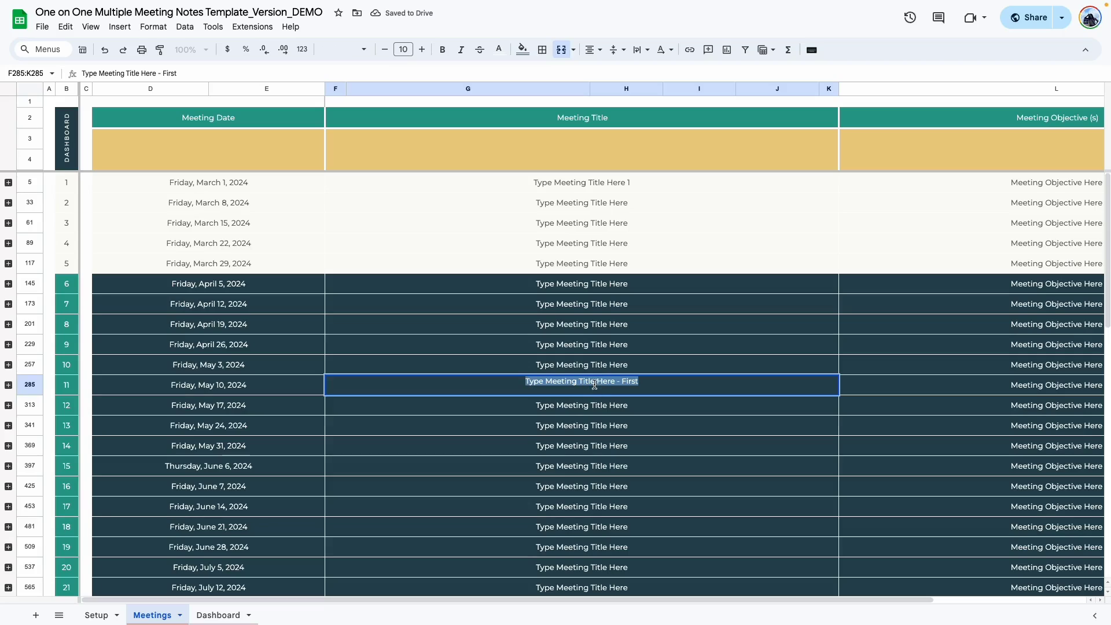
pyautogui.rightClick(597, 385)
pyautogui.click(641, 358)
pyautogui.doubleClick(562, 154)
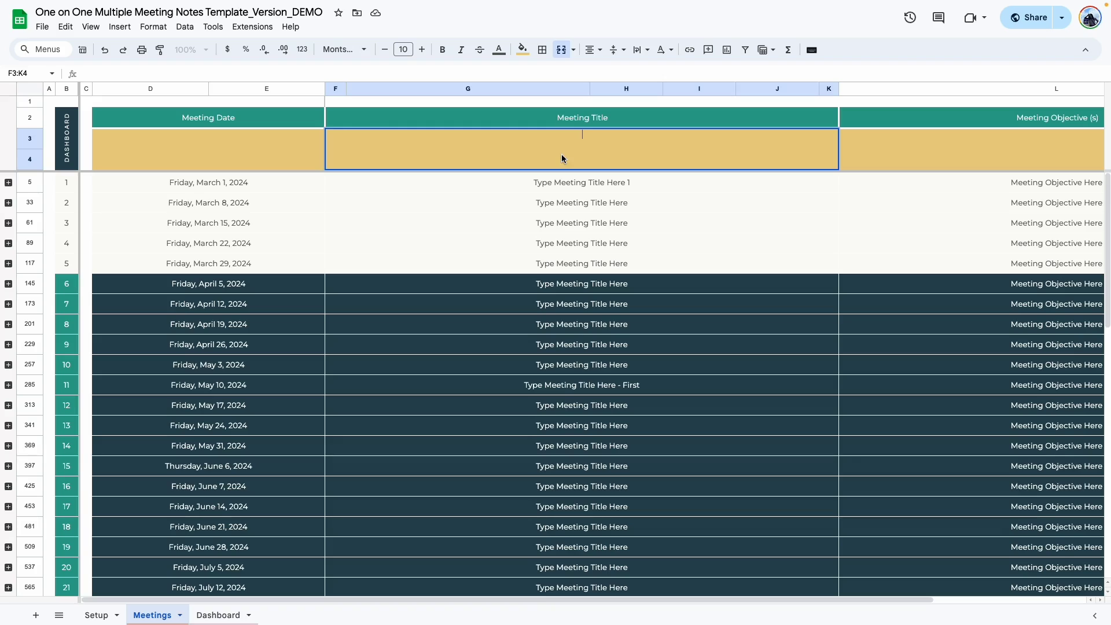
pyautogui.hotkey('ctrl', 'v')
pyautogui.click(480, 385)
# Examine the May 10, 2024 row's date, title and objective cells against the Meeting Title search cell.
pyautogui.click(263, 392)
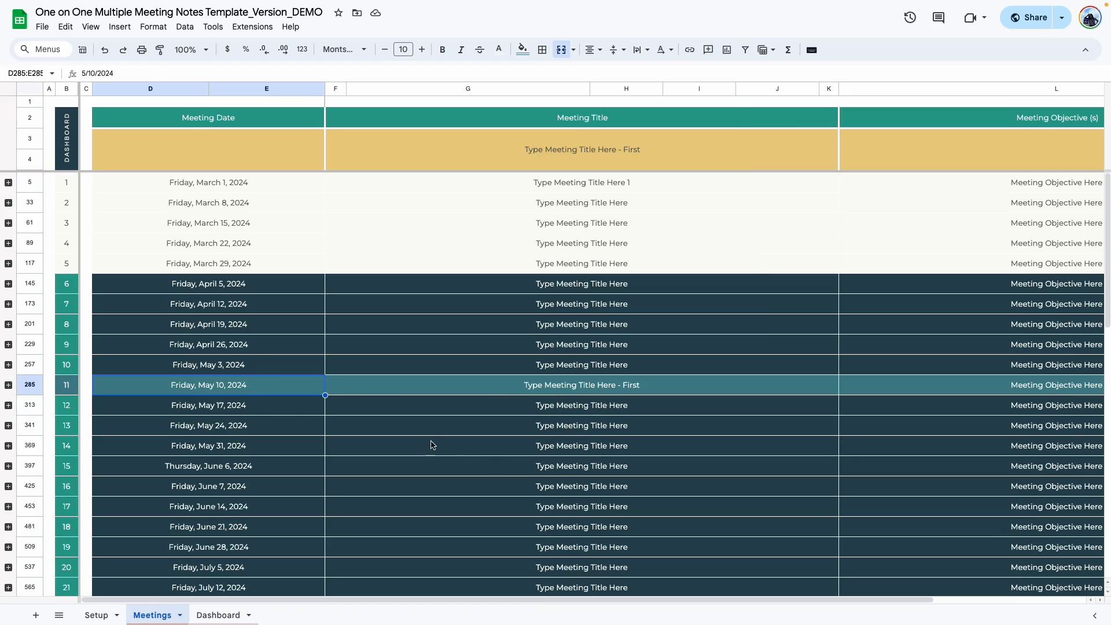
pyautogui.click(525, 466)
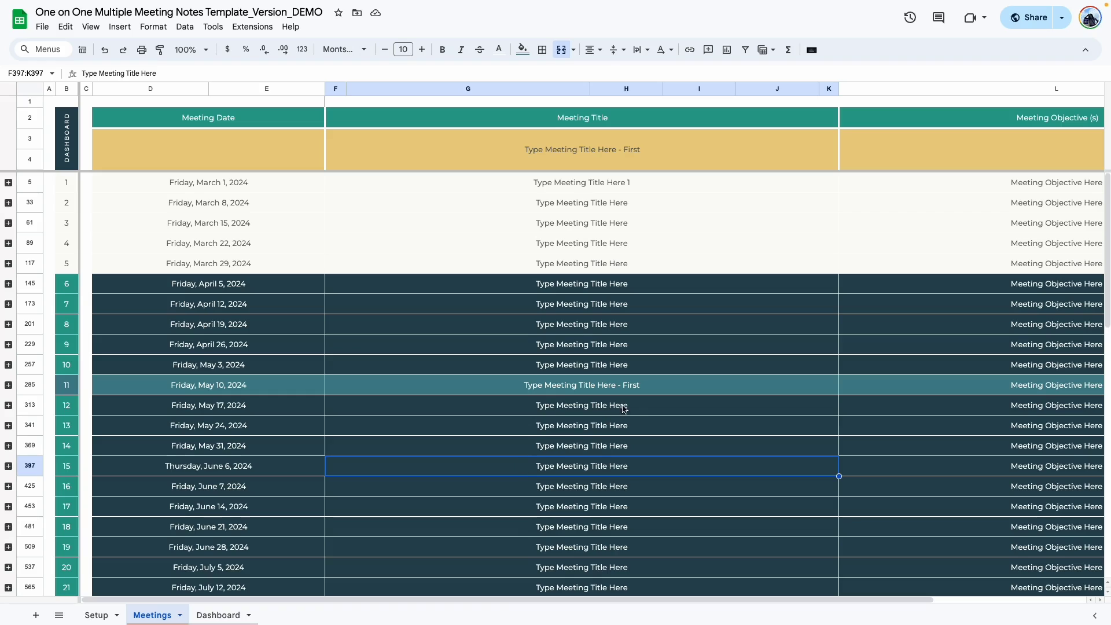
pyautogui.click(593, 162)
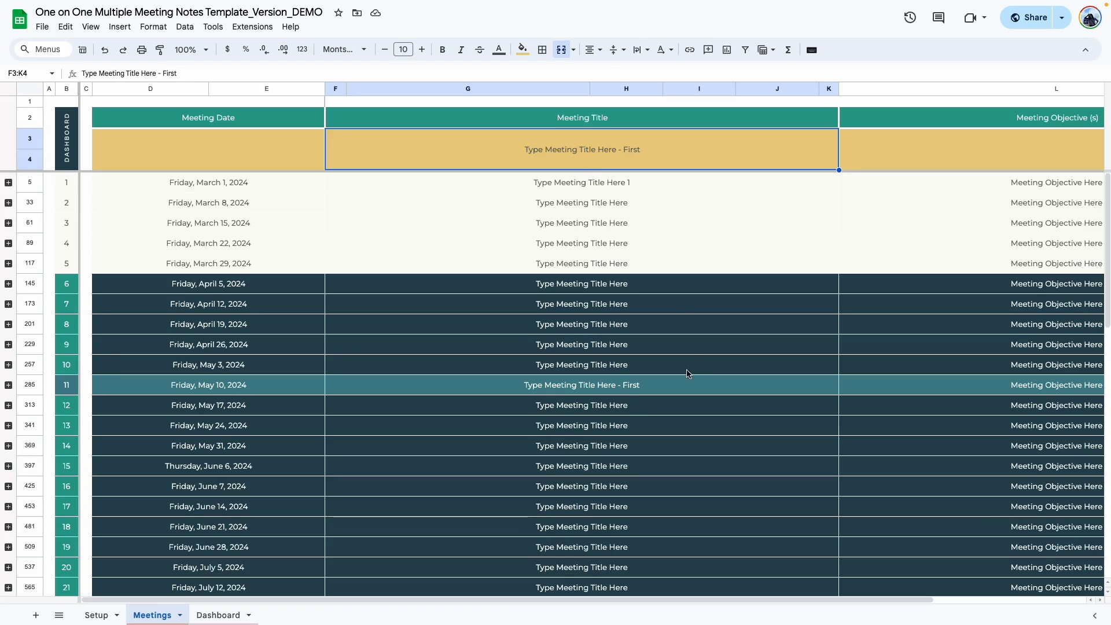
pyautogui.click(666, 385)
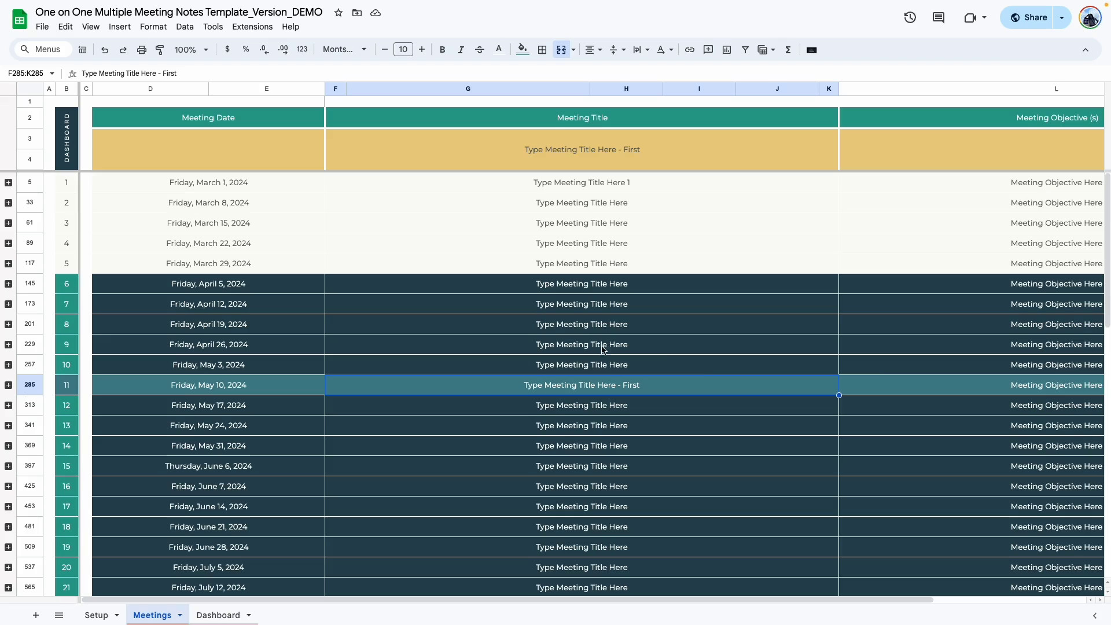
pyautogui.click(982, 393)
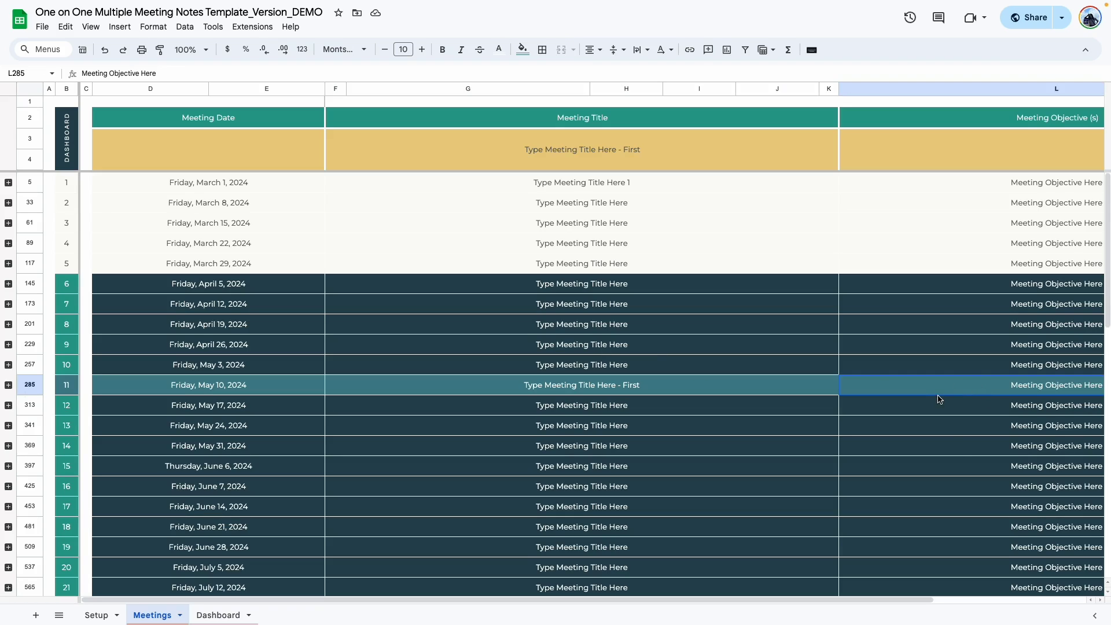
pyautogui.moveTo(868, 602); pyautogui.dragTo(987, 602)
pyautogui.click(618, 376)
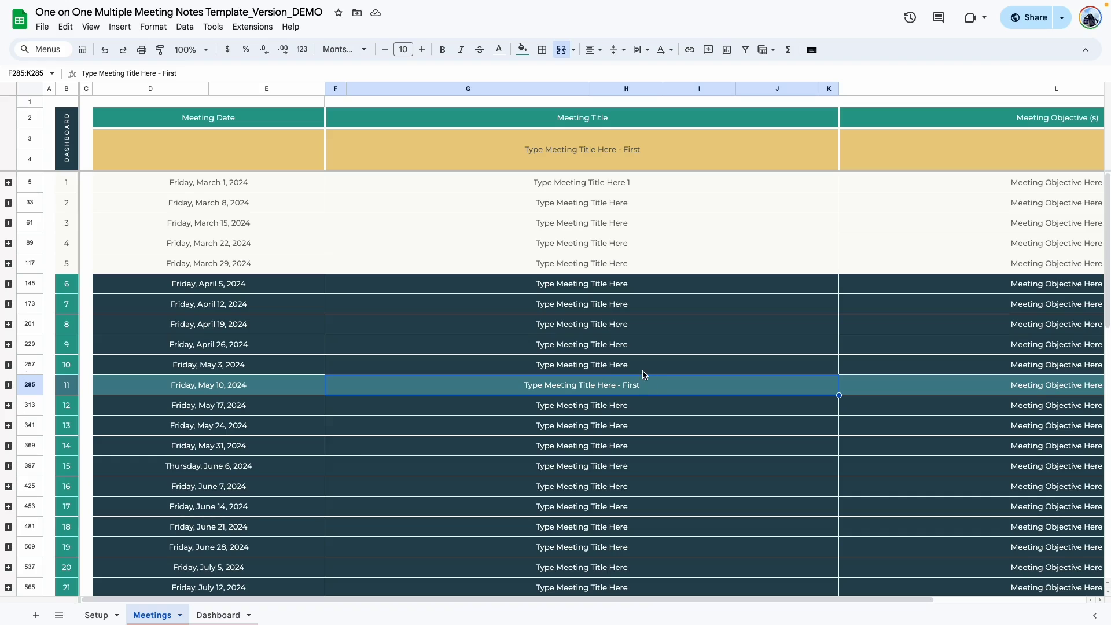
pyautogui.click(608, 370)
# Replace the May 24, 2024 meeting's title with the copied text "Type Meeting Title Here - First".
pyautogui.click(602, 426)
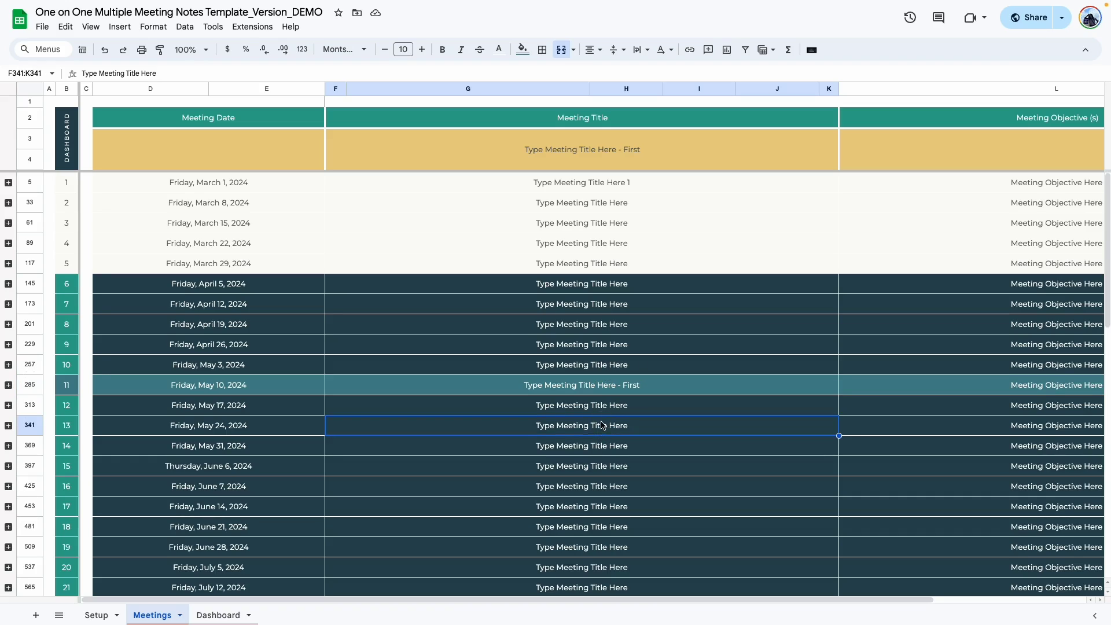
pyautogui.doubleClick(603, 426)
pyautogui.hotkey('ctrl', 'v')
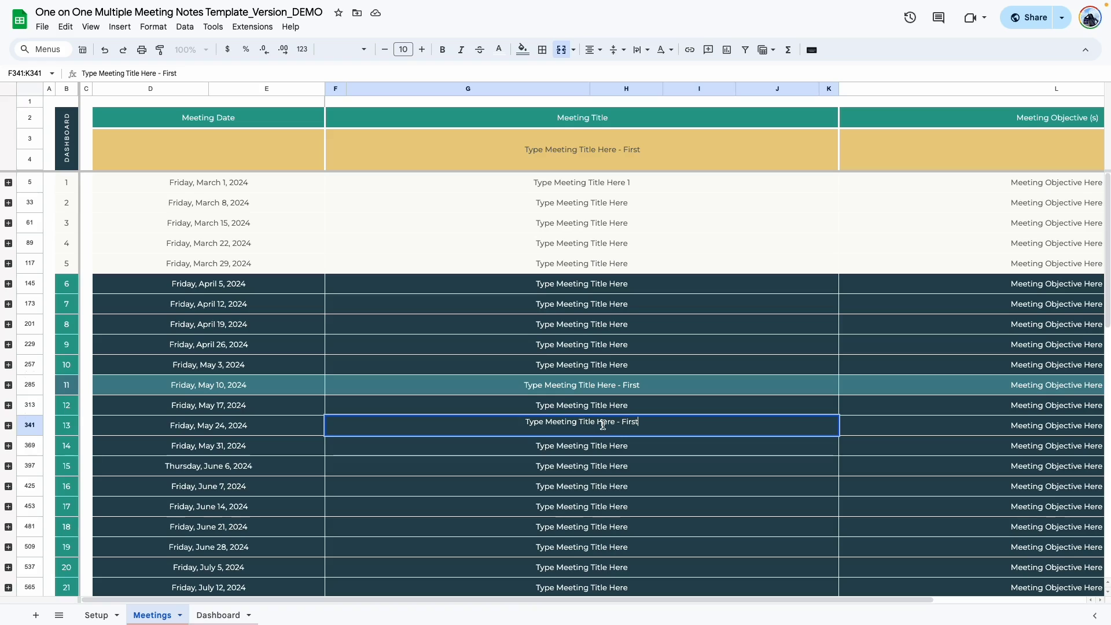
pyautogui.press('Return')
pyautogui.click(652, 531)
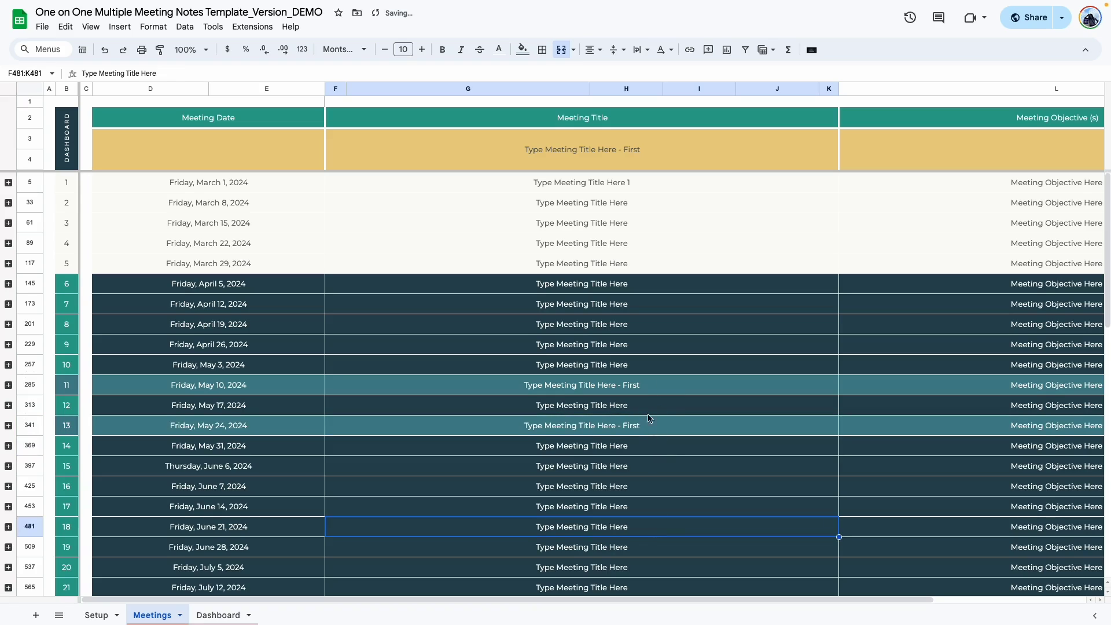
# Clear the Meeting Title search cell and set the Meeting Date search cell to May 10, 2024.
pyautogui.click(631, 160)
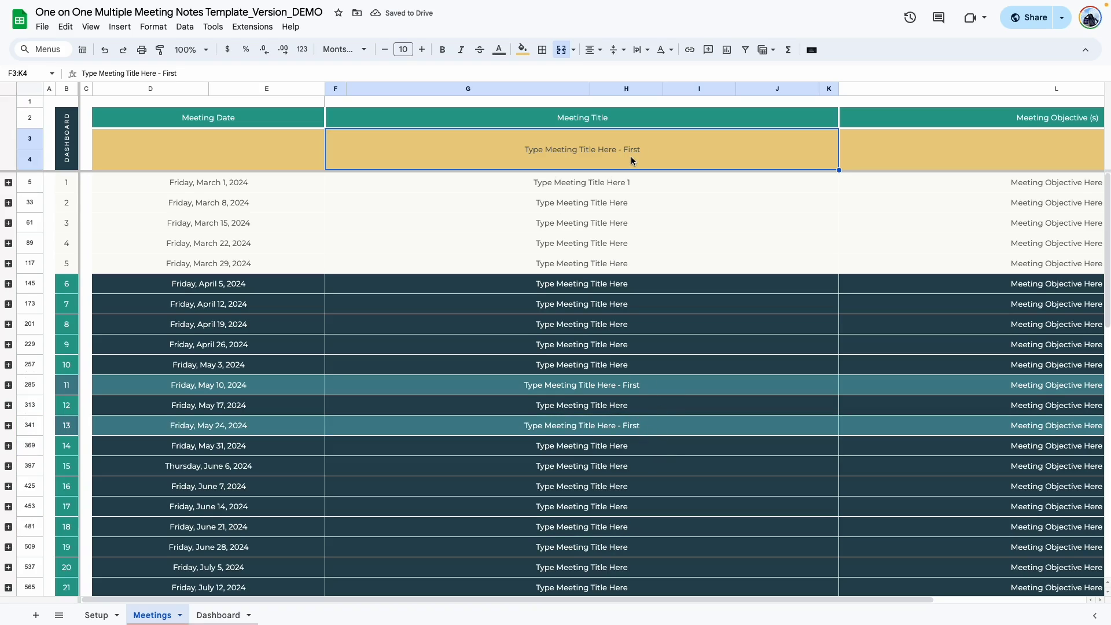
pyautogui.press('Delete')
pyautogui.doubleClick(235, 156)
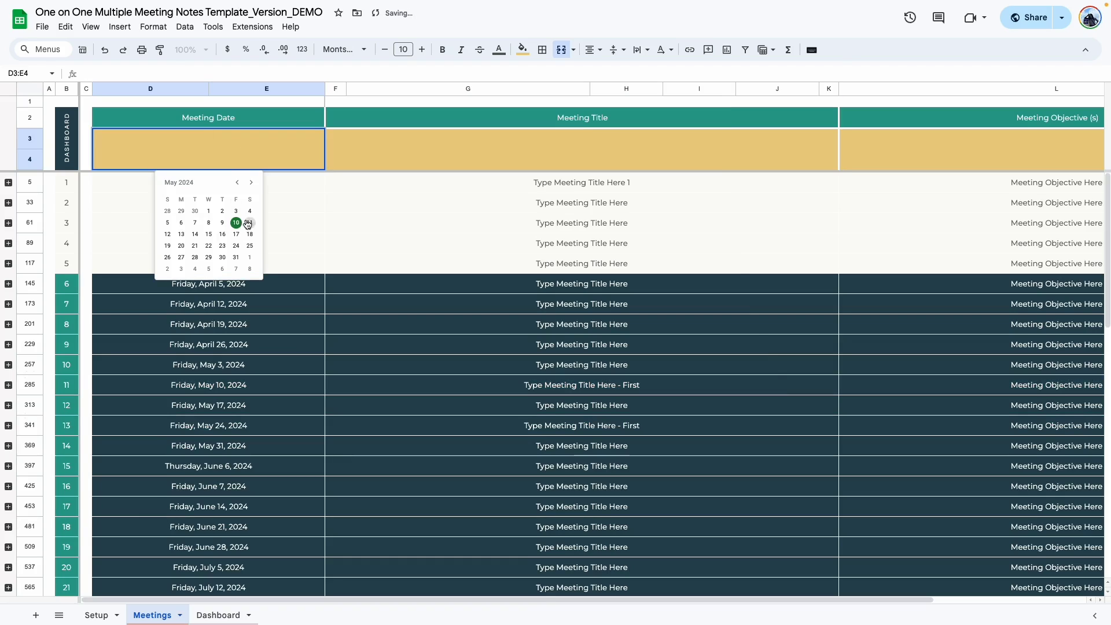
pyautogui.click(235, 223)
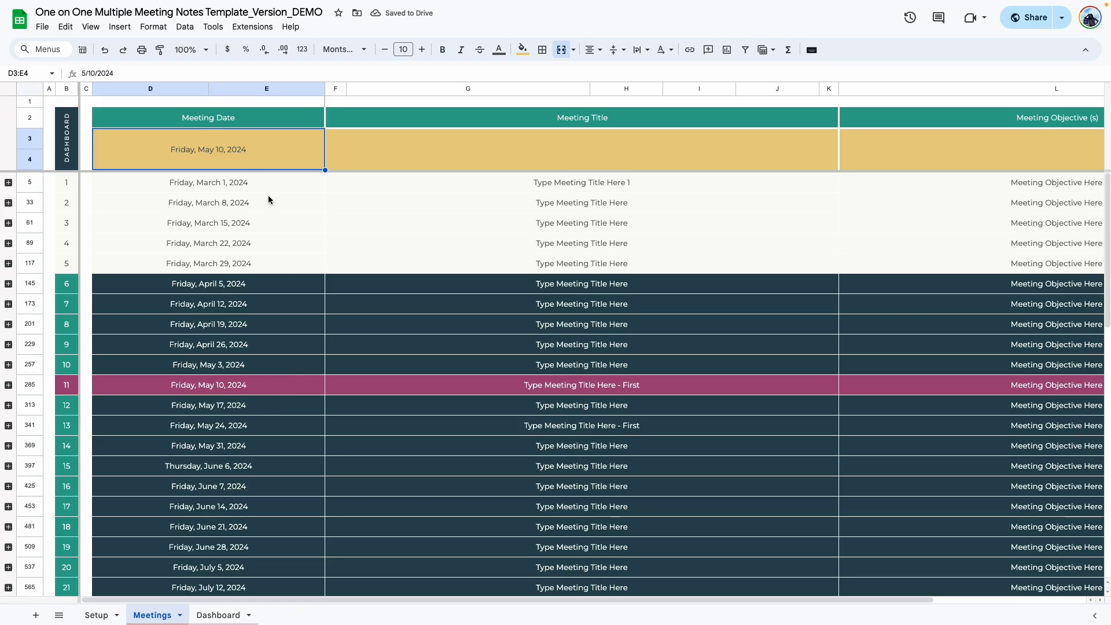
# Set the Meeting Date search cell to May 24, 2024 and look through the list of meetings.
pyautogui.doubleClick(238, 146)
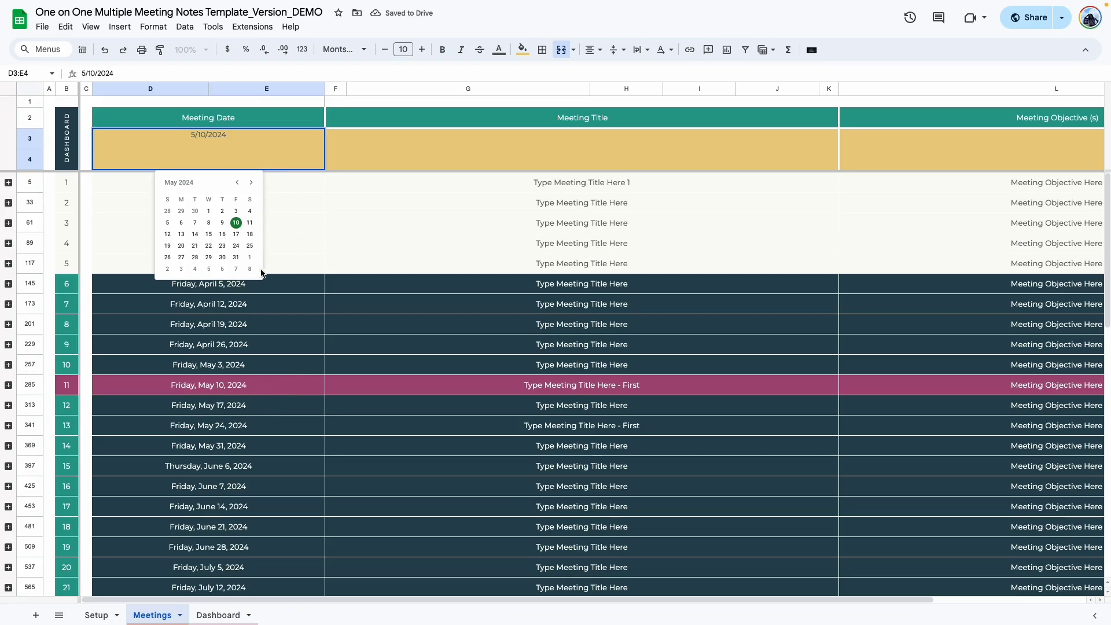
pyautogui.click(236, 245)
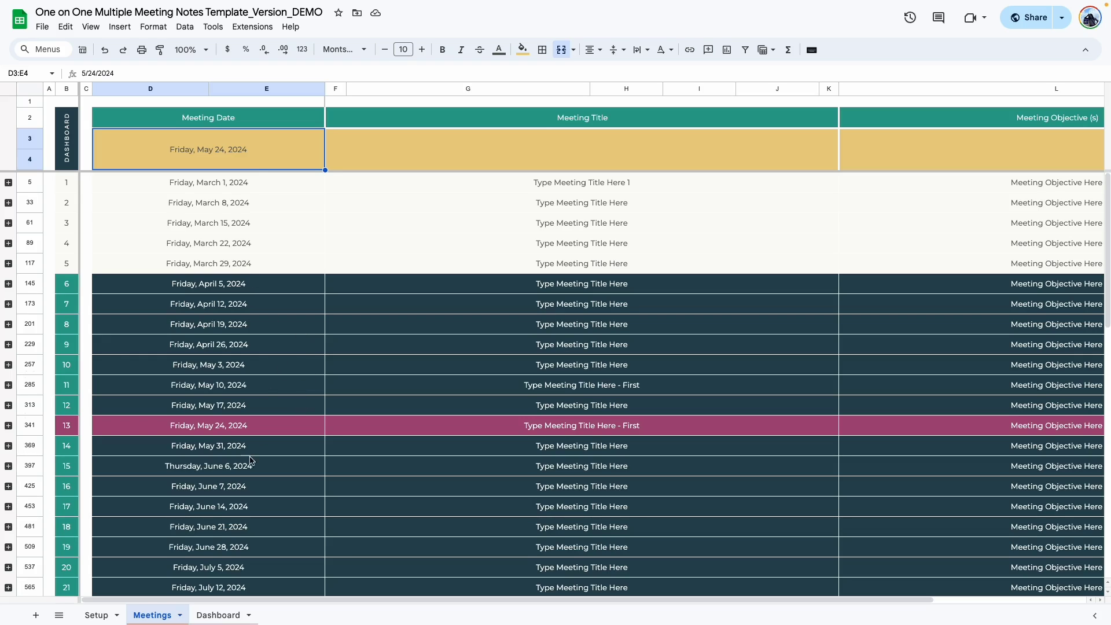
pyautogui.scroll(-11, 294, 389)
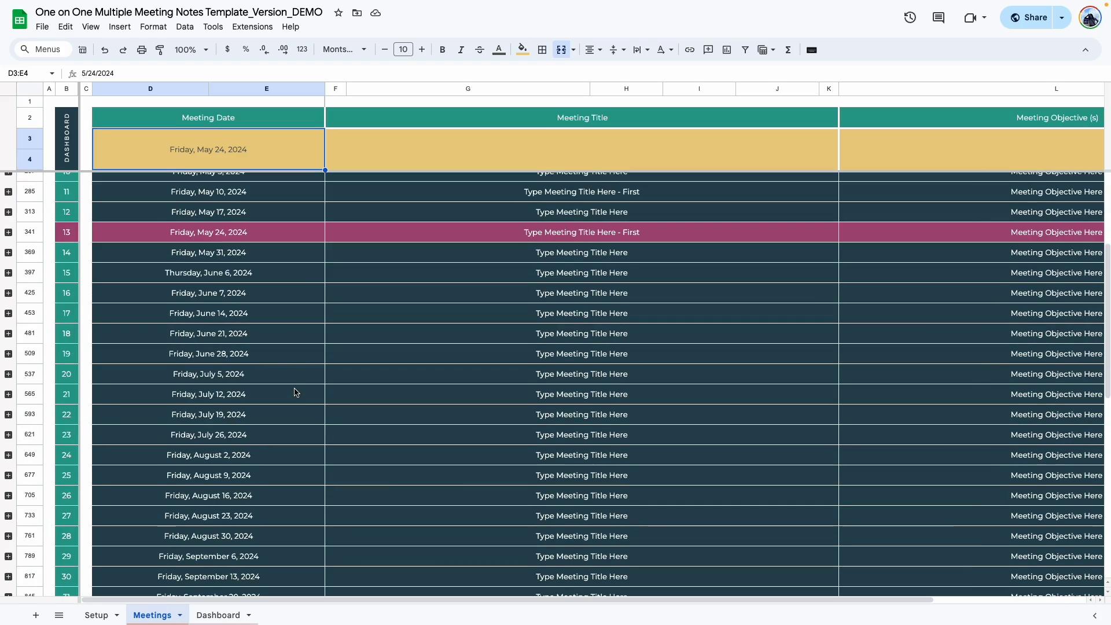
pyautogui.scroll(11, 297, 393)
pyautogui.scroll(-10, 297, 393)
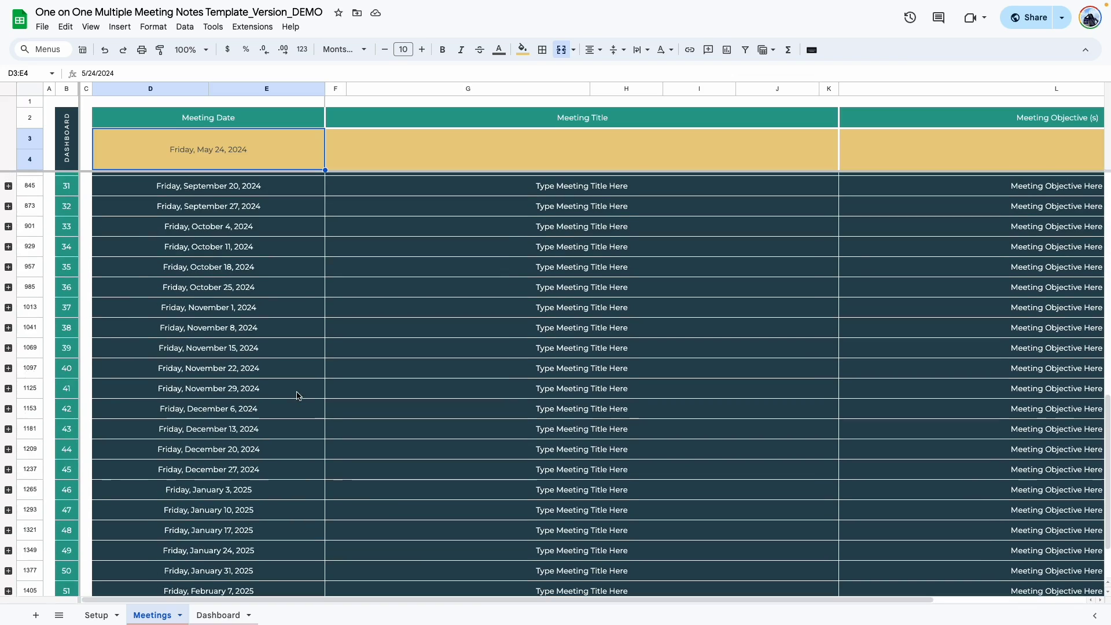
pyautogui.scroll(-2, 277, 481)
pyautogui.scroll(15, 116, 407)
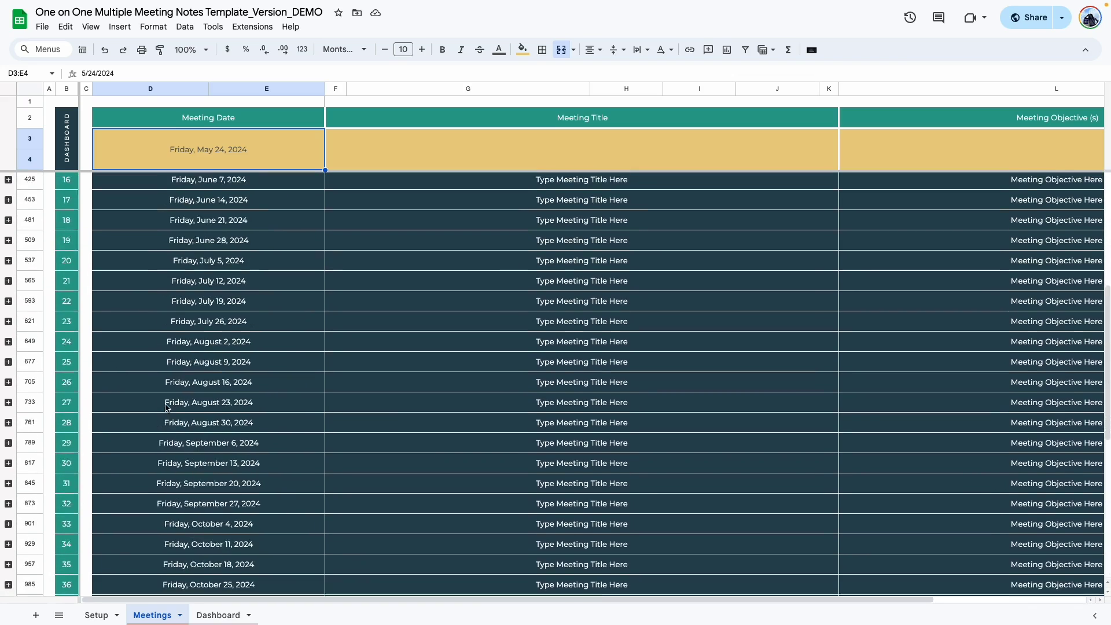
pyautogui.scroll(5, 167, 402)
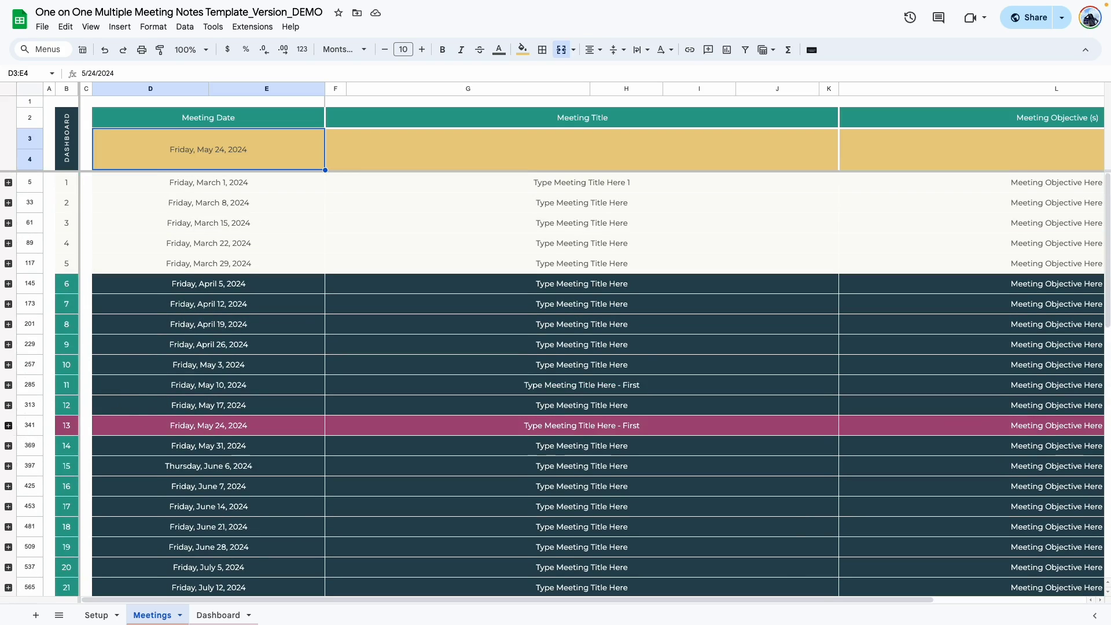
# Expand the May 24, 2024 meeting's row group to view its details, collapse it again and clear the Meeting Date search cell.
pyautogui.click(8, 425)
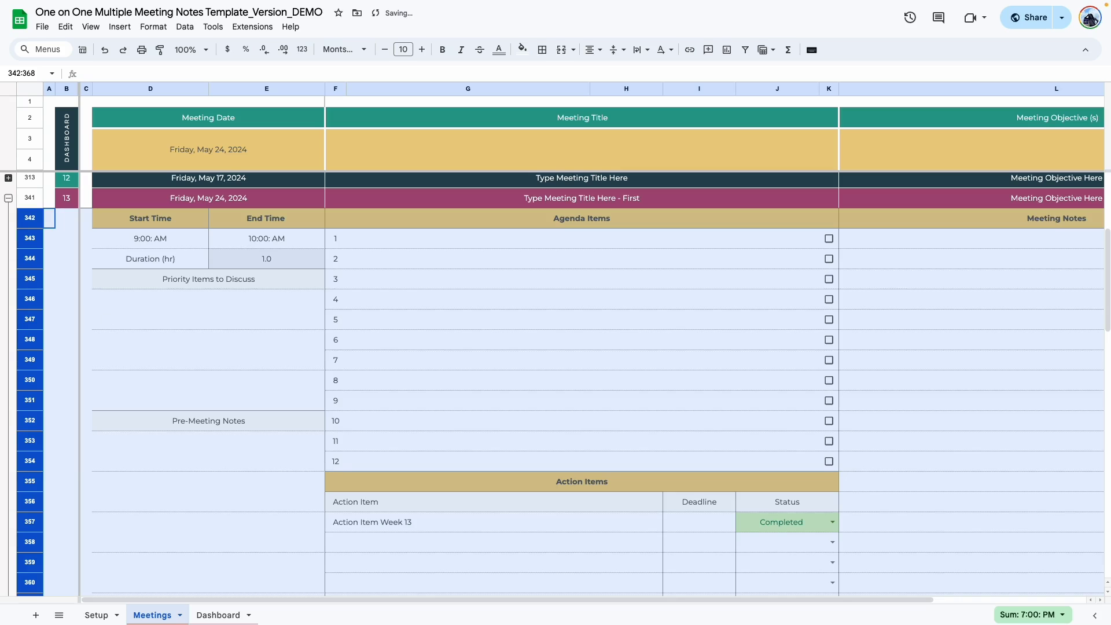
pyautogui.click(8, 198)
pyautogui.click(417, 368)
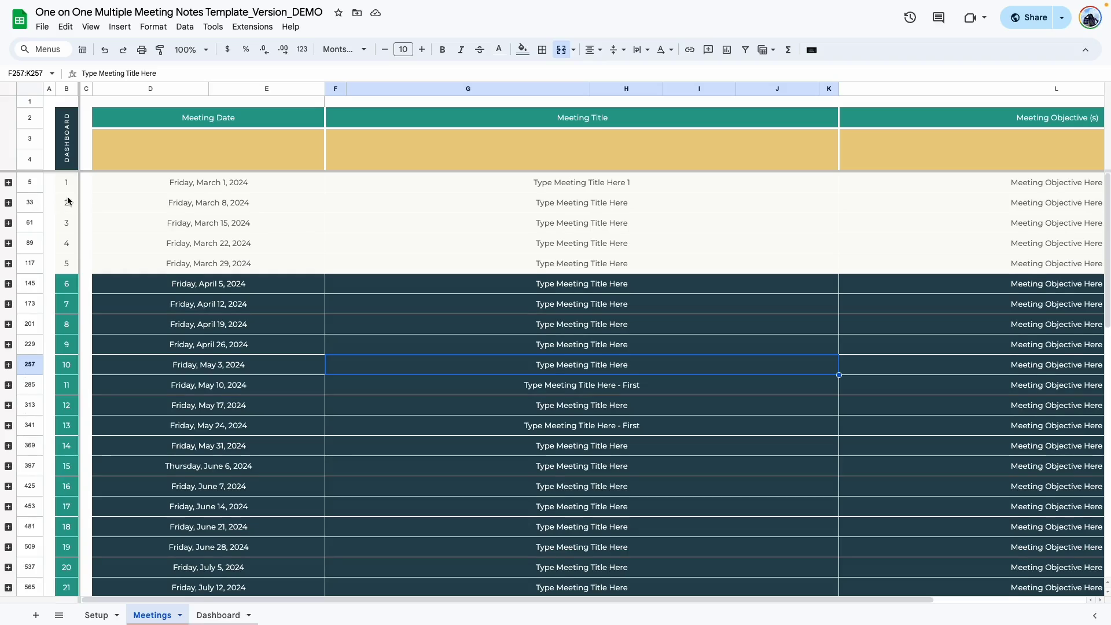
pyautogui.scroll(-10, 70, 206)
pyautogui.scroll(8, 74, 211)
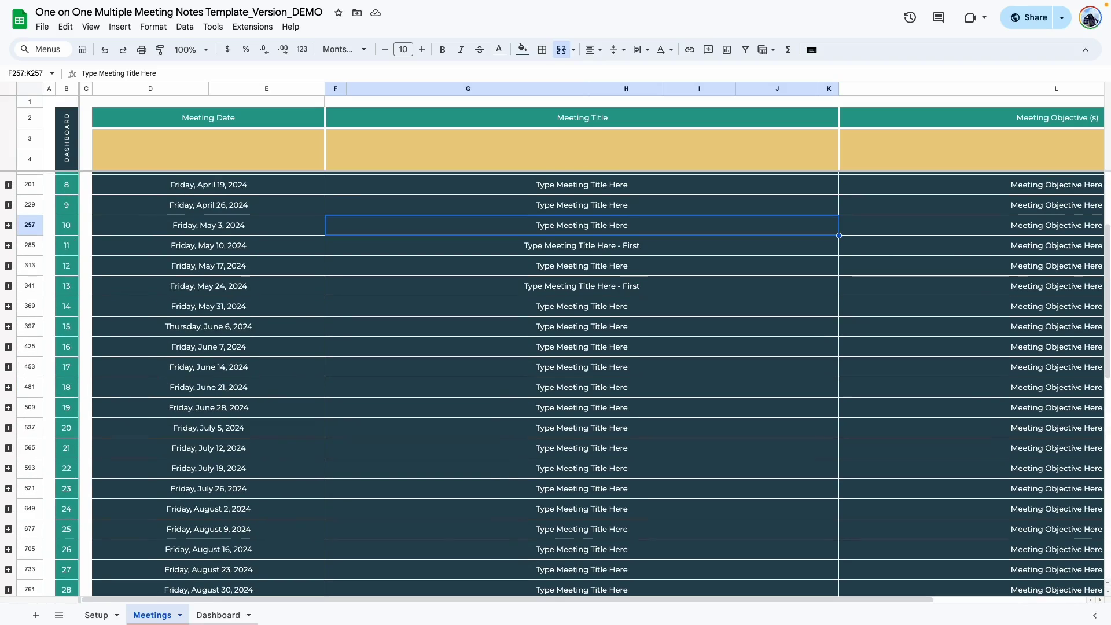
pyautogui.scroll(3, 71, 234)
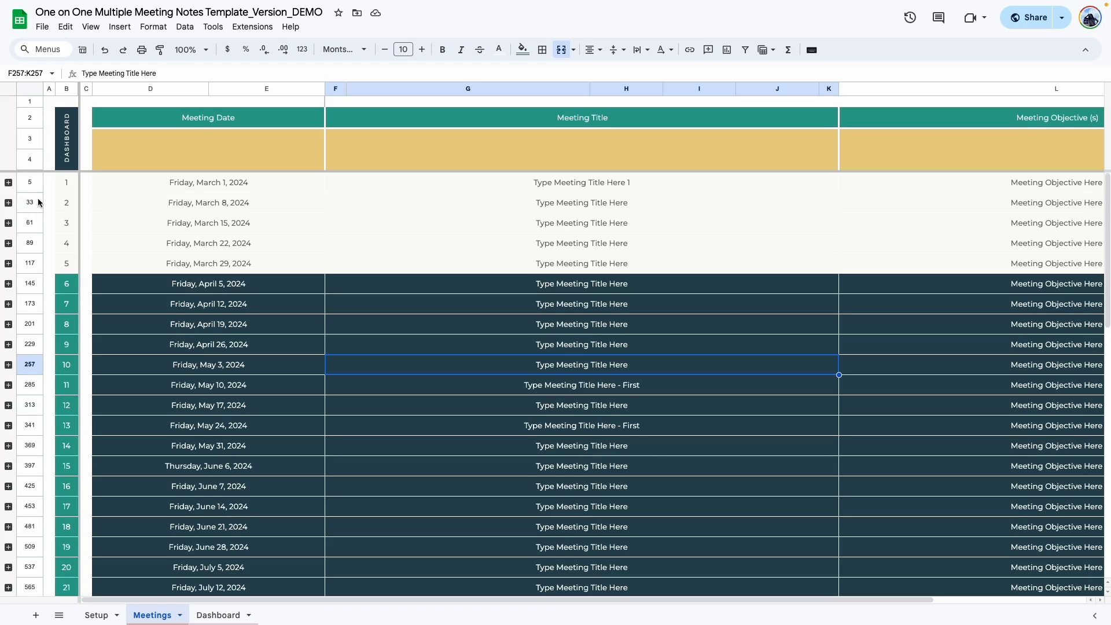
# Expand the March 1, 2024 meeting's row group and review its date, title, objective, start time and end time.
pyautogui.click(8, 183)
pyautogui.click(158, 326)
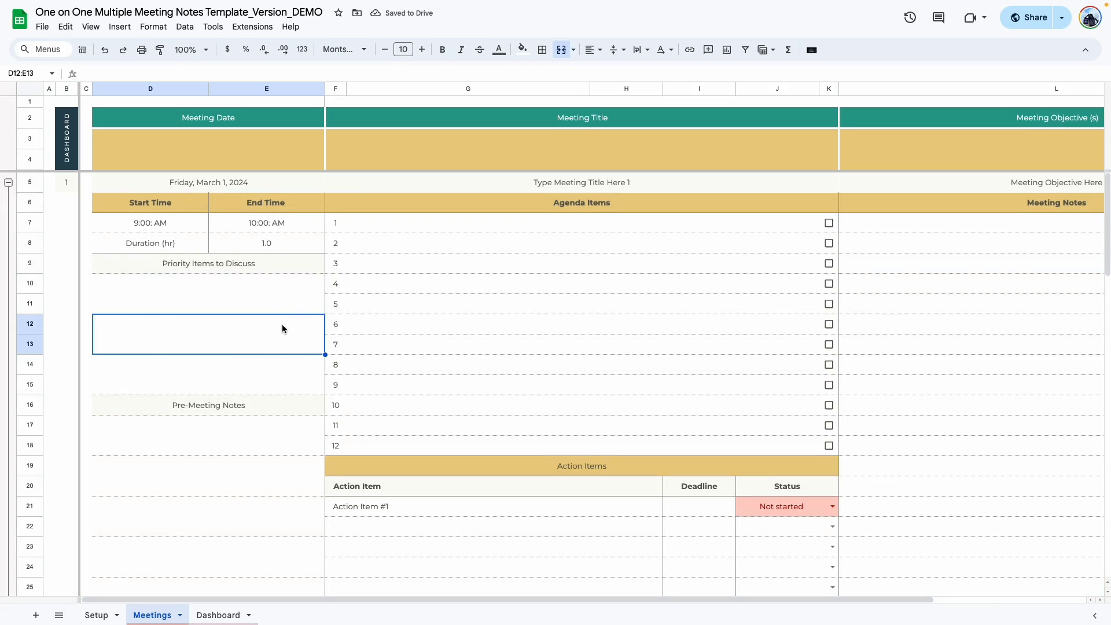
pyautogui.click(257, 186)
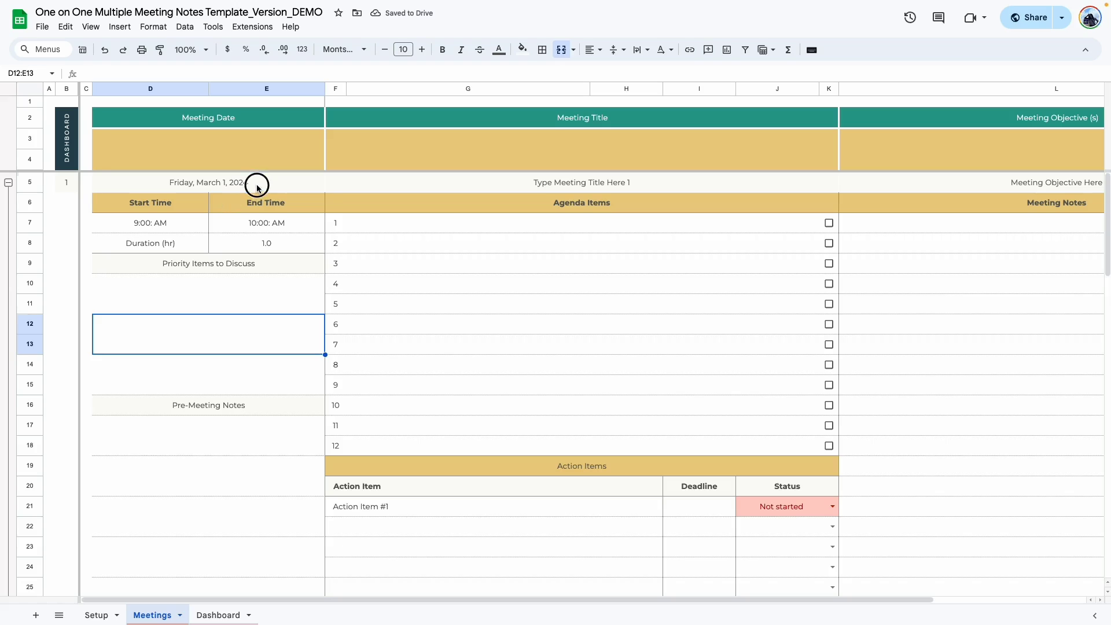
pyautogui.click(471, 176)
pyautogui.click(1079, 193)
pyautogui.moveTo(988, 603); pyautogui.dragTo(676, 604)
pyautogui.click(177, 229)
pyautogui.click(280, 227)
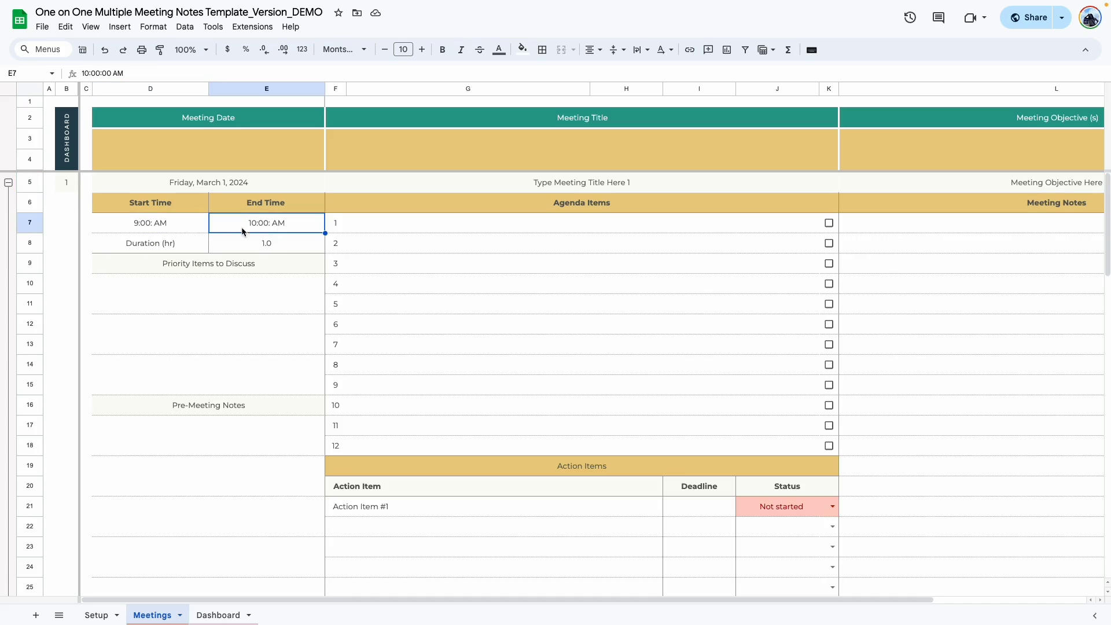
# Replace the Start Time of the March 1, 2024 meeting with 9.
pyautogui.doubleClick(189, 226)
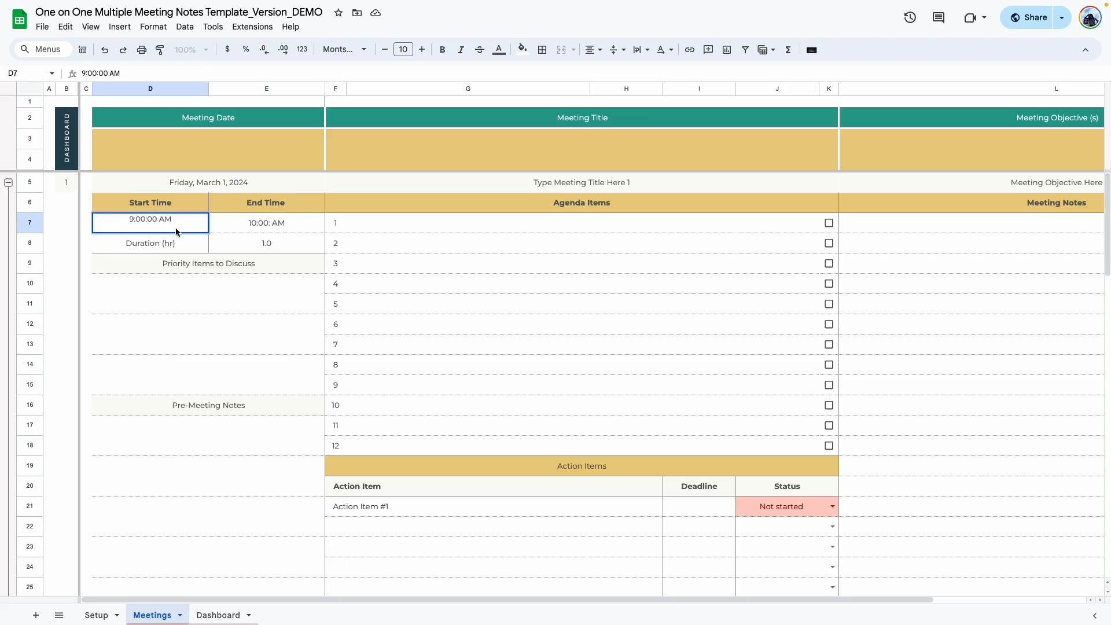
pyautogui.click(197, 336)
pyautogui.click(186, 224)
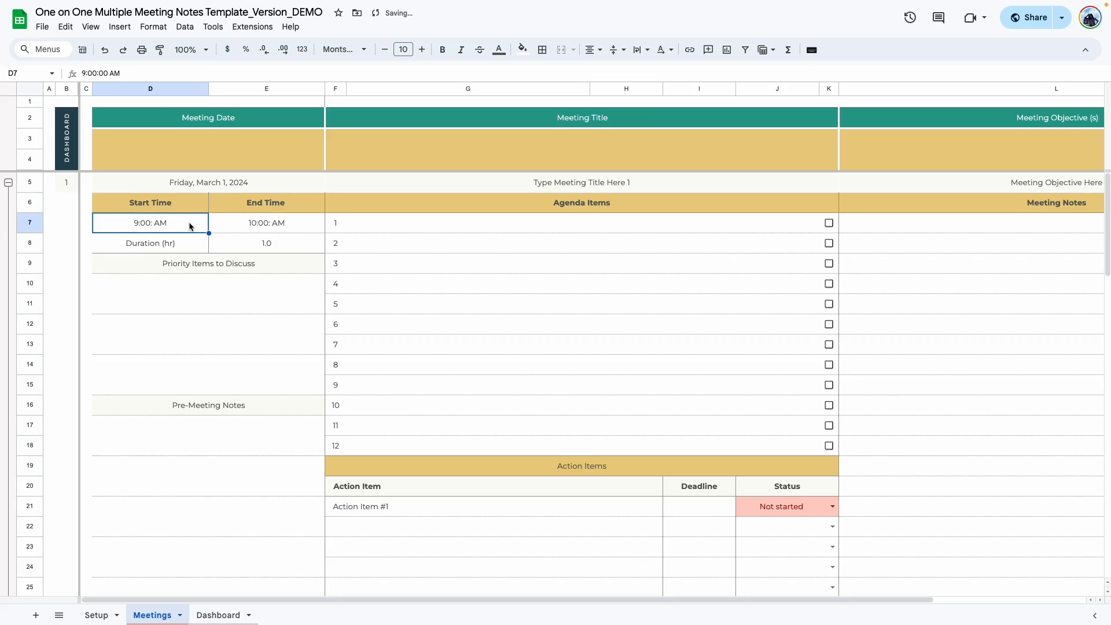
pyautogui.press('Delete')
pyautogui.click(268, 367)
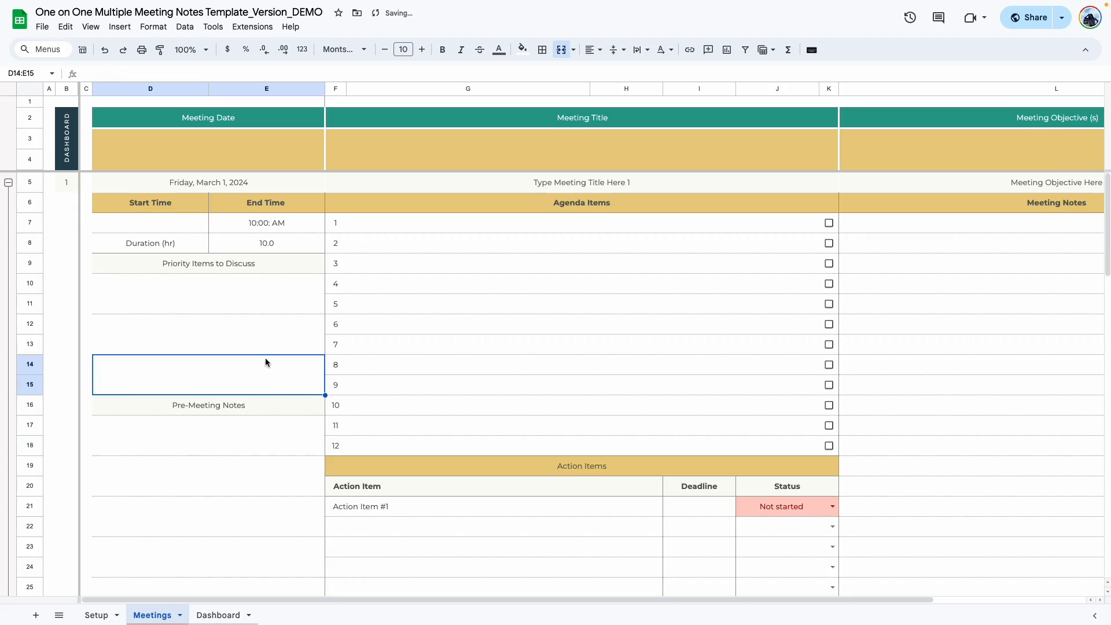
pyautogui.click(174, 222)
pyautogui.write('9')
pyautogui.press('Return')
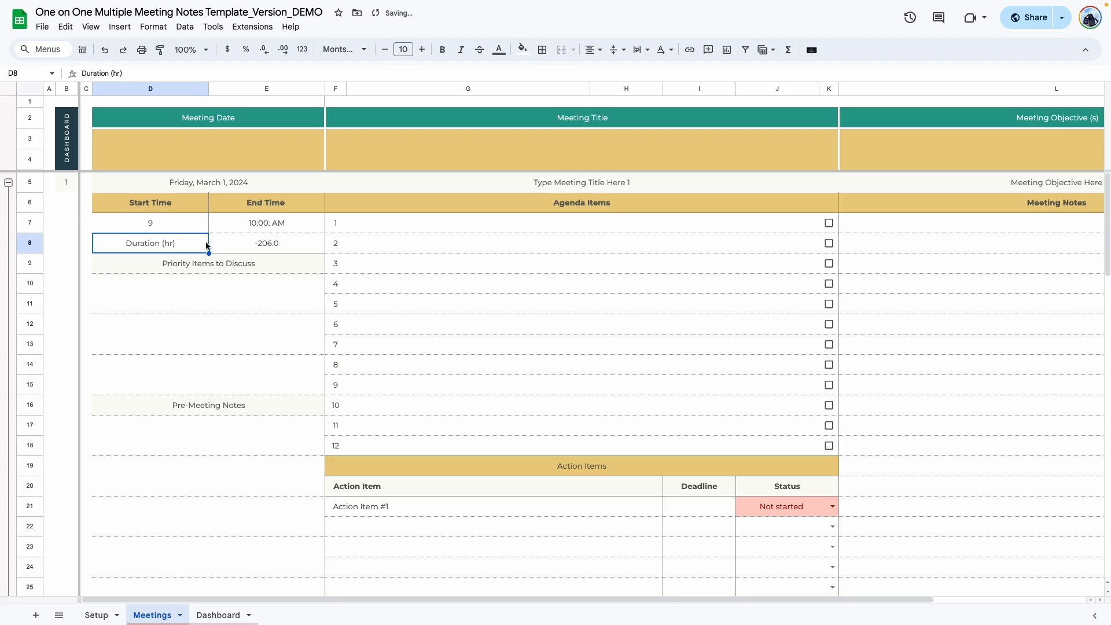
pyautogui.press('Up')
pyautogui.click(191, 305)
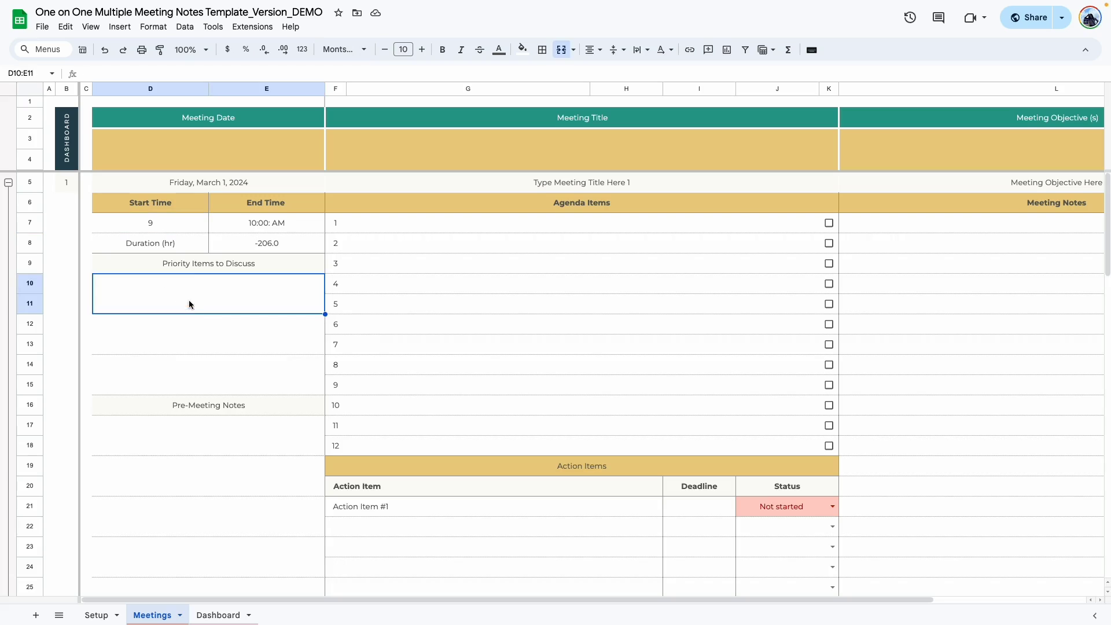
# Set the Start Time of the March 1, 2024 meeting to 9:00 AM.
pyautogui.click(169, 229)
pyautogui.click(155, 296)
pyautogui.click(157, 223)
pyautogui.write('9:00 AM')
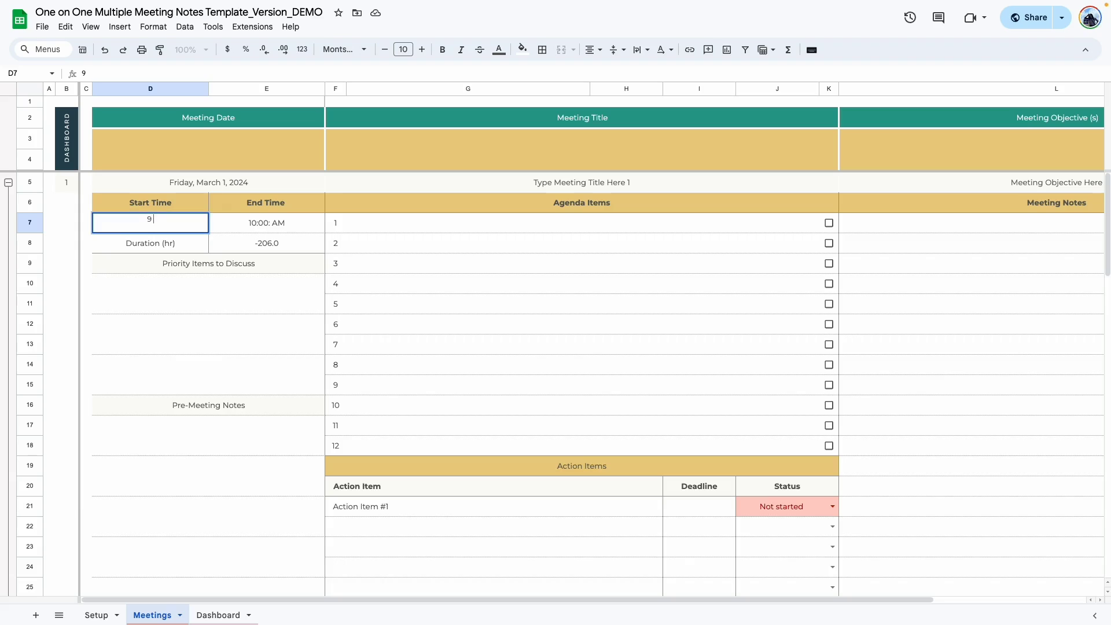
pyautogui.press('Return')
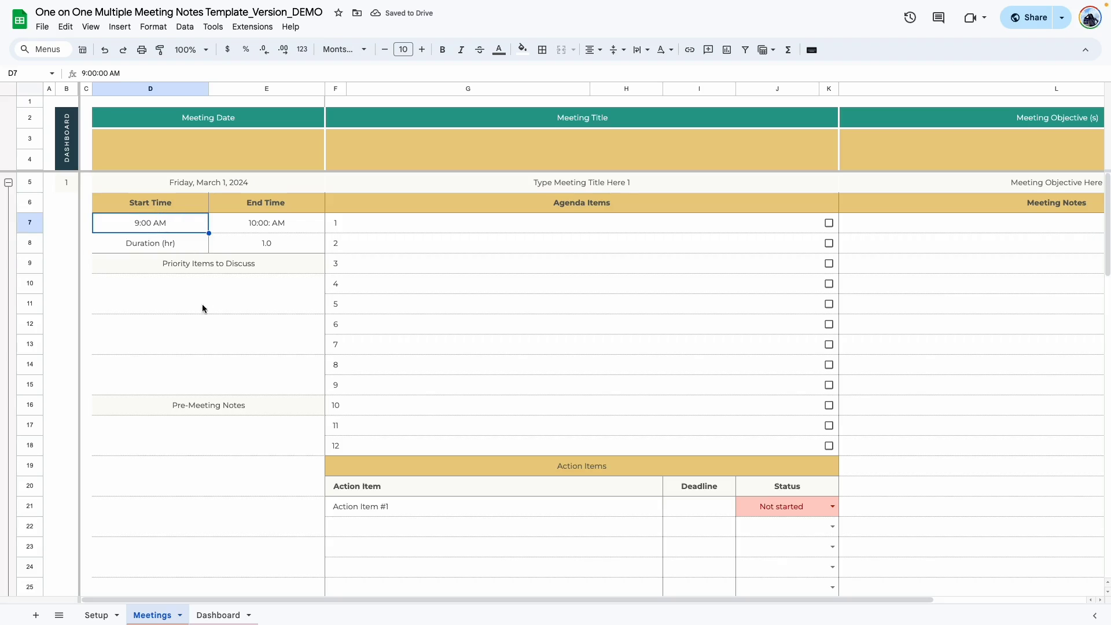
# Set the Start Time of the March 1, 2024 meeting to 9:30 AM.
pyautogui.click(206, 301)
pyautogui.click(150, 223)
pyautogui.write('9:30 AM')
pyautogui.press('Return')
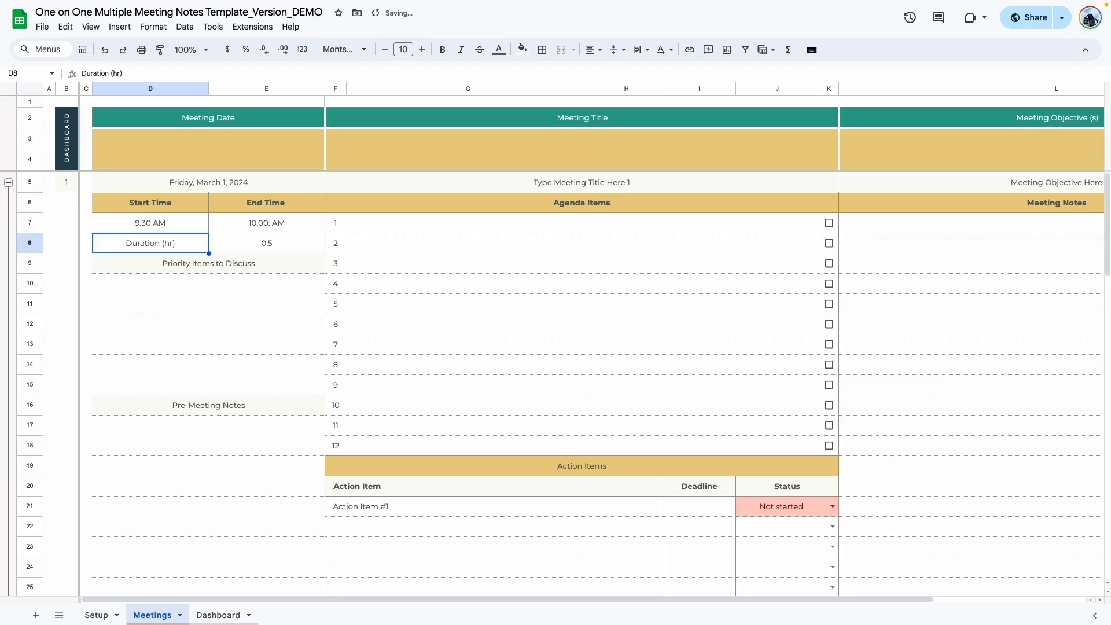
pyautogui.press('Down')
pyautogui.press('Down')
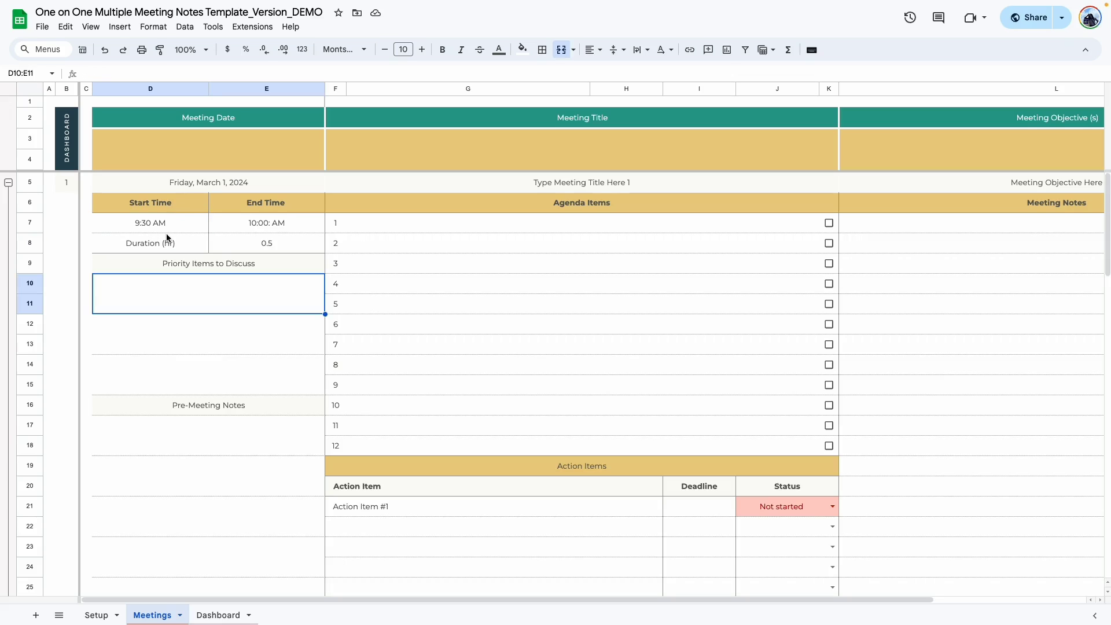
# Review the Start Time, End Time and Duration cells of the March 1, 2024 meeting.
pyautogui.click(267, 235)
pyautogui.click(165, 231)
pyautogui.click(254, 227)
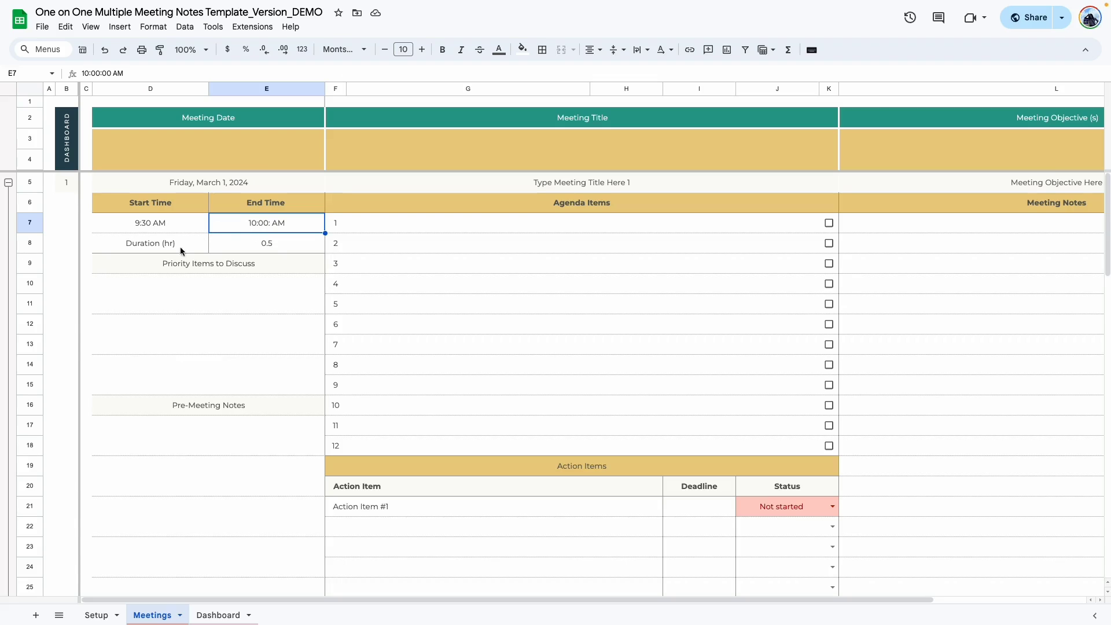
# Look through the Priority Items to Discuss and Pre-Meeting Notes sections of the March 1, 2024 meeting.
pyautogui.click(291, 312)
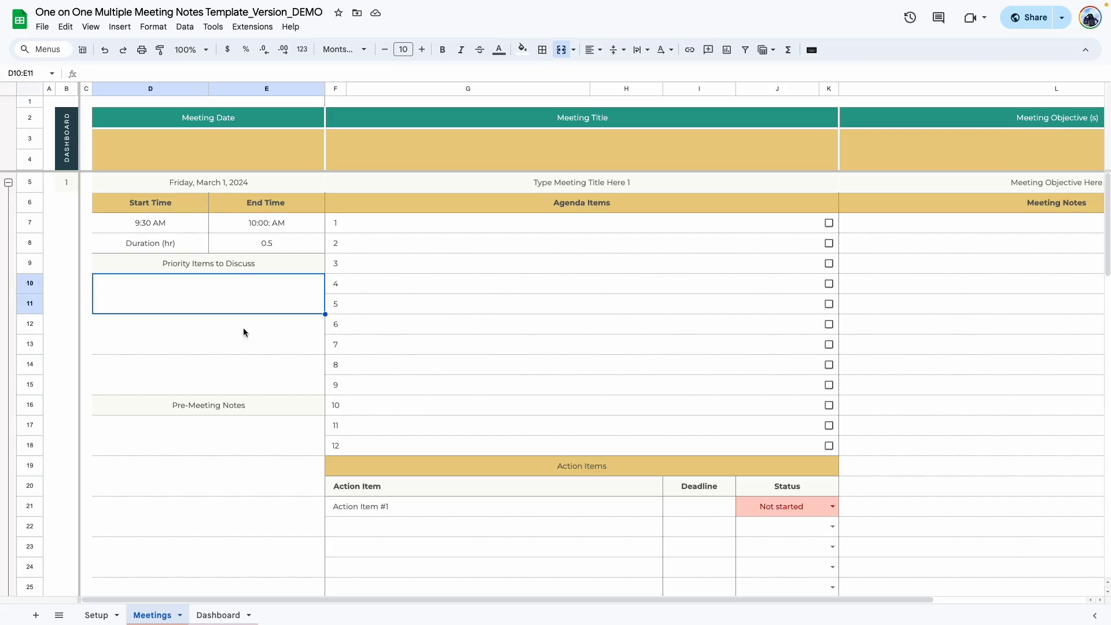
pyautogui.press('Down')
pyautogui.press('Down')
pyautogui.press('Down')
pyautogui.press('Down')
pyautogui.press('Down')
pyautogui.press('Down')
pyautogui.press('Down')
pyautogui.press('Down')
pyautogui.press('Down')
pyautogui.press('Down')
pyautogui.press('Down')
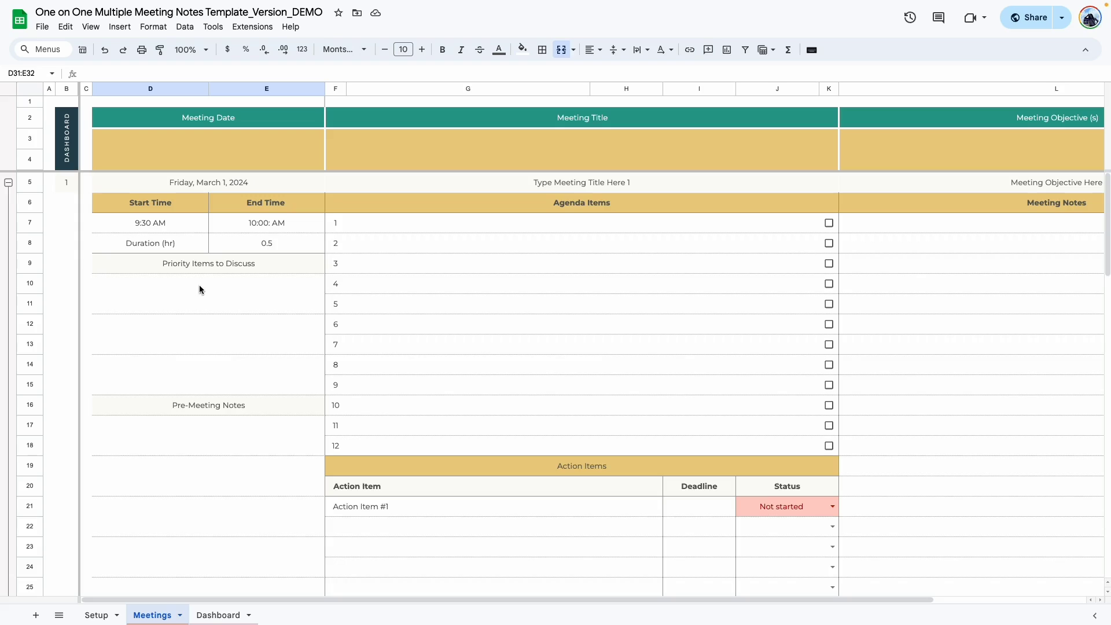
pyautogui.click(249, 342)
pyautogui.scroll(-1, 258, 359)
pyautogui.click(267, 397)
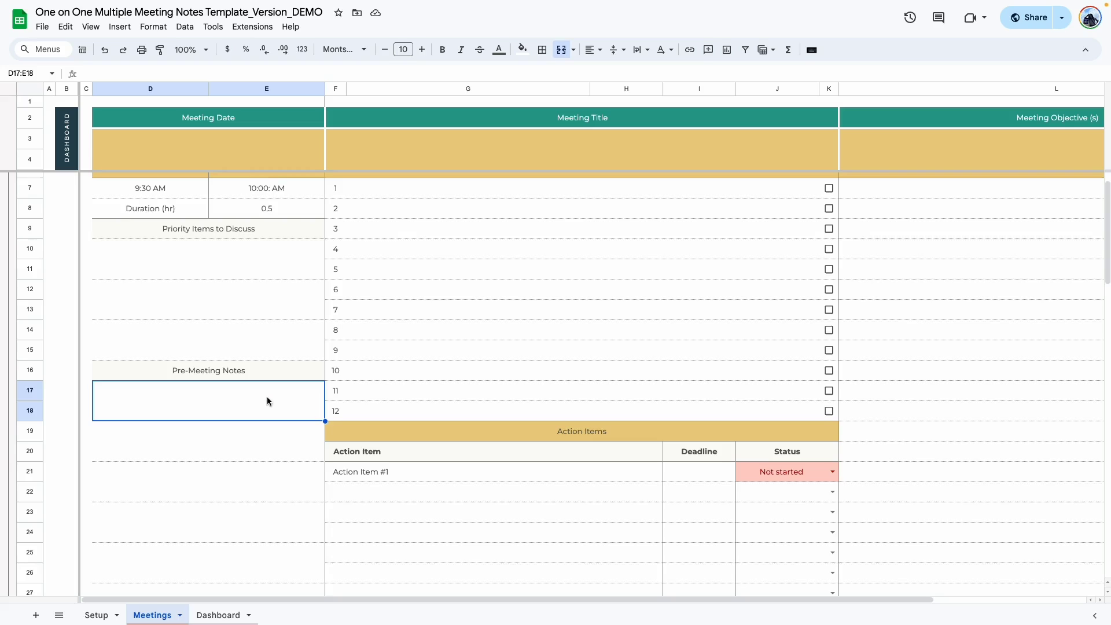
pyautogui.scroll(-3, 266, 397)
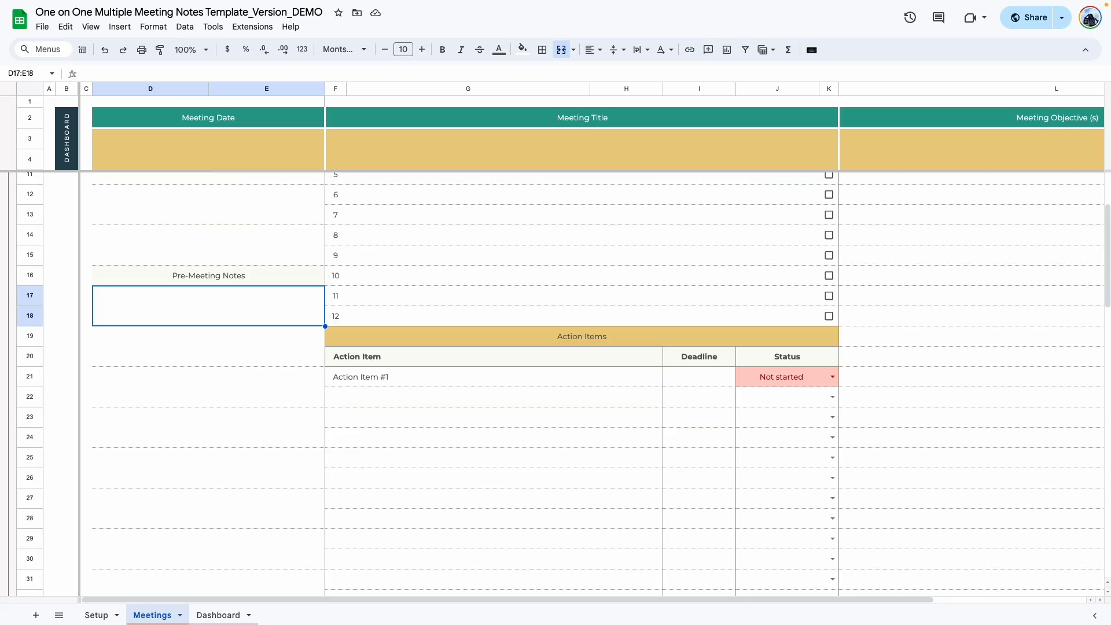
pyautogui.scroll(3, 233, 426)
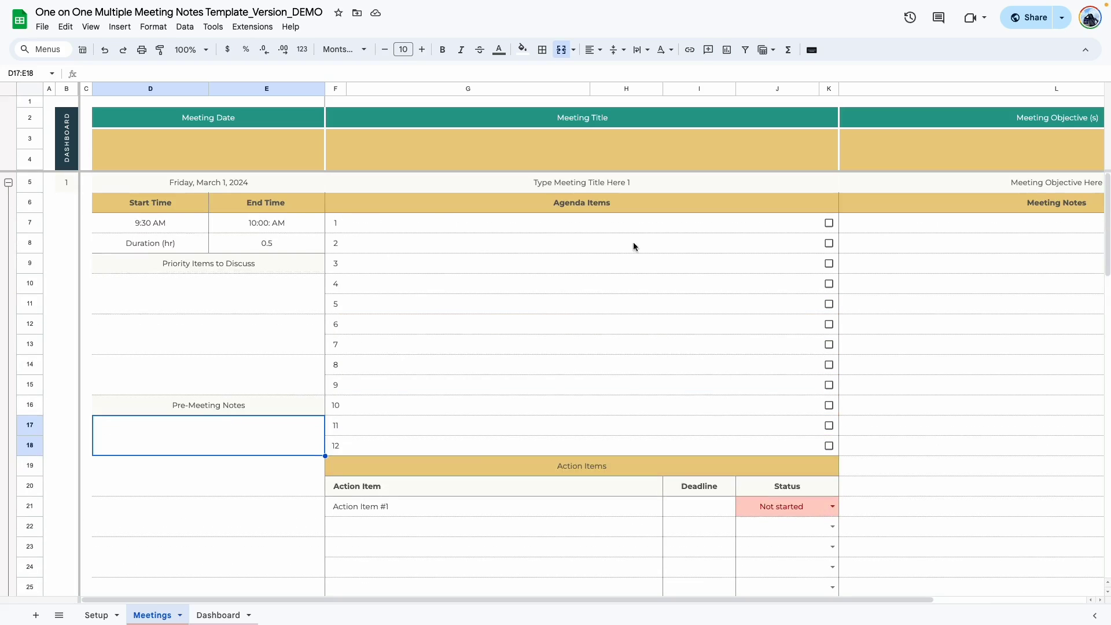
# Look at the first Agenda Items rows and mark agenda items 1 to 4 as done.
pyautogui.click(394, 229)
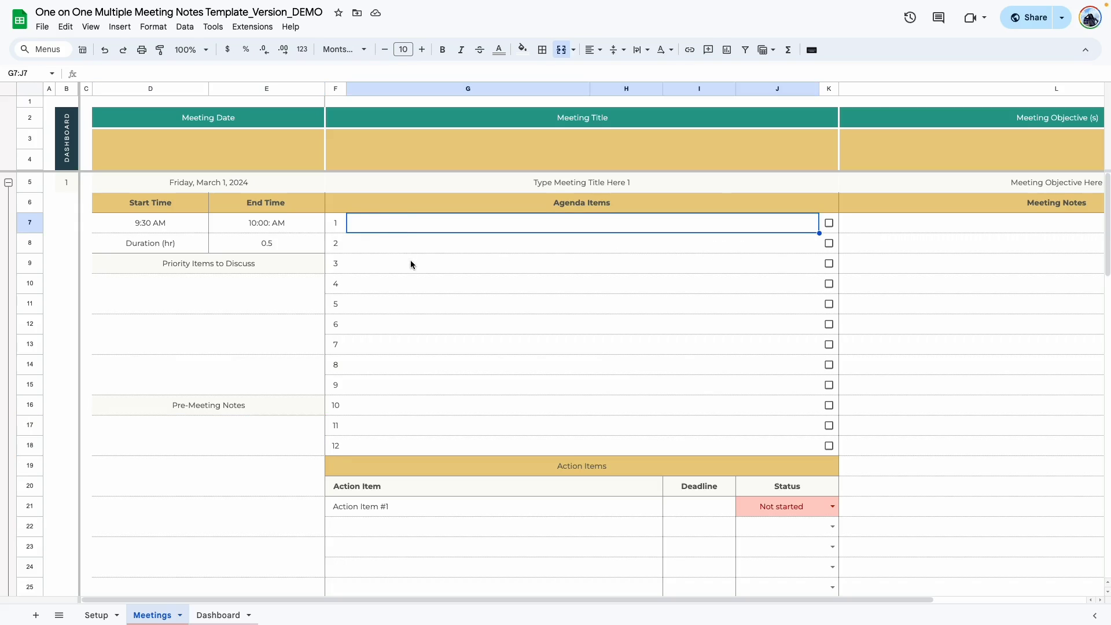
pyautogui.click(413, 264)
pyautogui.click(829, 223)
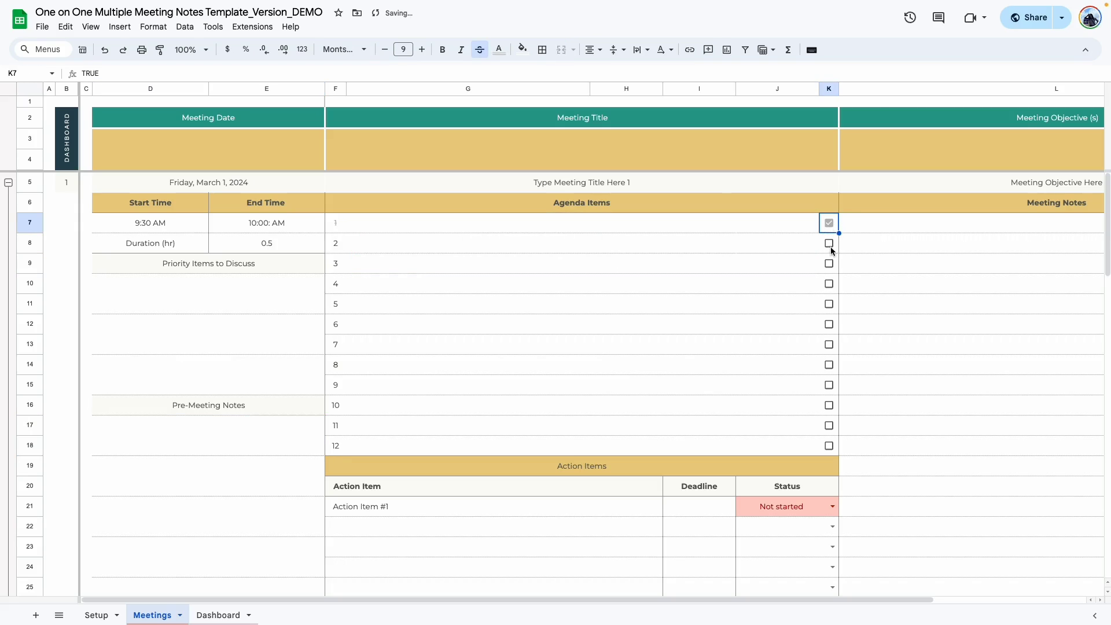
pyautogui.click(829, 243)
pyautogui.click(828, 264)
pyautogui.click(830, 279)
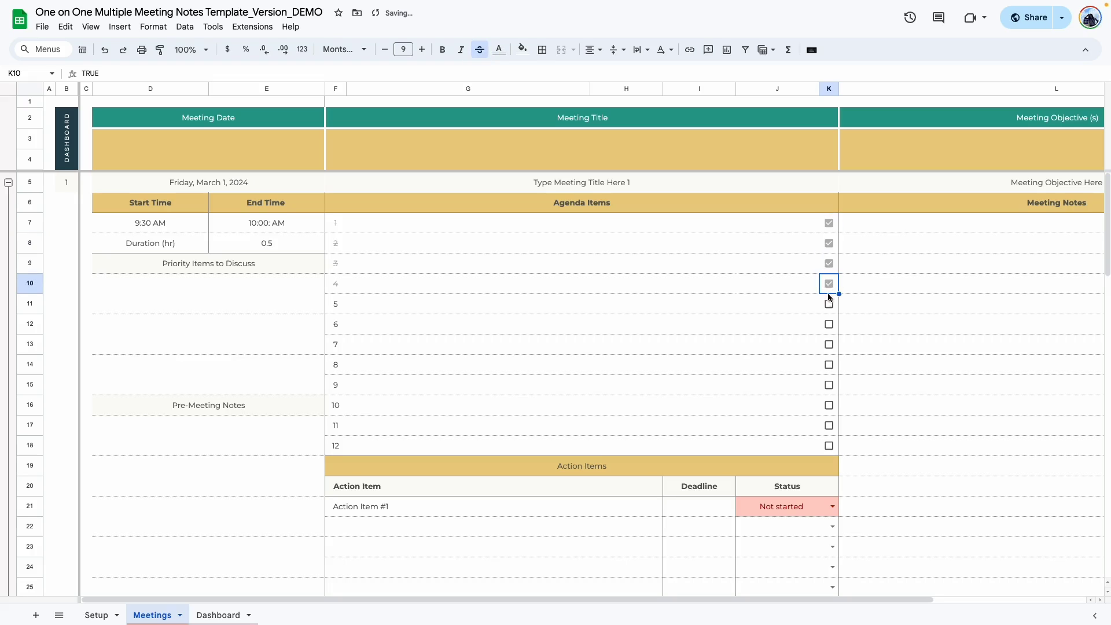
# Clear the completion checkboxes of agenda items 1 to 4.
pyautogui.click(829, 263)
pyautogui.click(829, 243)
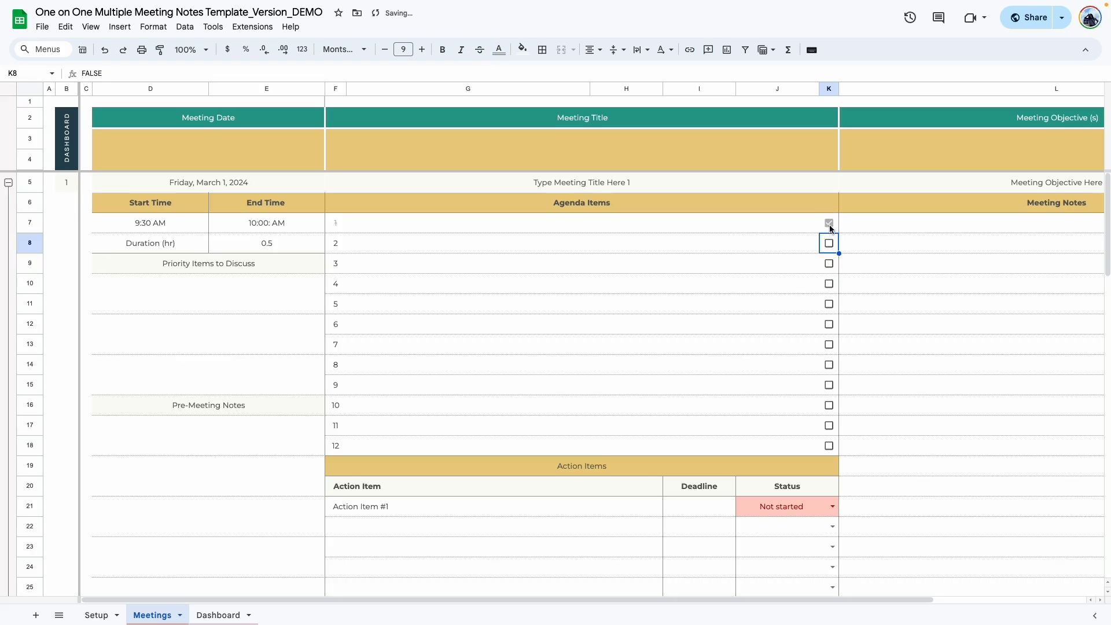
pyautogui.click(829, 223)
# Go to the Action Items section and set the deadline of Action Item #1 to 5/2/2024.
pyautogui.scroll(-3, 541, 367)
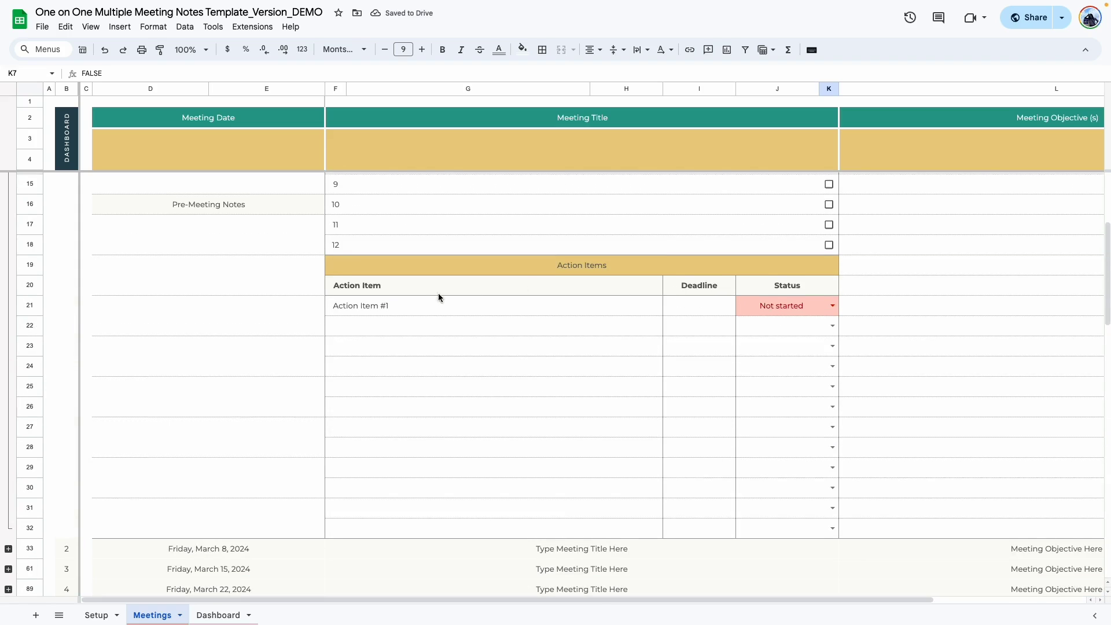
pyautogui.click(410, 313)
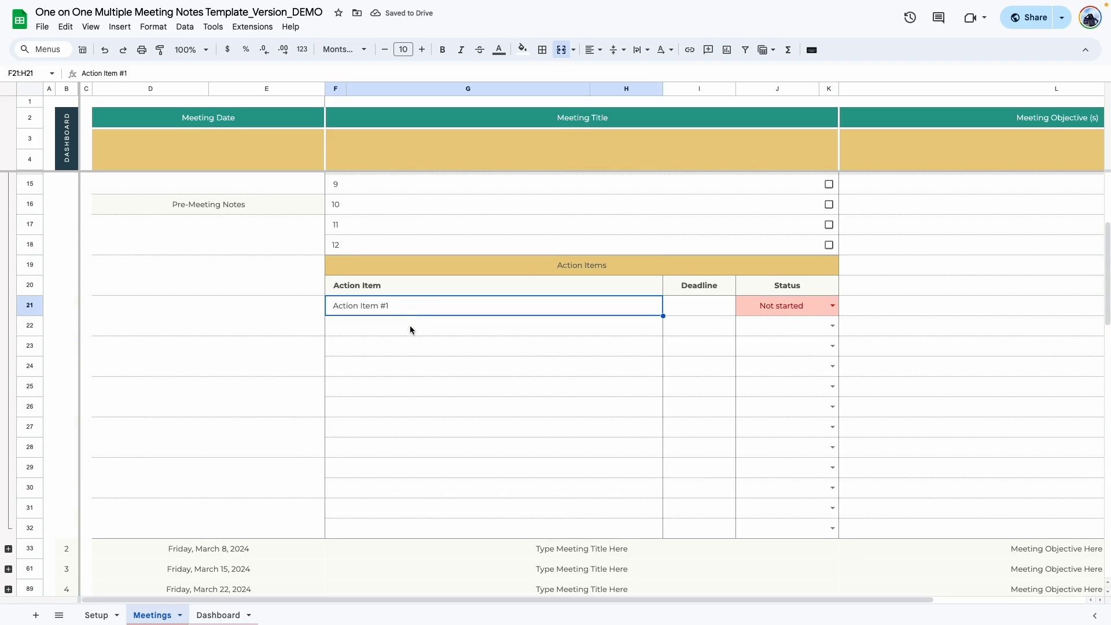
pyautogui.press('Down')
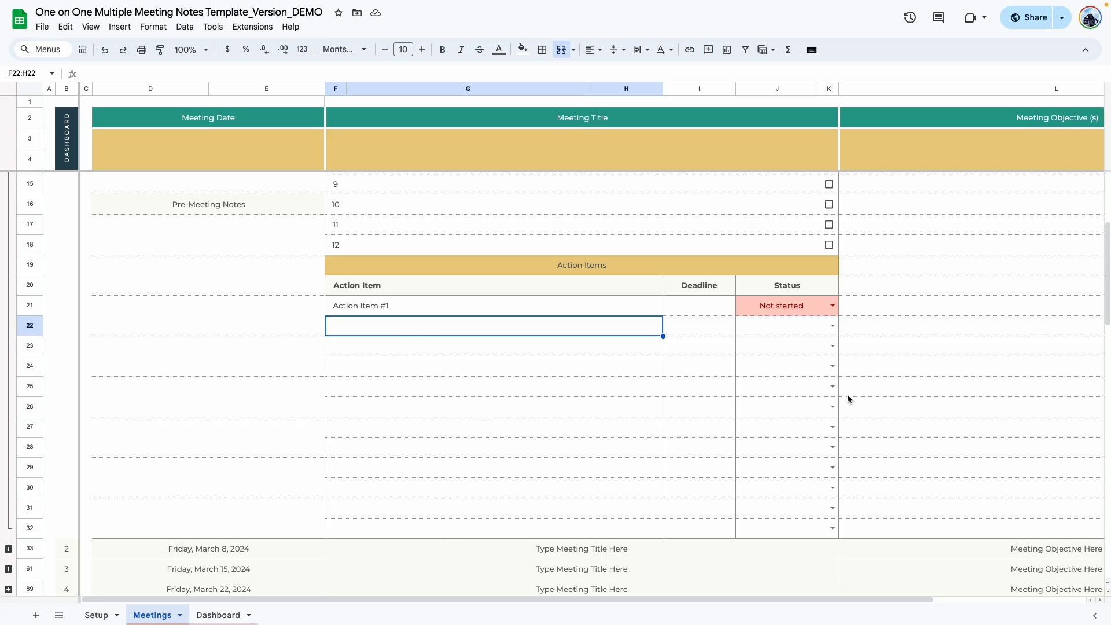
pyautogui.doubleClick(714, 314)
pyautogui.click(718, 349)
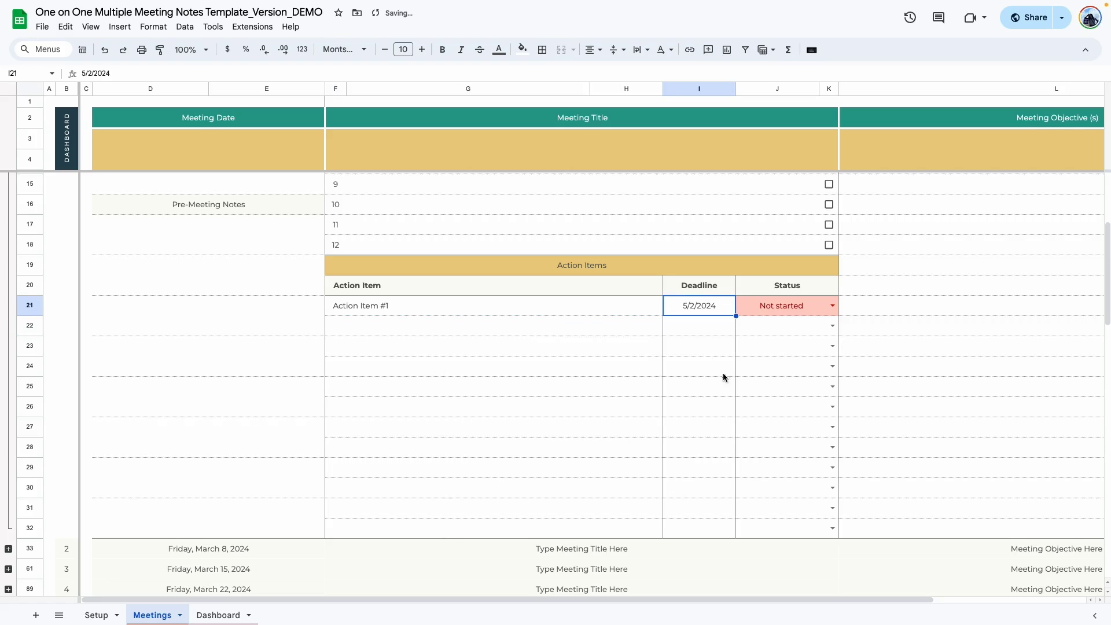
# Look through the status options available for Action Item #1.
pyautogui.click(822, 306)
pyautogui.click(833, 306)
pyautogui.click(779, 370)
pyautogui.click(833, 305)
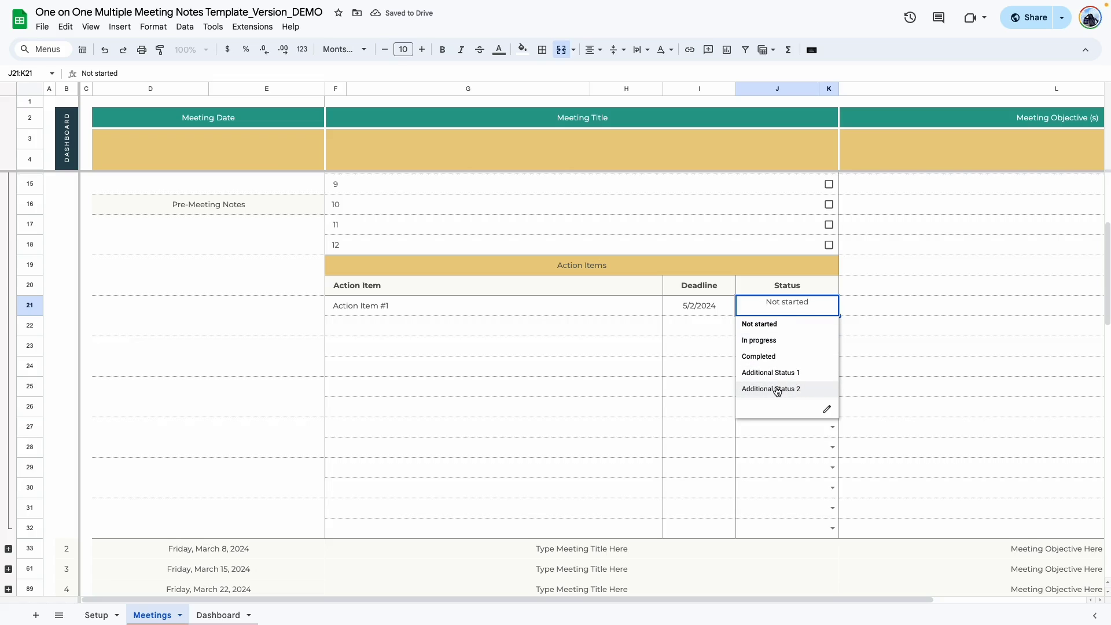
# Rename the Additional Status 1 category on the Setup sheet as Additional Status 13.
pyautogui.click(93, 614)
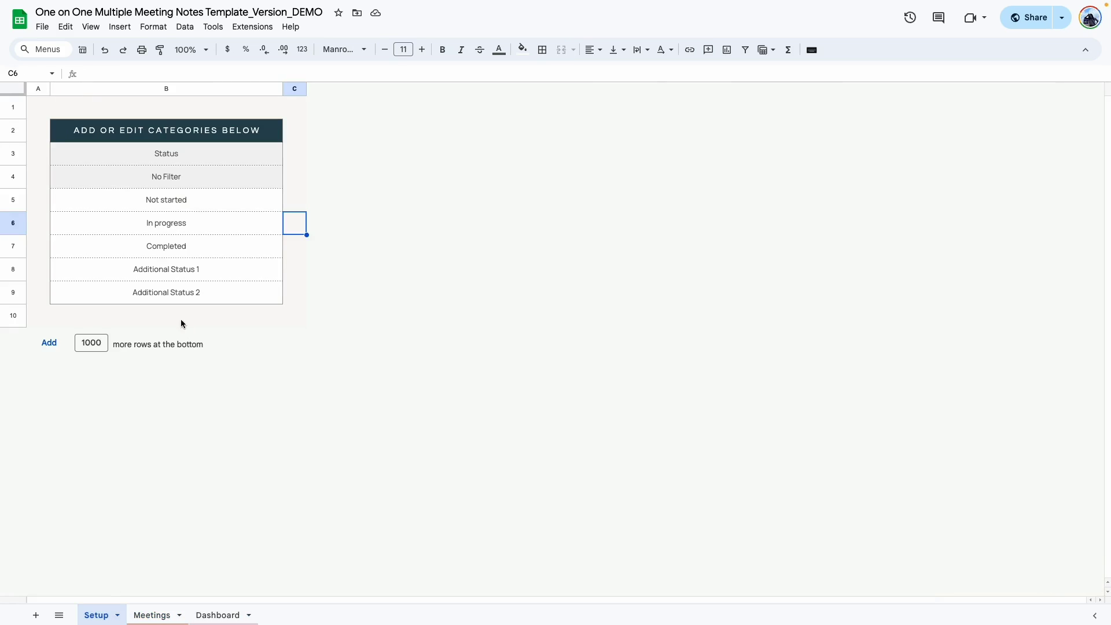
pyautogui.click(206, 269)
pyautogui.doubleClick(206, 269)
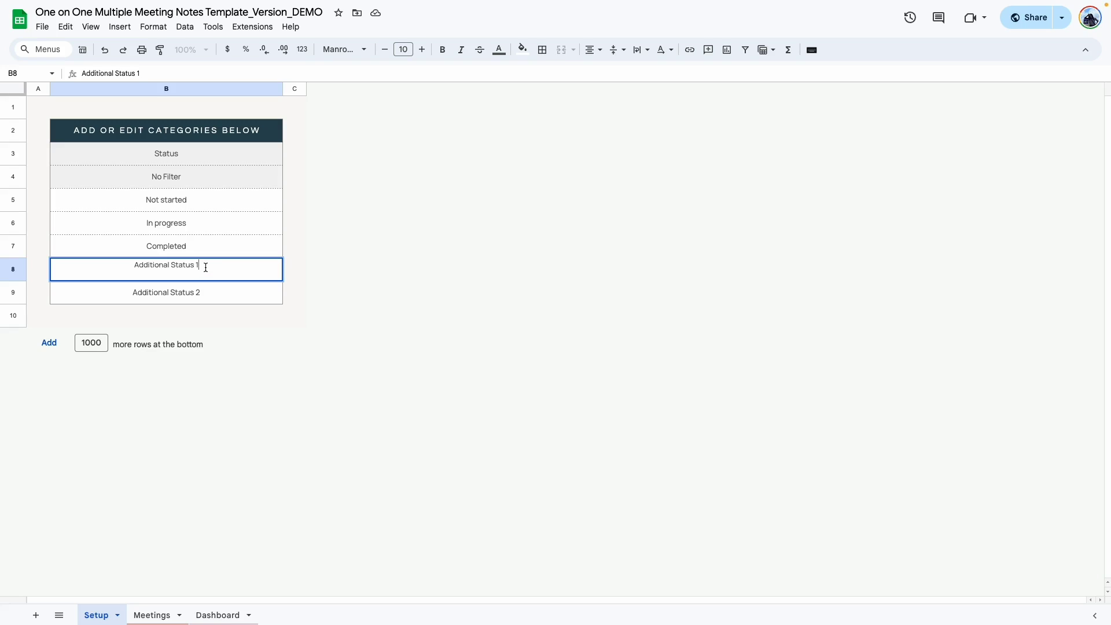
pyautogui.write('3')
pyautogui.press('Return')
# Return to the Meetings sheet and set the status of Action Item #1 to Additional Status 13.
pyautogui.click(152, 615)
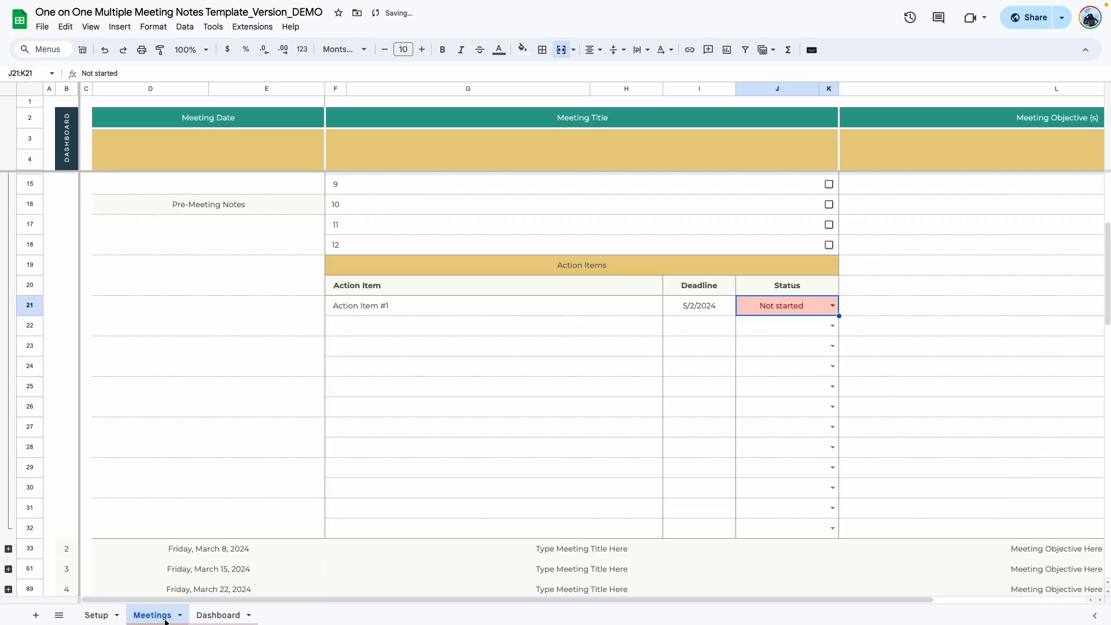
pyautogui.click(833, 306)
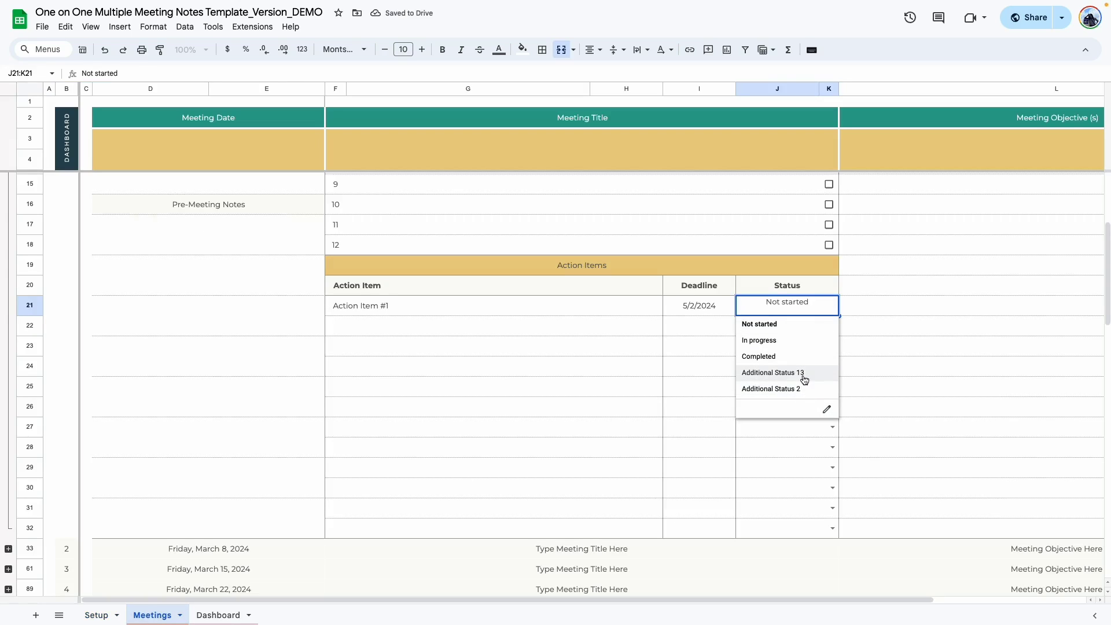
pyautogui.click(804, 381)
pyautogui.click(799, 339)
pyautogui.click(807, 306)
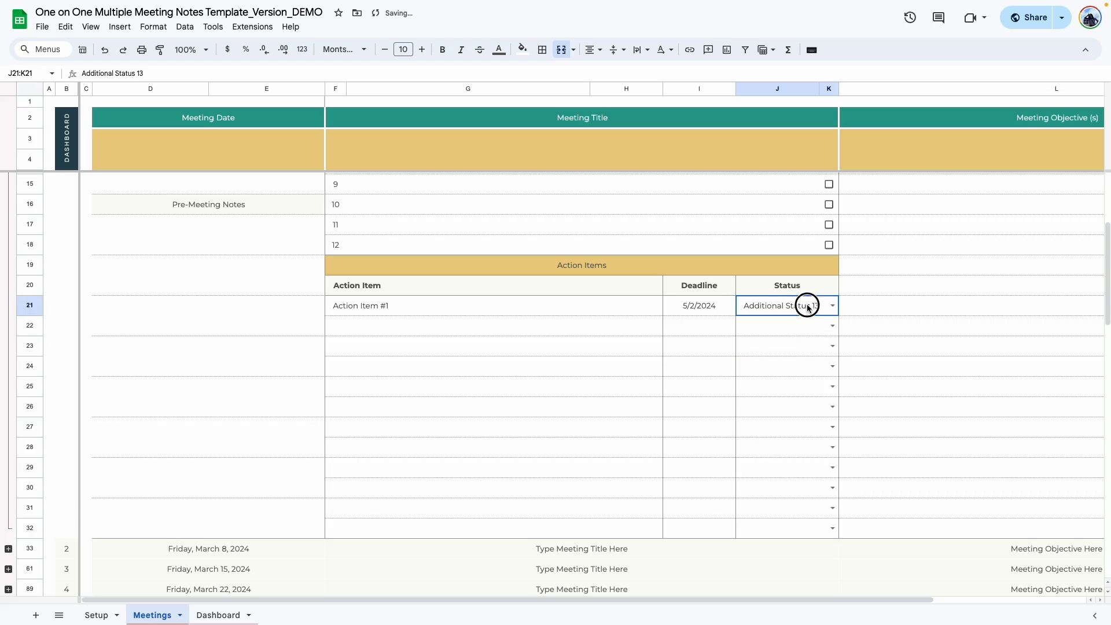
# Review the status options of Action Item #1 and the categories on the Setup sheet, and return to the Meetings sheet.
pyautogui.click(833, 306)
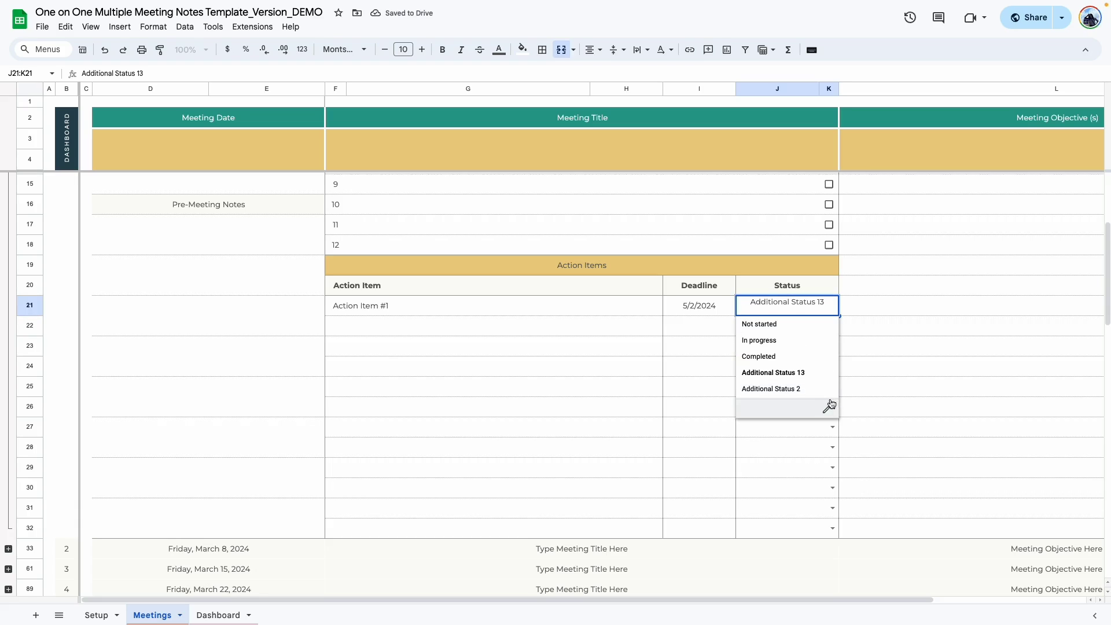
pyautogui.click(794, 488)
pyautogui.click(103, 618)
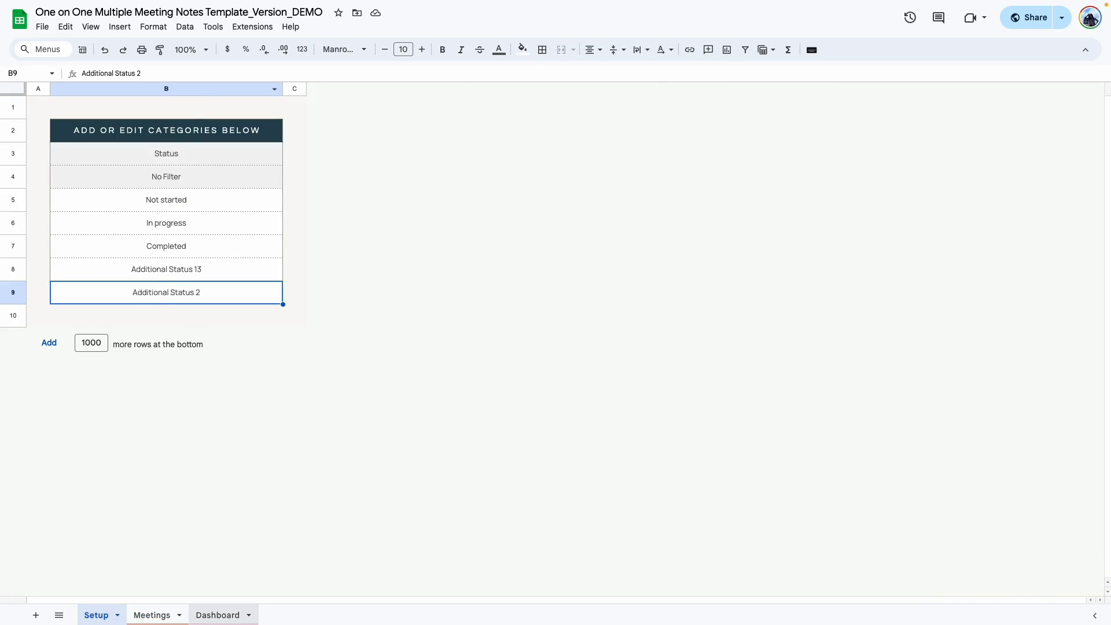
pyautogui.click(159, 618)
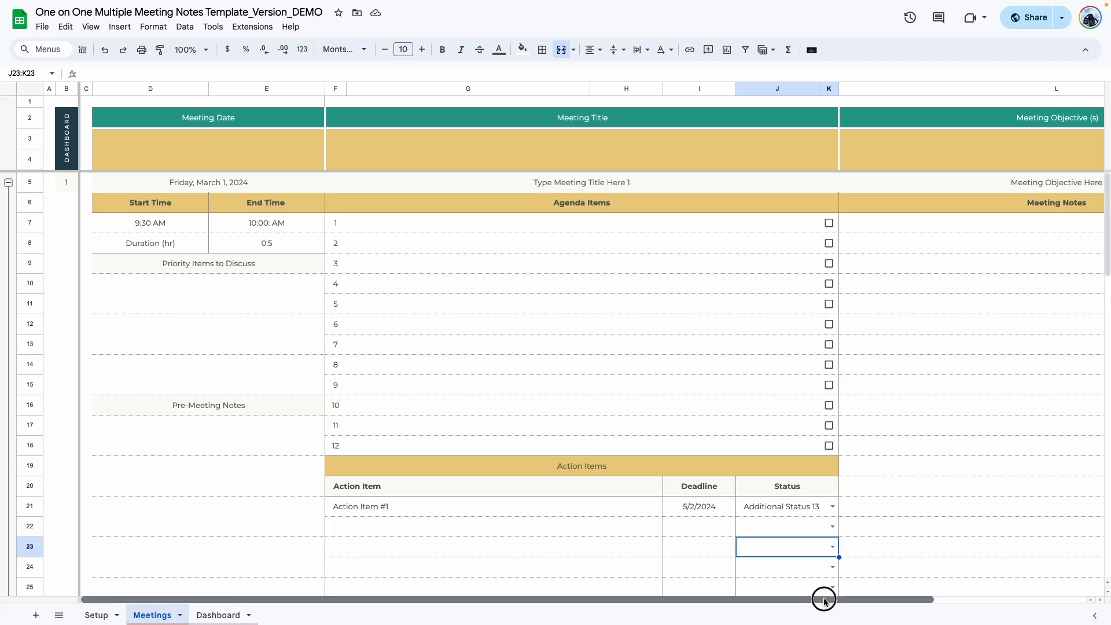
# Paste the copied sample meeting text into the first Meeting Notes row, cell L7.
pyautogui.hscroll(5, 1081, 598)
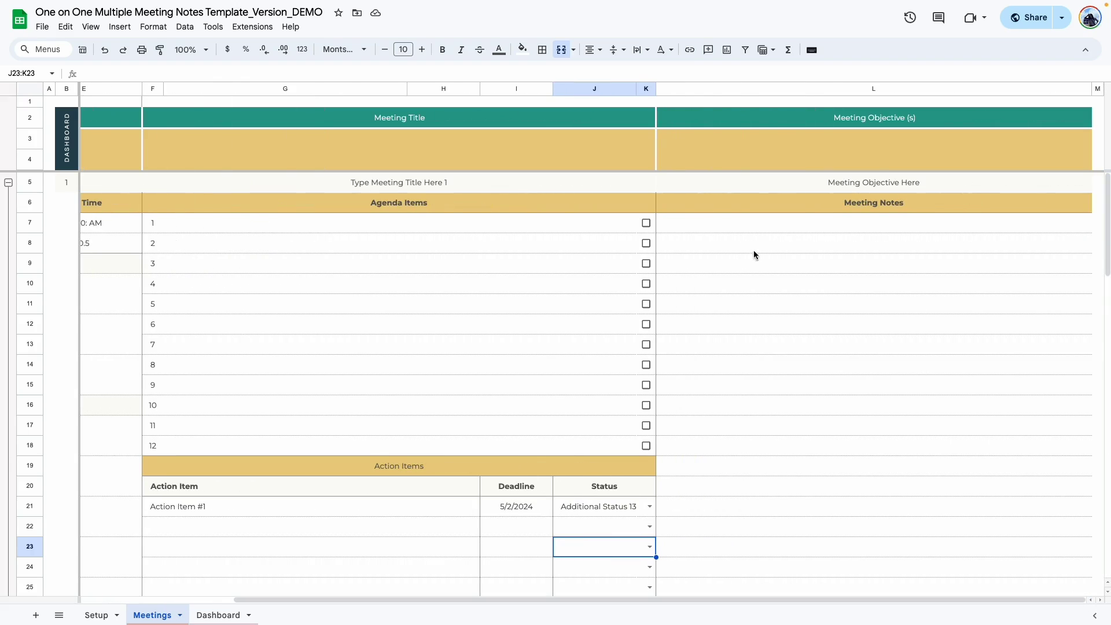
pyautogui.scroll(-5, 749, 283)
pyautogui.scroll(5, 749, 287)
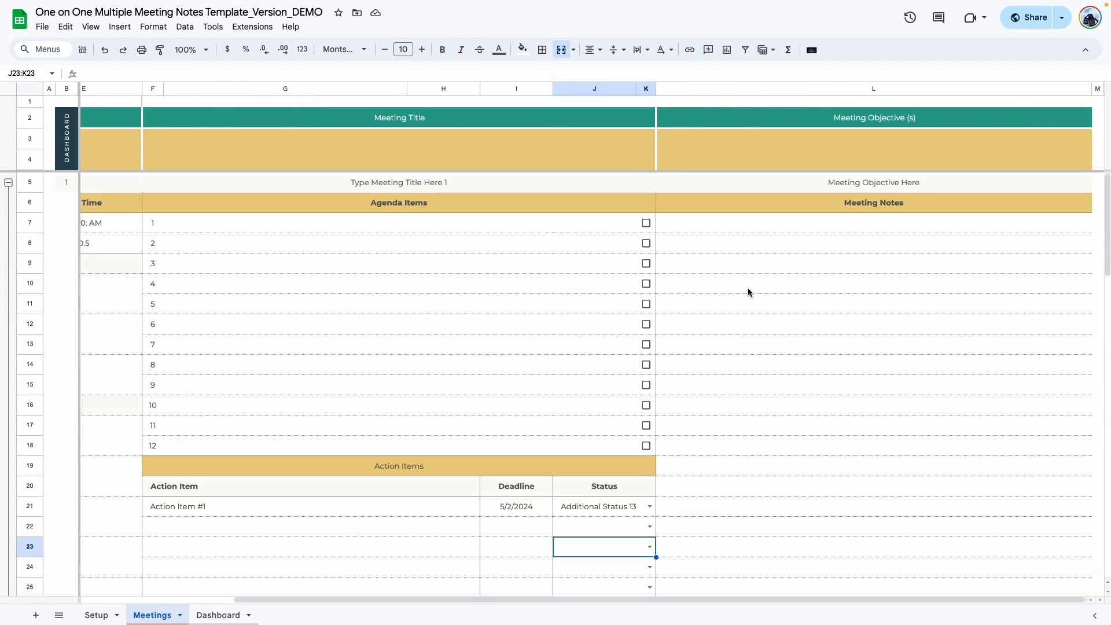
pyautogui.doubleClick(694, 232)
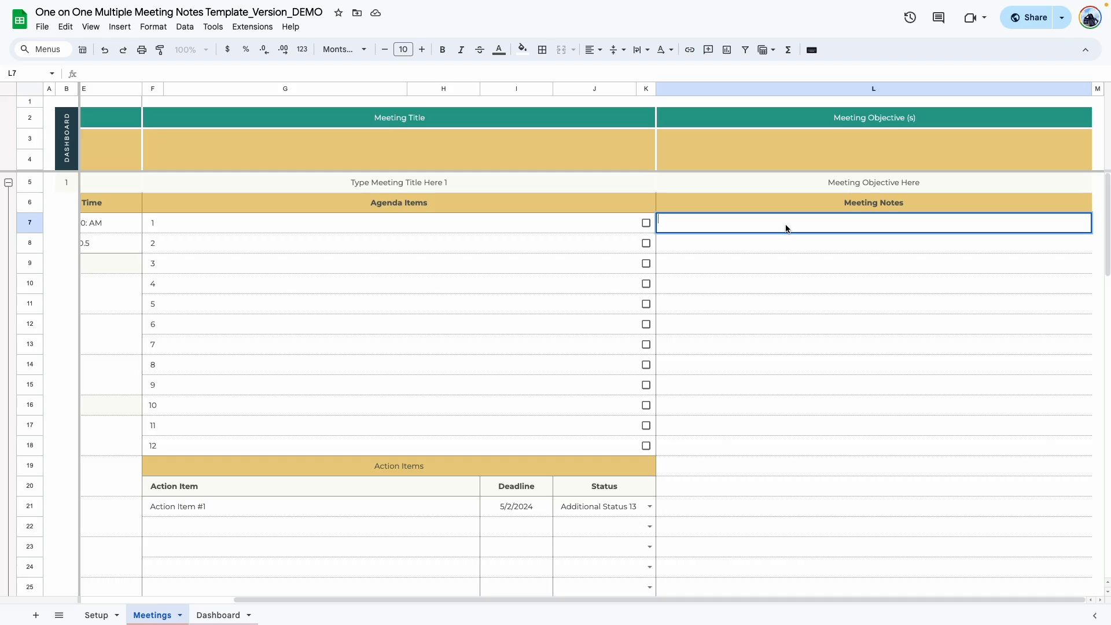
pyautogui.hotkey('ctrl', 'v')
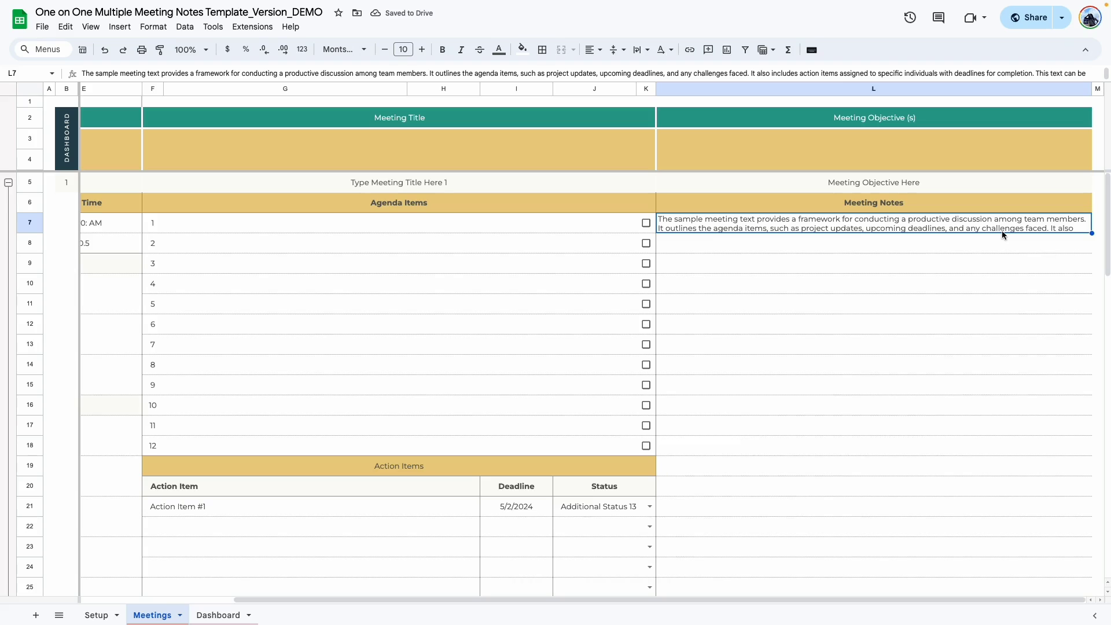
# Move the end of the note in L7, starting at "action items assigned to specific individuals", into the Meeting Notes row below, cell L8.
pyautogui.doubleClick(859, 226)
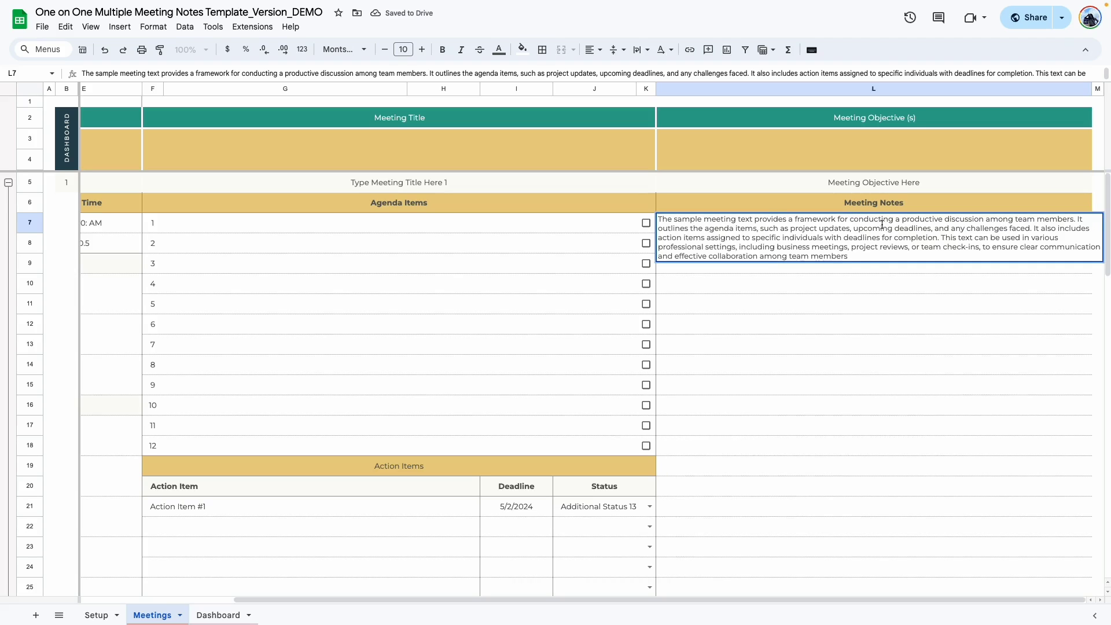
pyautogui.moveTo(854, 256); pyautogui.dragTo(658, 233)
pyautogui.hotkey('ctrl', 'x')
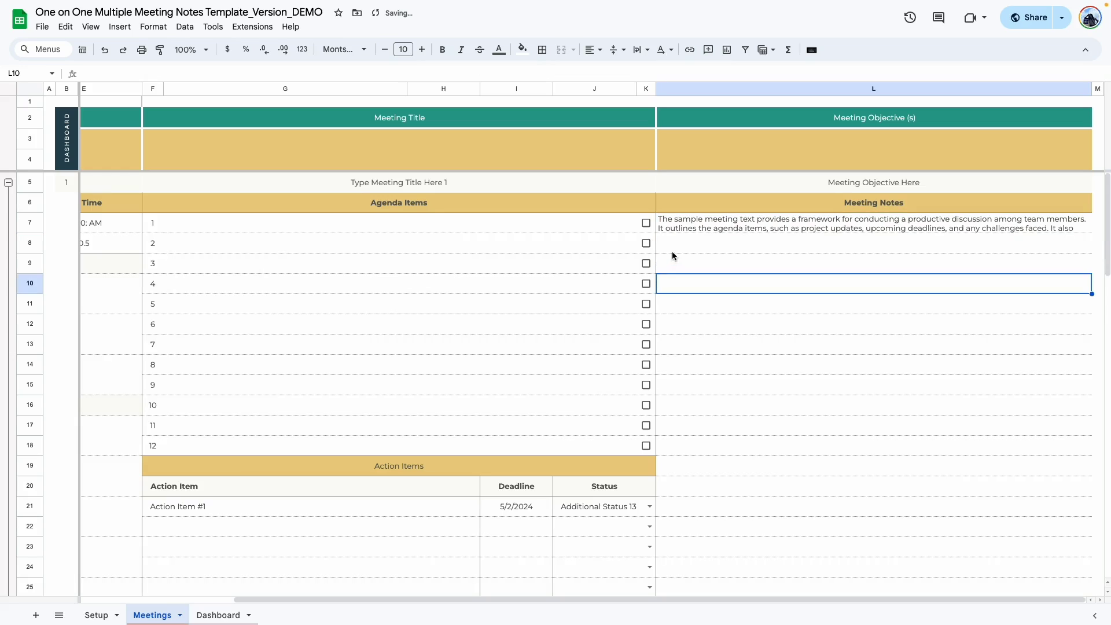
pyautogui.doubleClick(680, 249)
pyautogui.hotkey('ctrl', 'v')
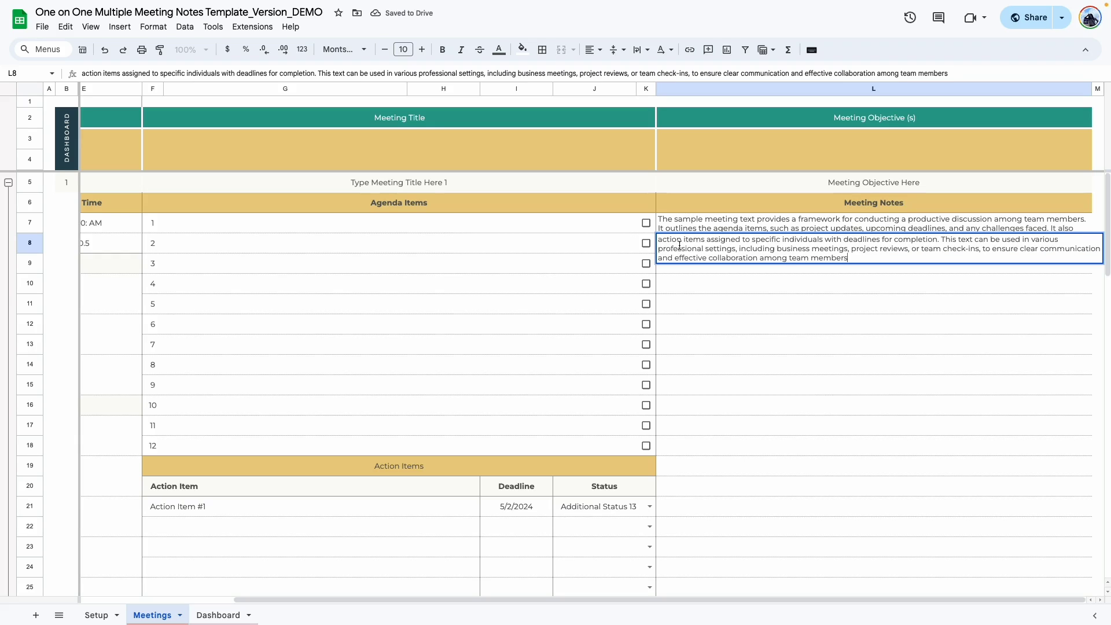
pyautogui.press('Return')
pyautogui.click(836, 249)
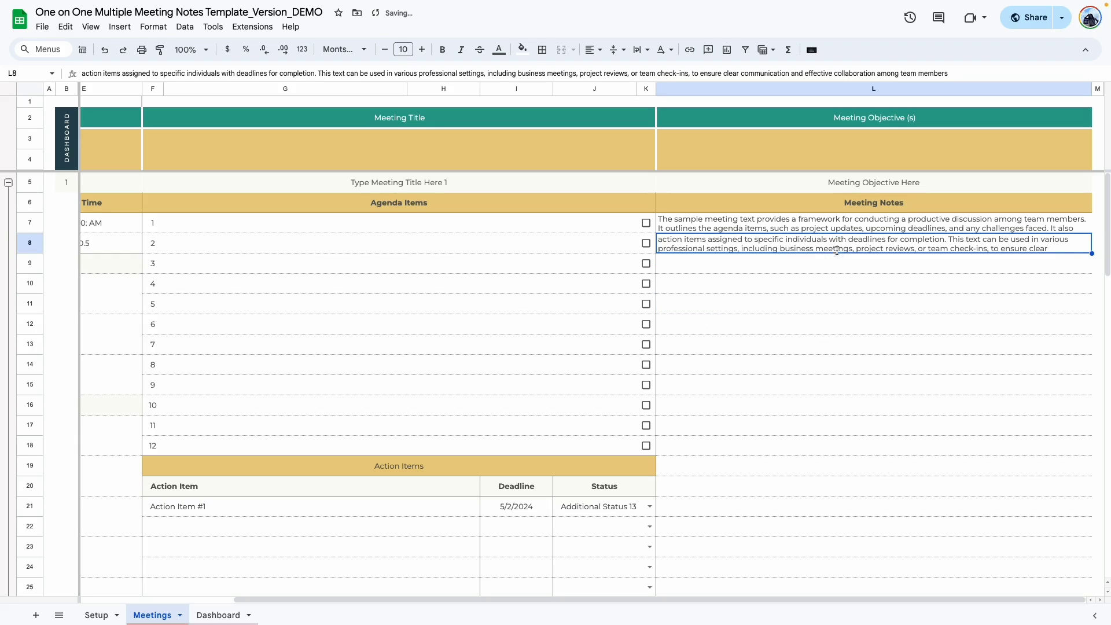
# Move the end of the note in L8, "and effective collaboration among team members", into the Meeting Notes row below, cell L9.
pyautogui.doubleClick(872, 262)
pyautogui.moveTo(873, 262); pyautogui.dragTo(645, 263)
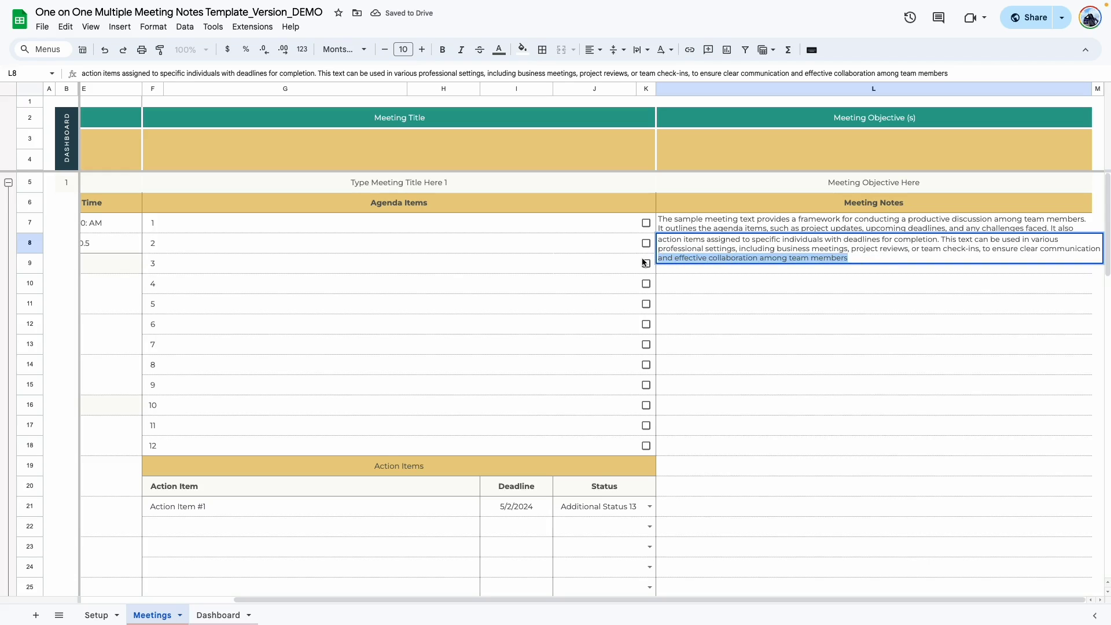
pyautogui.hotkey('ctrl', 'x')
pyautogui.doubleClick(726, 272)
pyautogui.hotkey('ctrl', 'v')
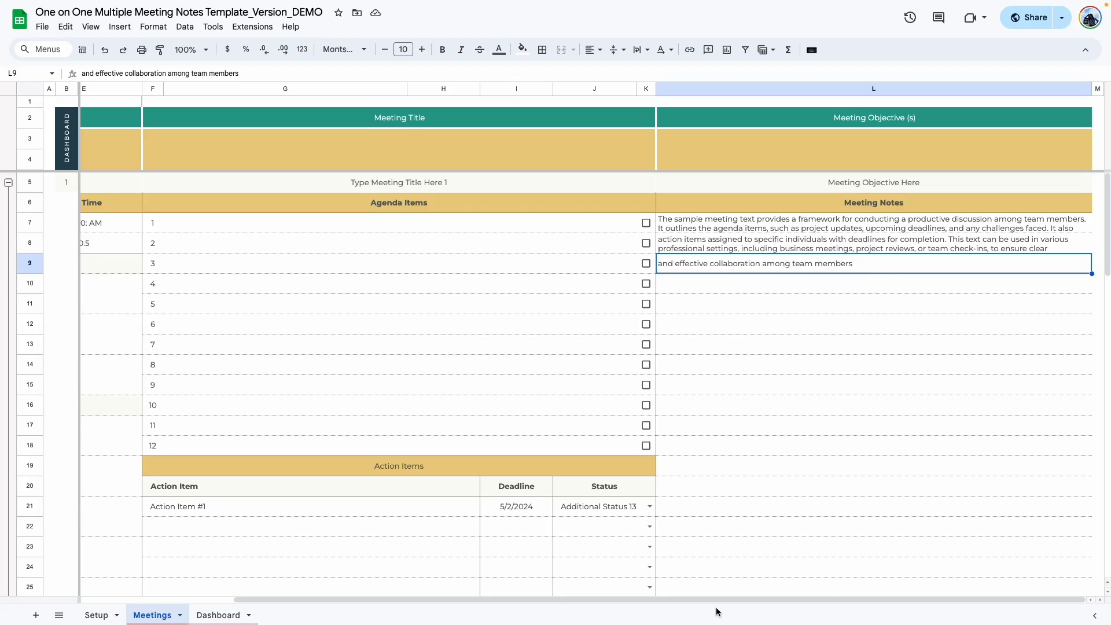
# Resize the Meeting Notes column L, first slightly wider and finally noticeably narrower than before.
pyautogui.moveTo(714, 602); pyautogui.dragTo(864, 603)
pyautogui.click(1066, 600)
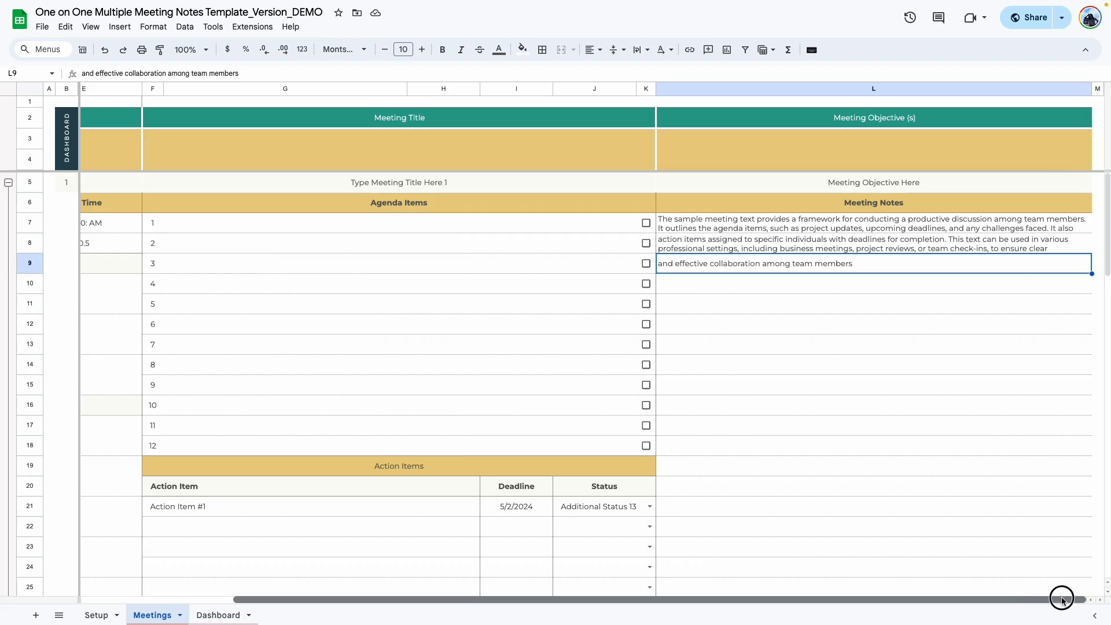
pyautogui.moveTo(1094, 88); pyautogui.dragTo(1099, 87)
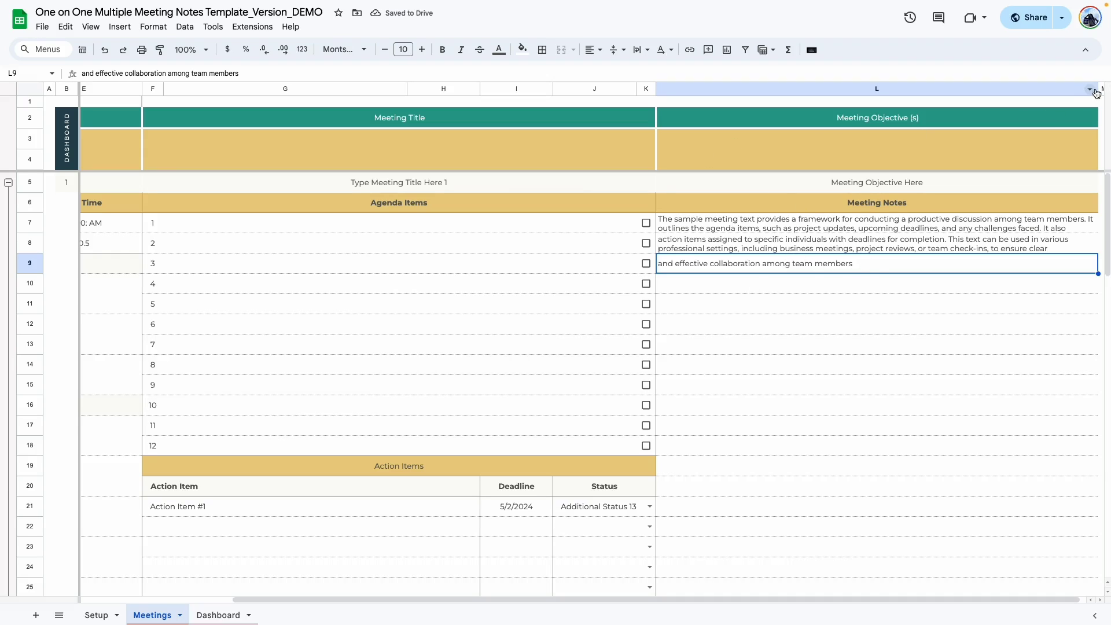
pyautogui.moveTo(1098, 89); pyautogui.dragTo(1026, 90)
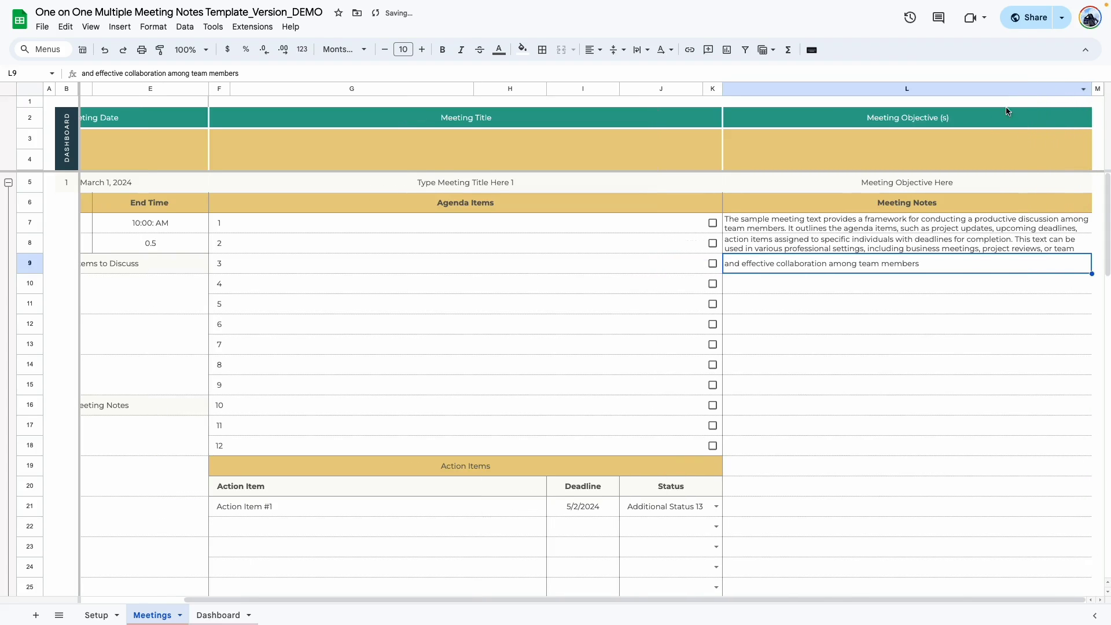
pyautogui.click(839, 322)
pyautogui.moveTo(607, 600); pyautogui.dragTo(540, 568)
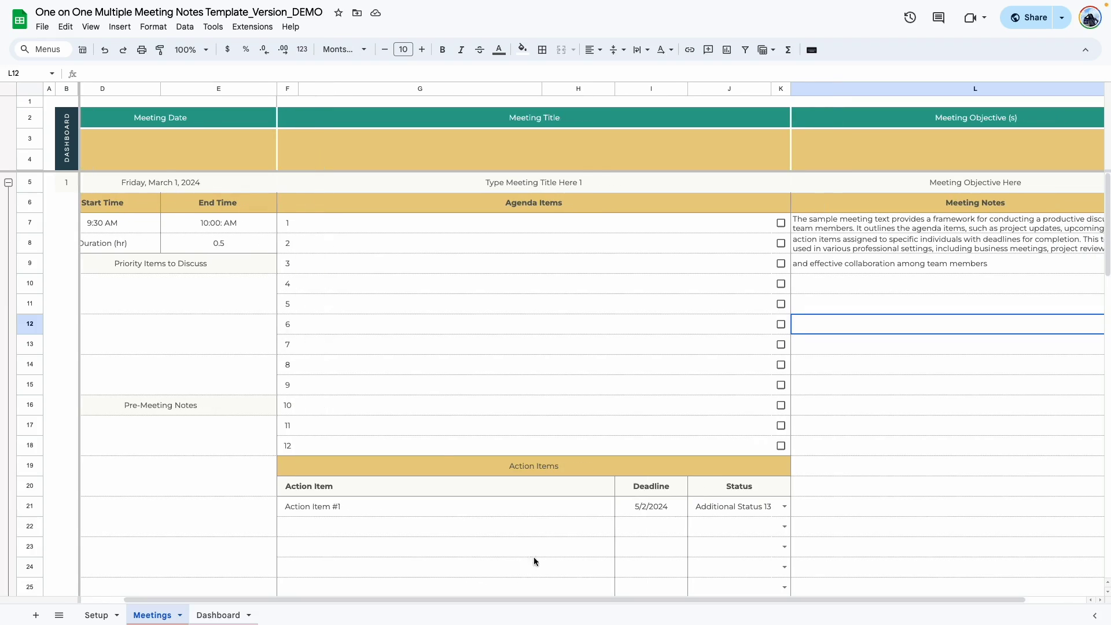
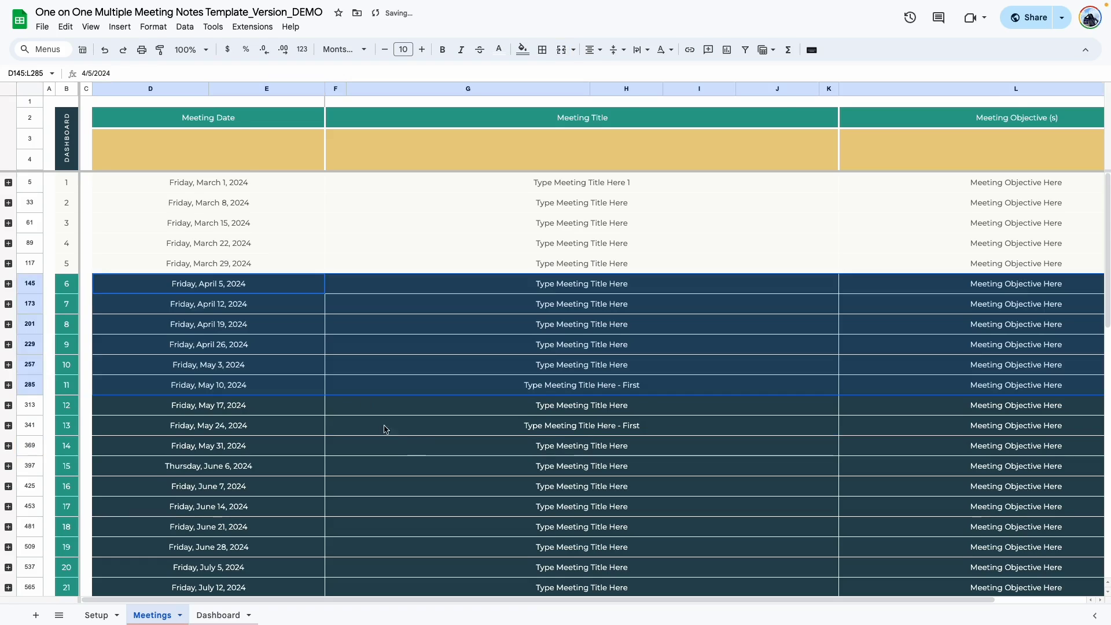
# Try May 17, 2024 as the date of meeting 5 in row 117, and undo the change.
pyautogui.click(249, 263)
pyautogui.click(241, 264)
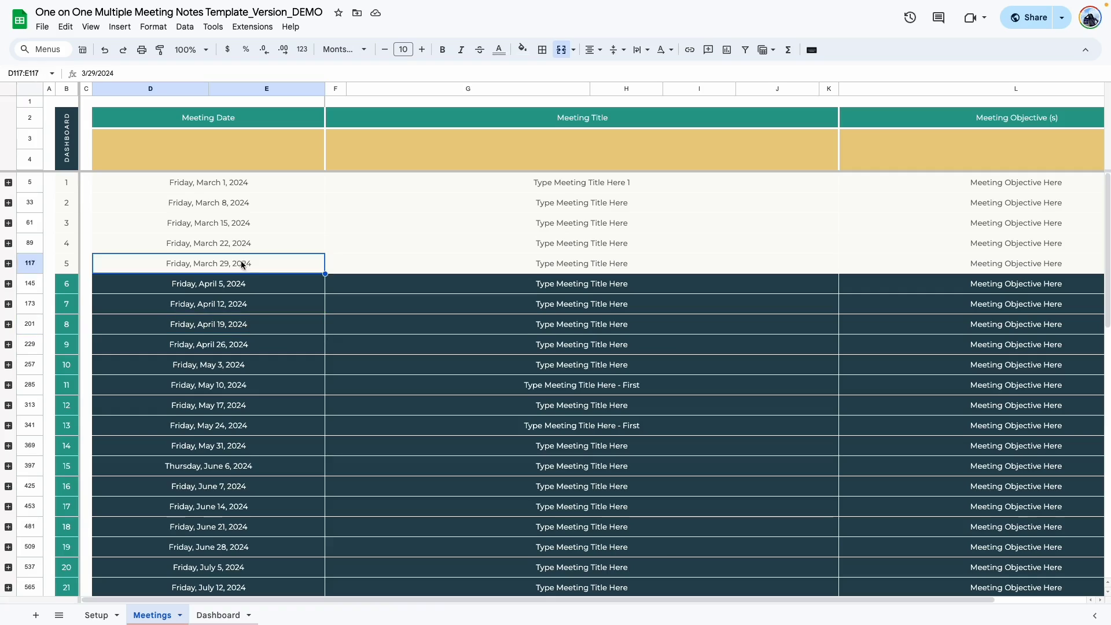
pyautogui.doubleClick(266, 267)
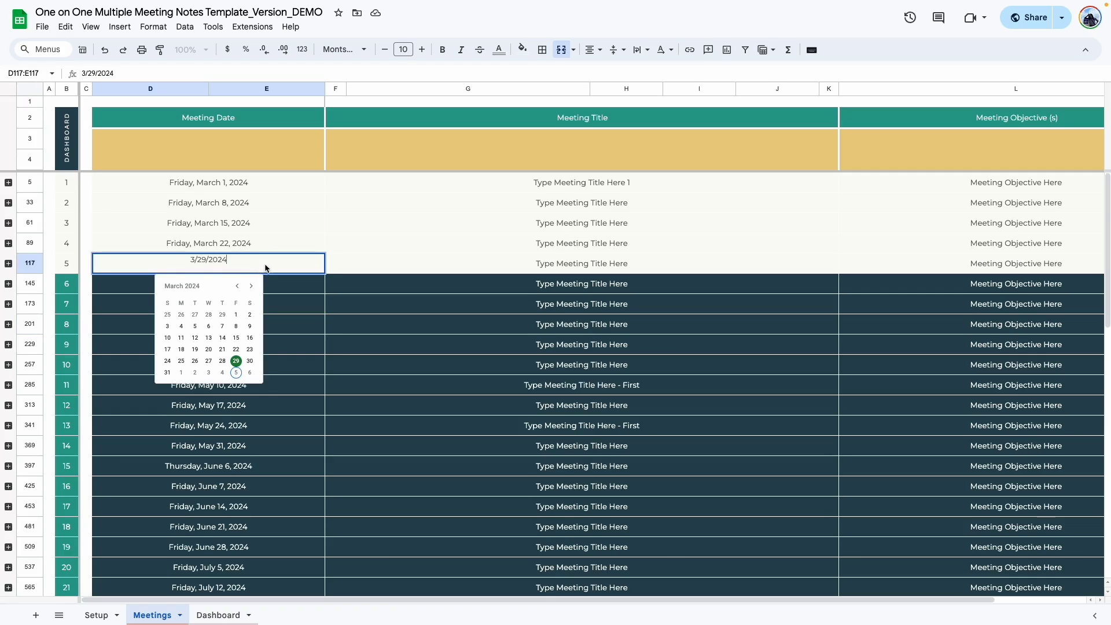
pyautogui.click(253, 286)
pyautogui.click(252, 287)
pyautogui.click(240, 340)
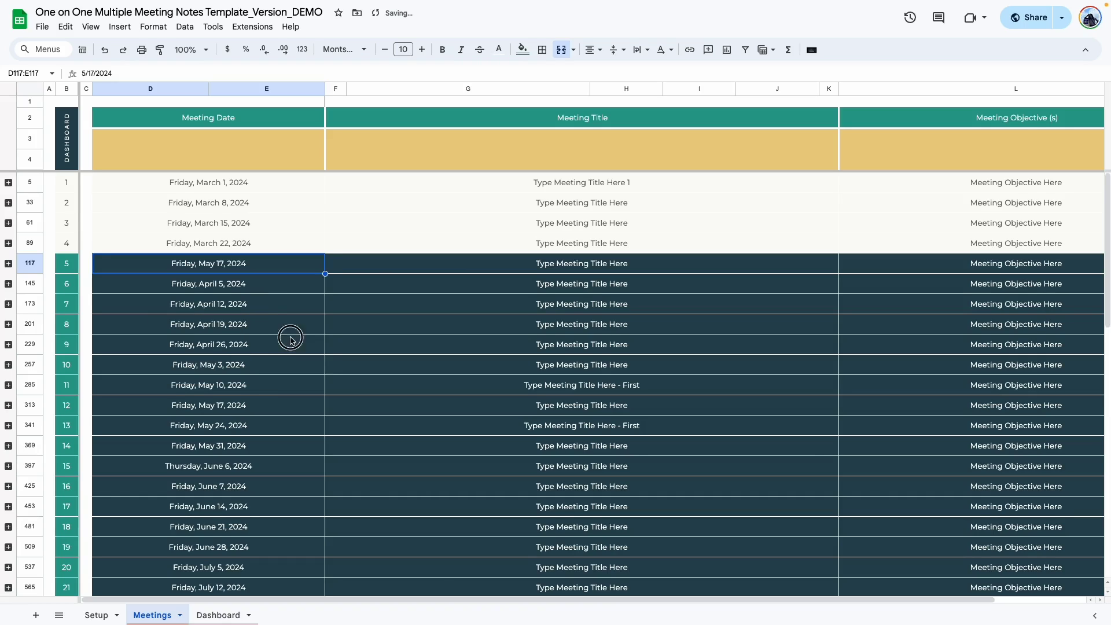
pyautogui.click(288, 339)
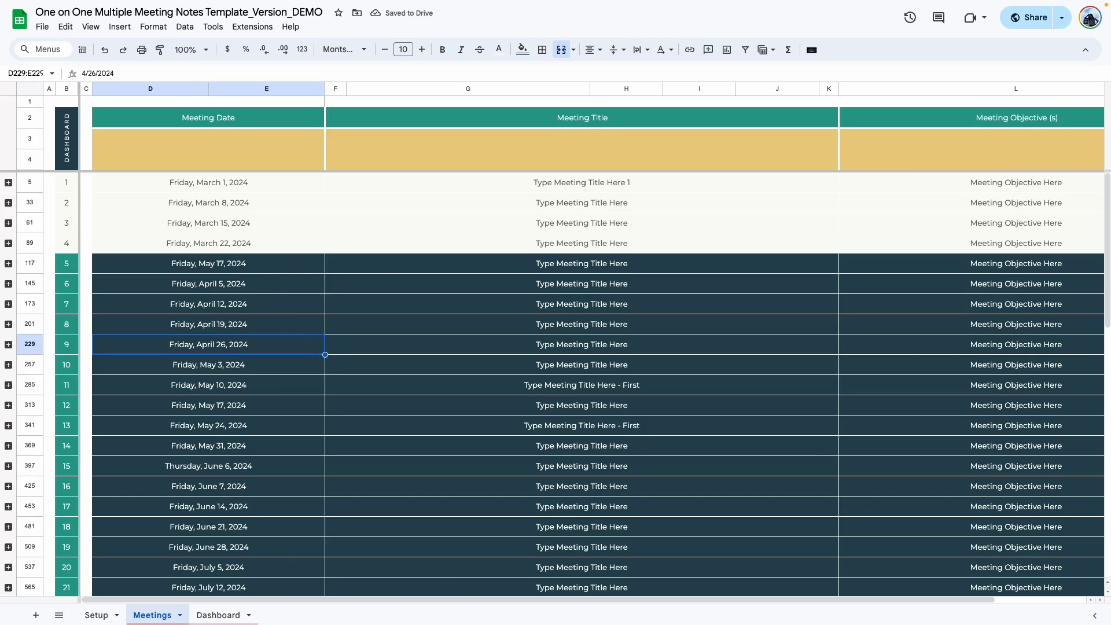
pyautogui.hotkey('ctrl', 'z')
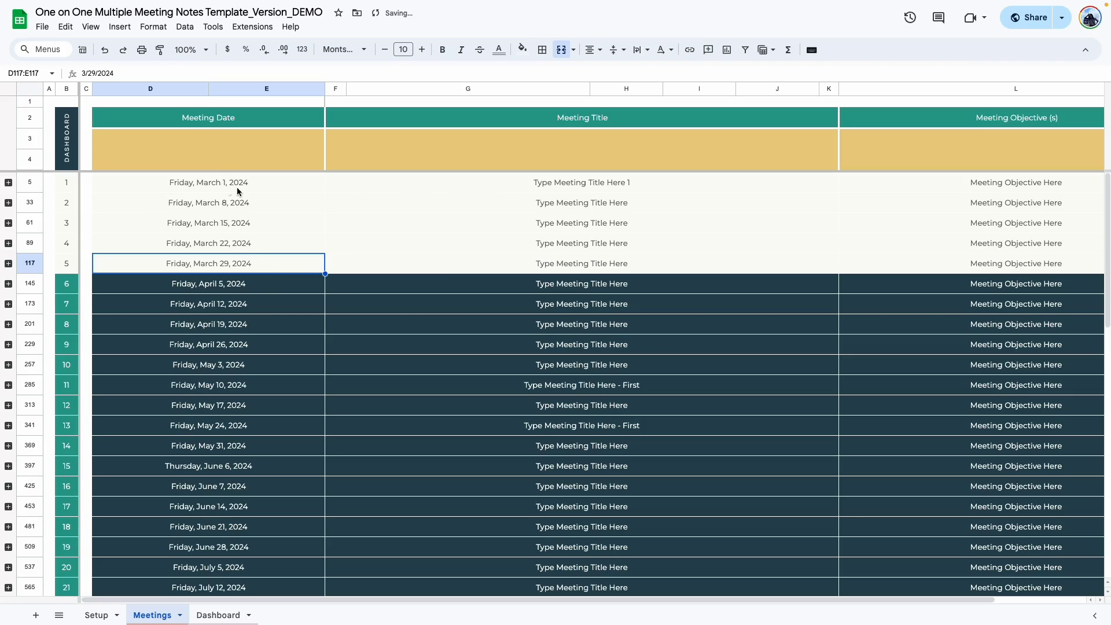
# Clear the dates, titles and objectives of meetings 6 to 21, range D145:L565.
pyautogui.click(265, 371)
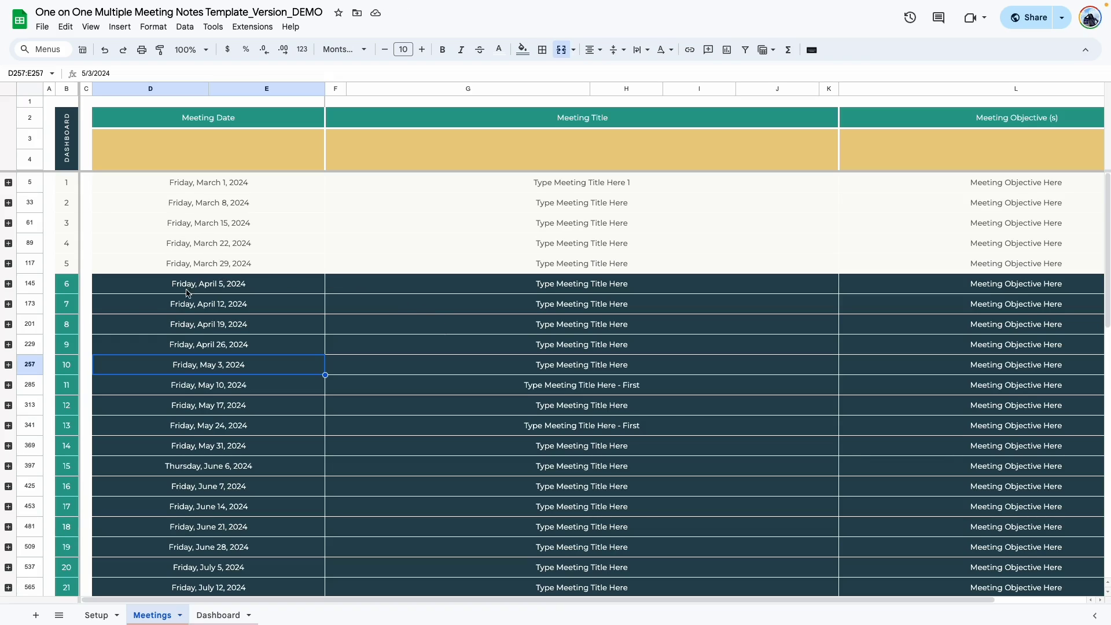
pyautogui.moveTo(141, 290); pyautogui.dragTo(1003, 540)
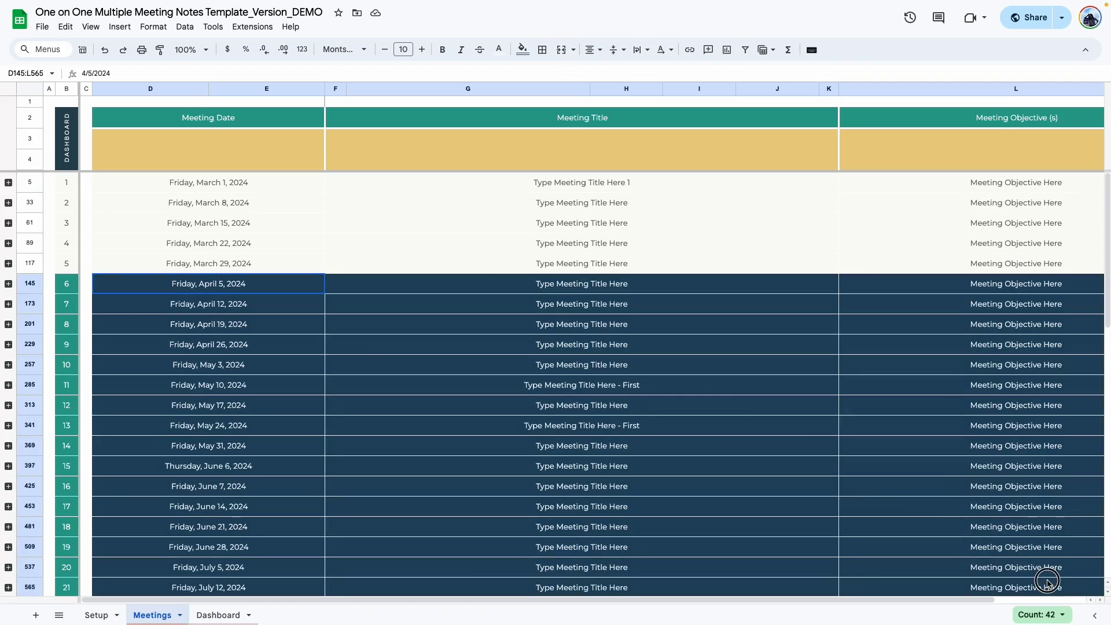
pyautogui.press('Delete')
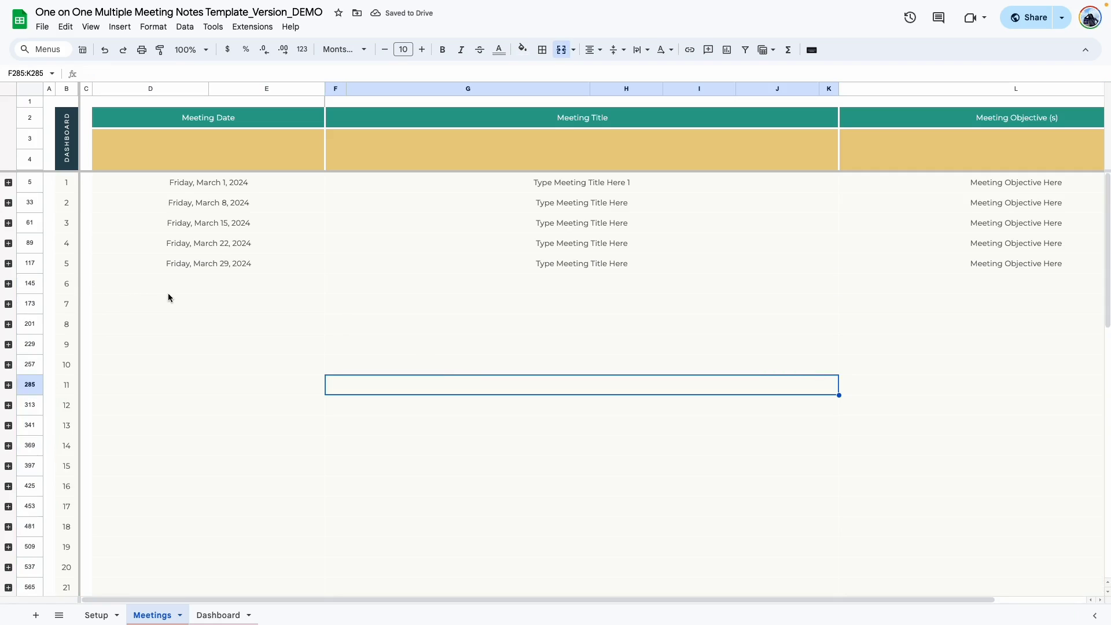
# Set the date of meeting 6 to May 3, 2024, and undo both this entry and the clearing of the meetings.
pyautogui.doubleClick(212, 287)
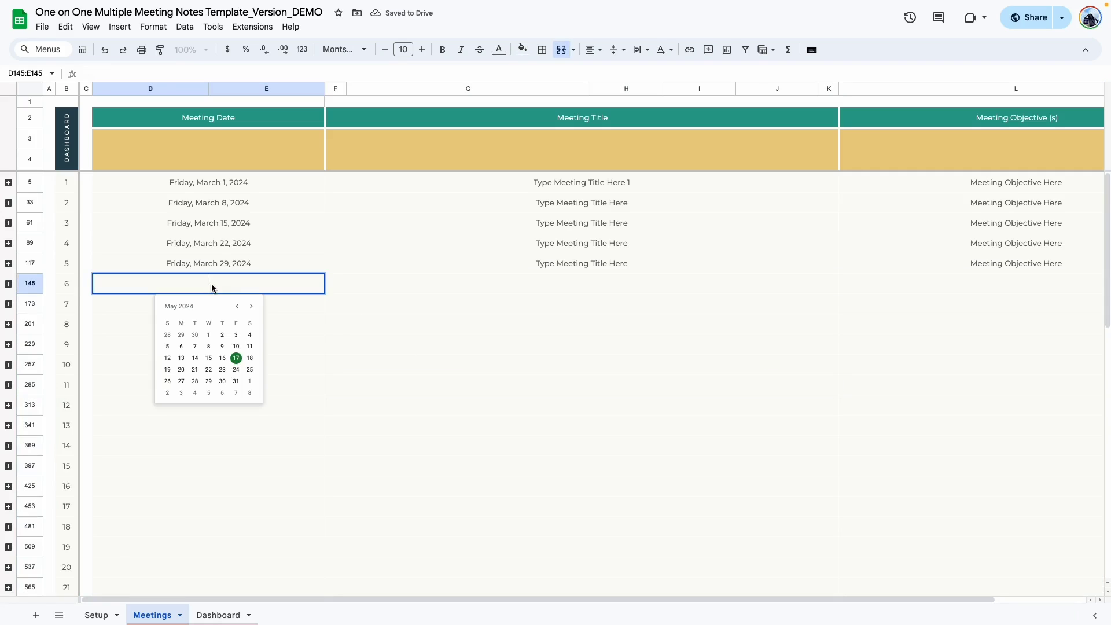
pyautogui.click(235, 334)
pyautogui.click(317, 303)
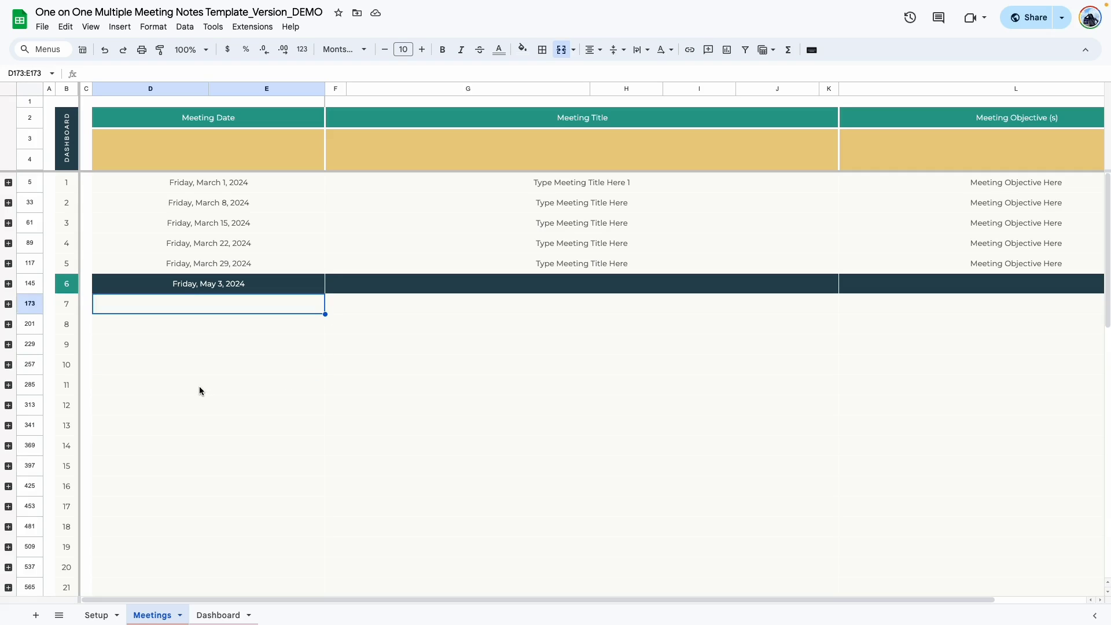
pyautogui.hotkey('ctrl', 'z')
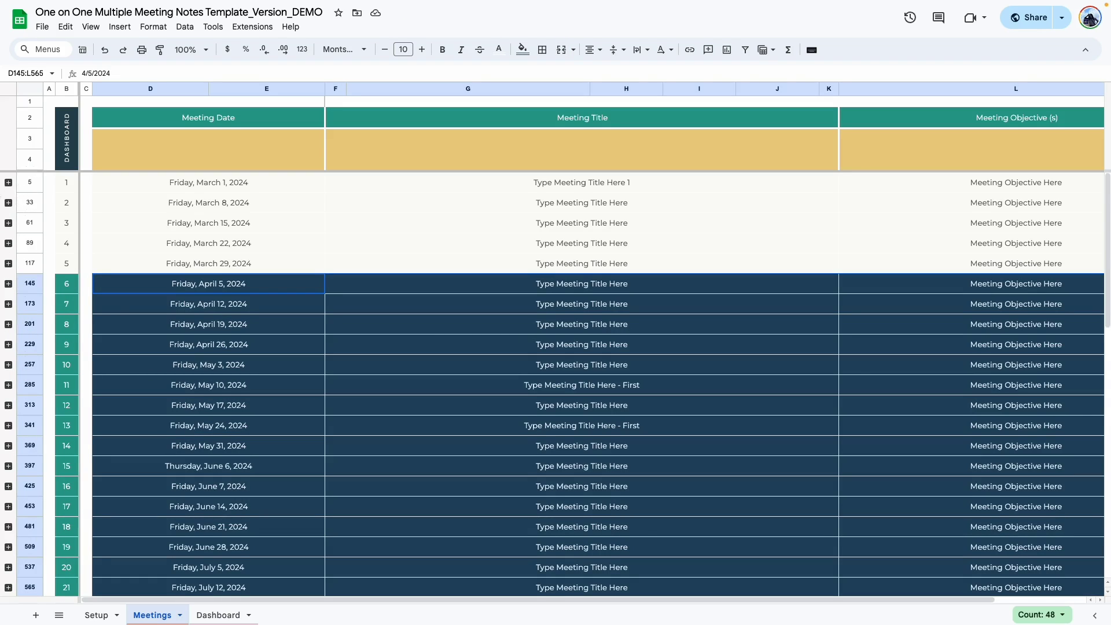
# Expand all row groups on the Meetings sheet and look through the detail sections of the individual meetings.
pyautogui.click(8, 182)
pyautogui.click(8, 184)
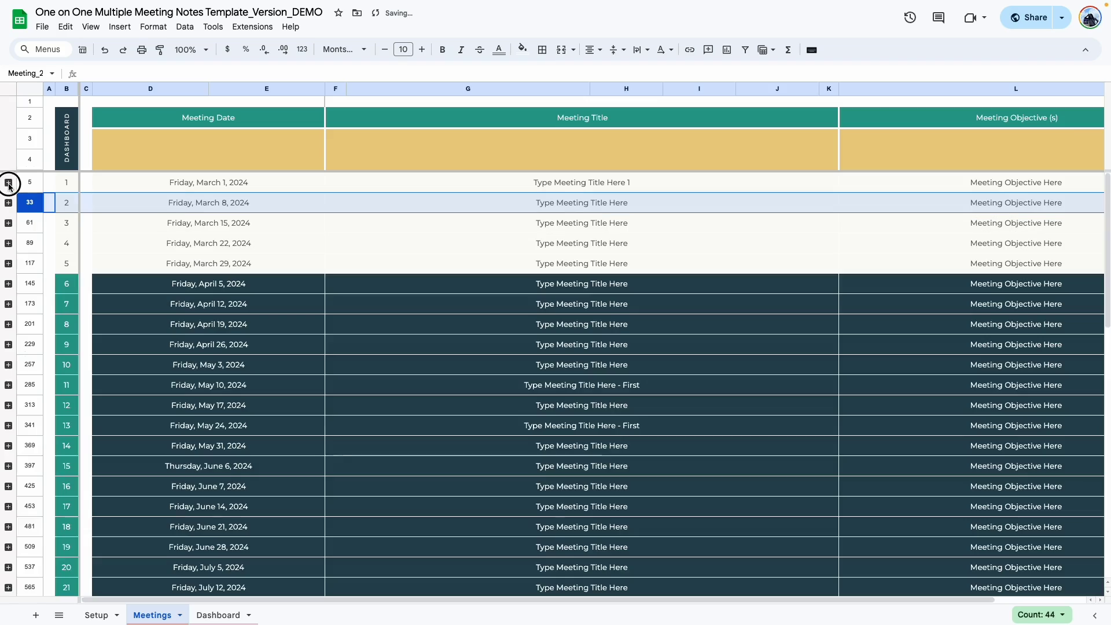
pyautogui.rightClick(8, 184)
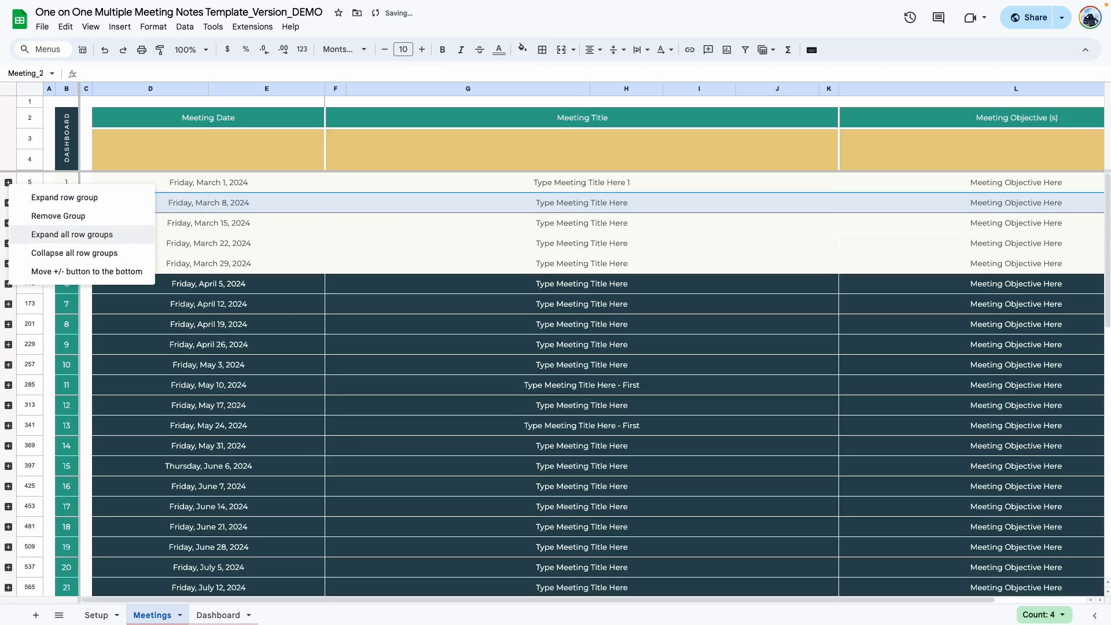
pyautogui.click(63, 242)
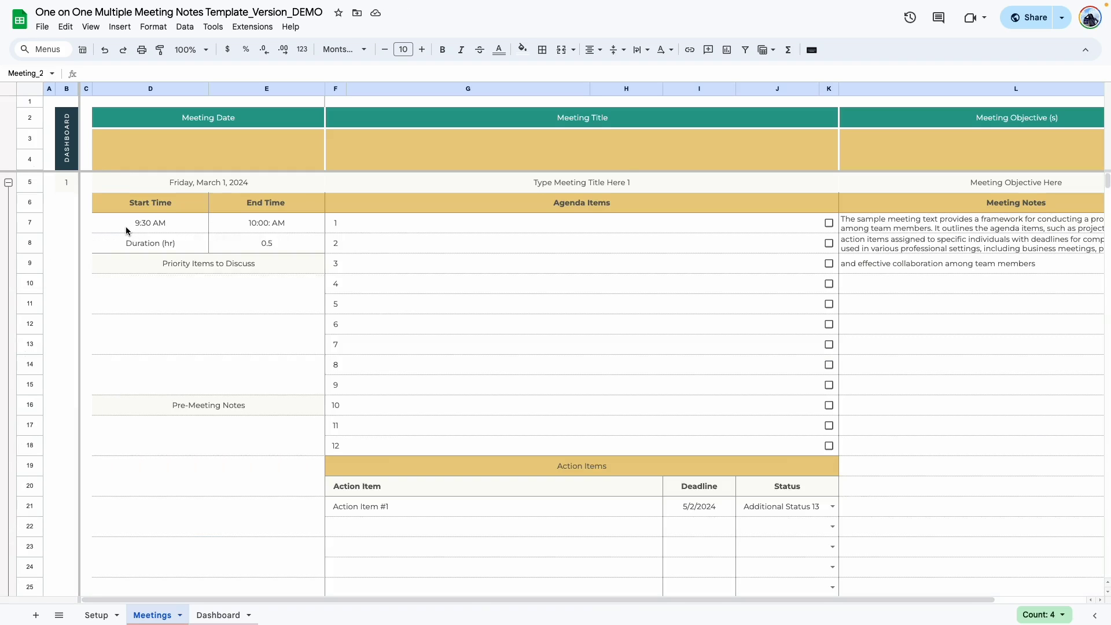
pyautogui.scroll(-10, 126, 230)
pyautogui.scroll(-15, 144, 240)
pyautogui.scroll(-15, 145, 240)
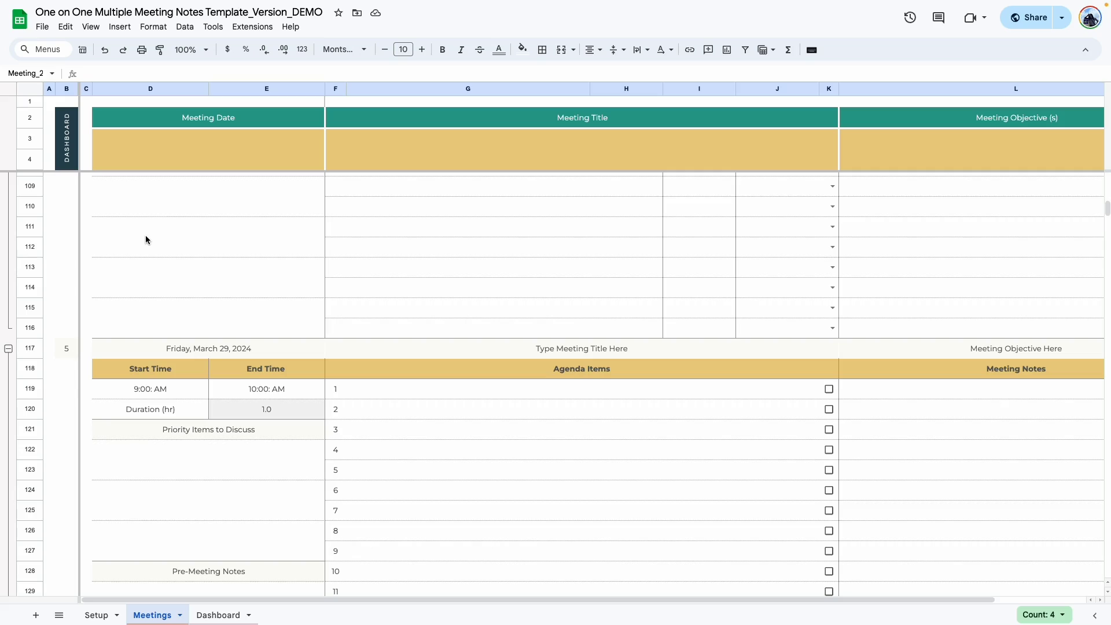
# Collapse all row groups on the Meetings sheet so only the meeting header rows are listed.
pyautogui.rightClick(11, 346)
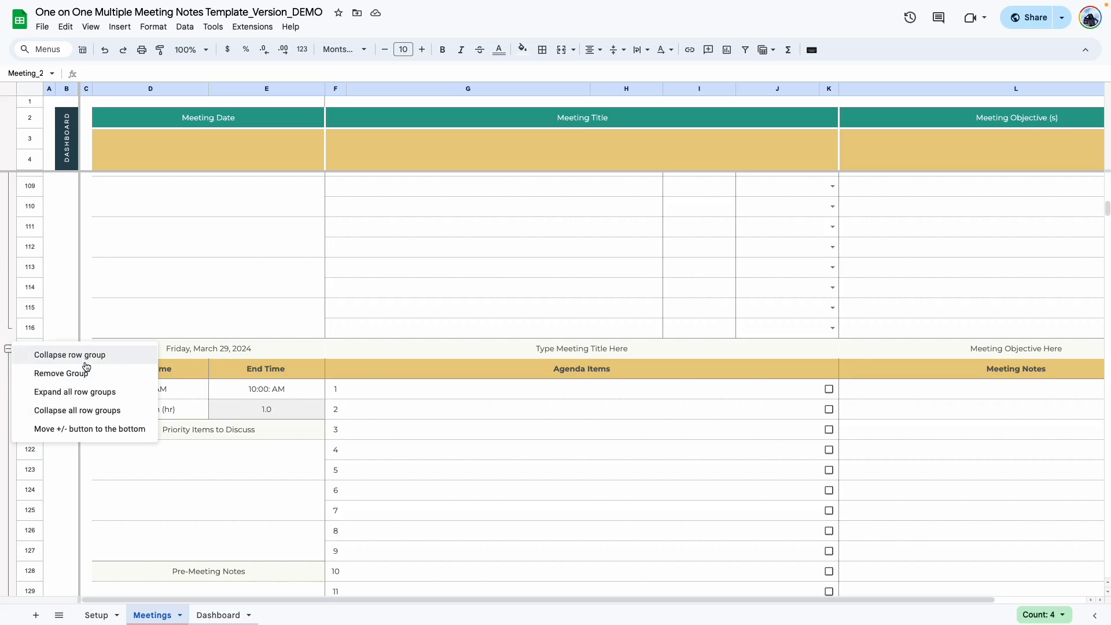
pyautogui.click(83, 411)
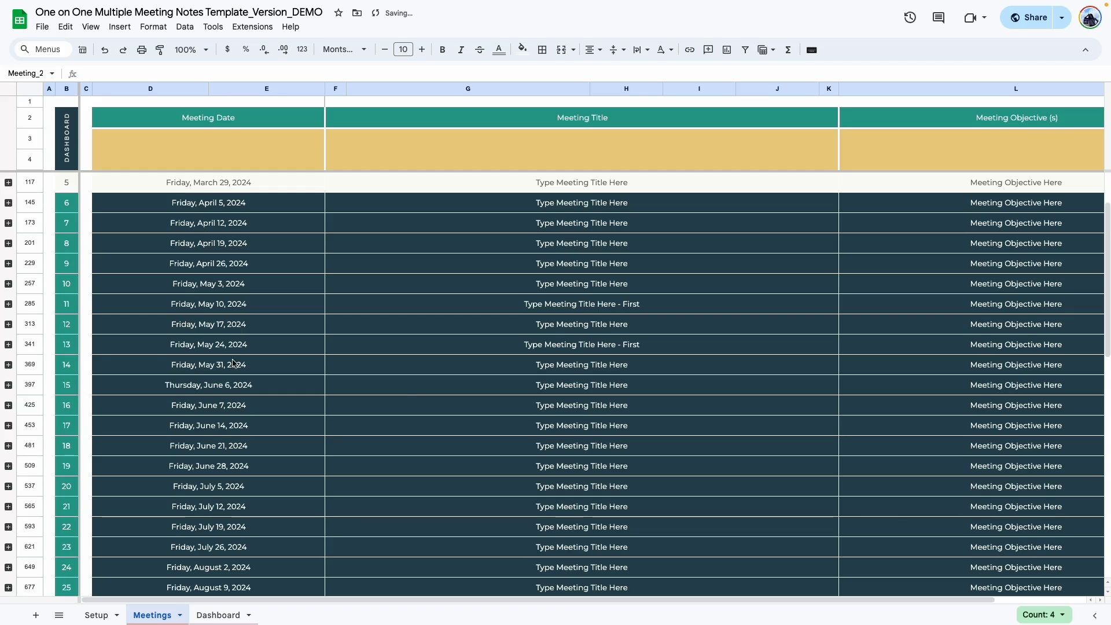
pyautogui.click(351, 379)
pyautogui.scroll(2, 344, 357)
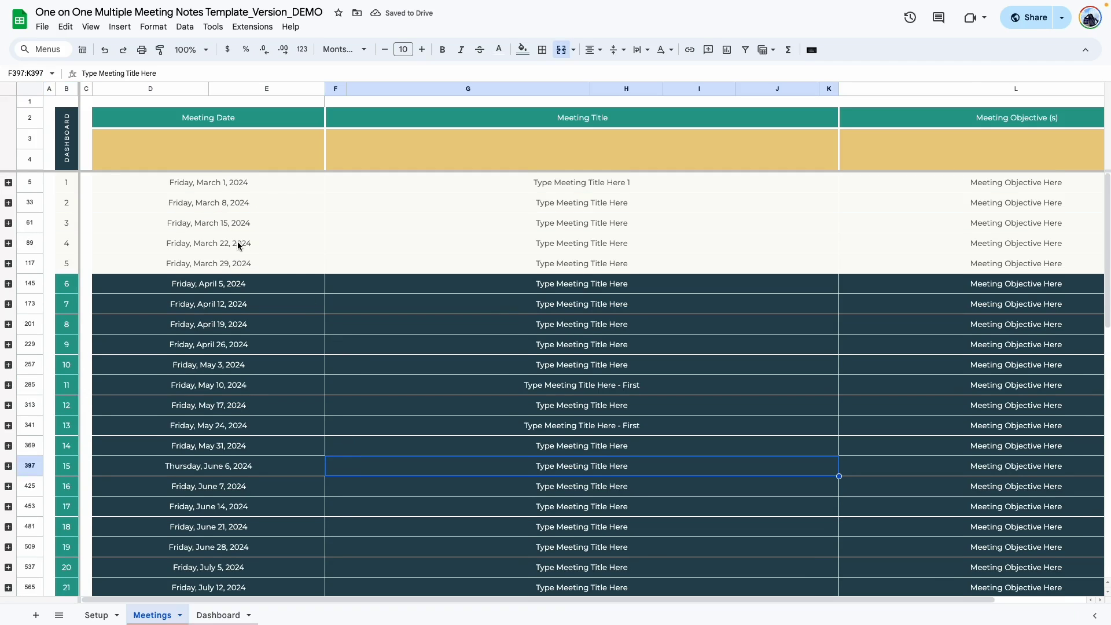
# Go to the Dashboard sheet and examine the selected meeting date with its linked title and objective cells.
pyautogui.hotkey('ctrl', 'shift', 'pagedown')
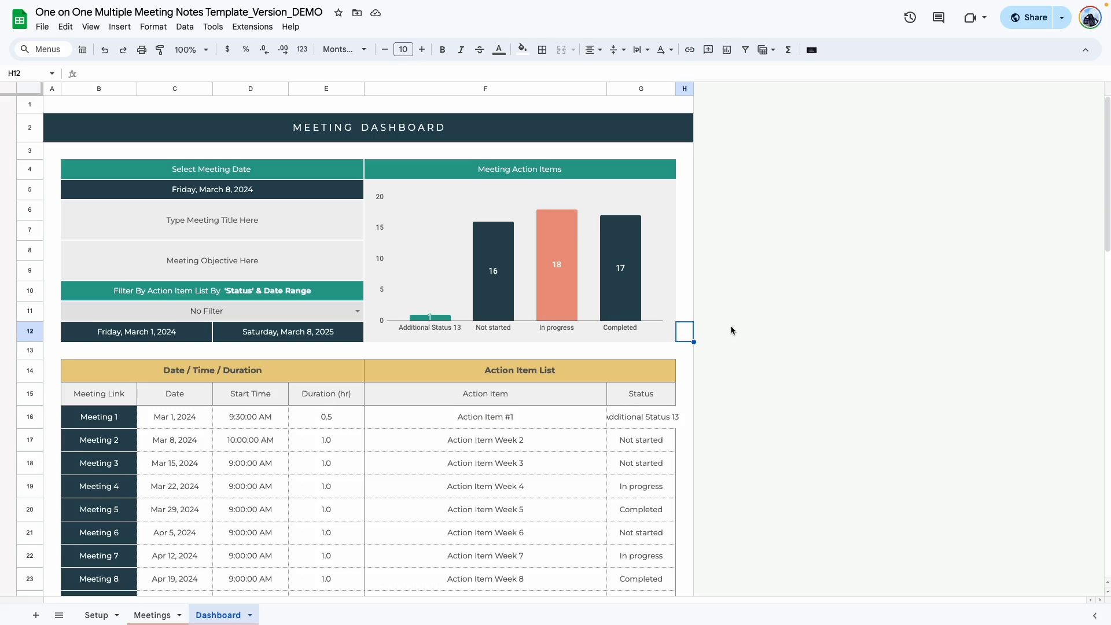
pyautogui.click(206, 262)
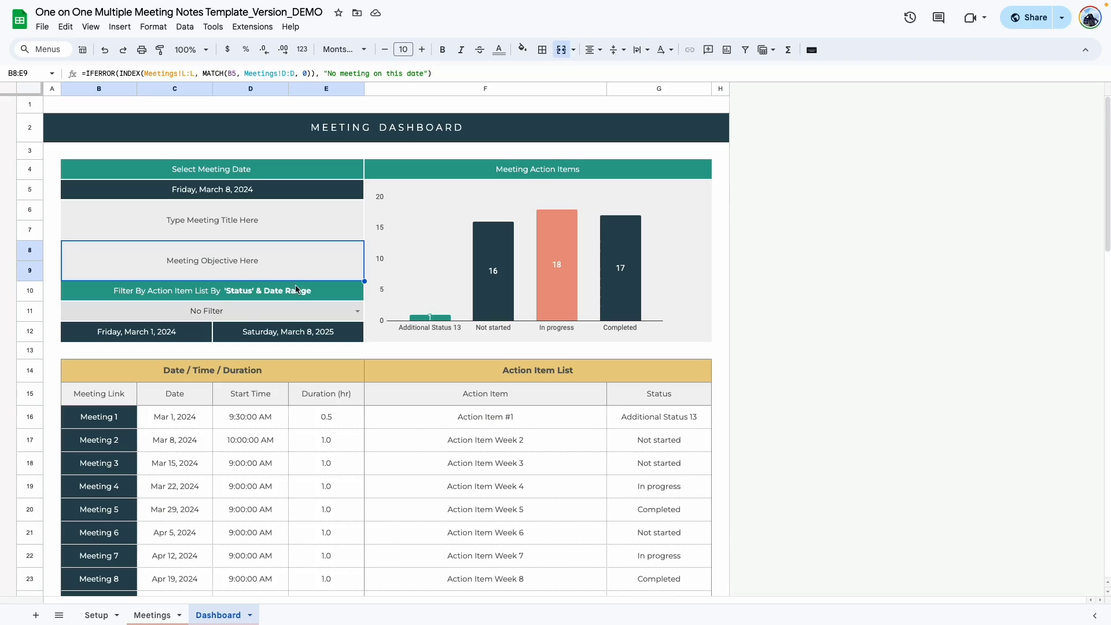
pyautogui.hotkey('ctrl', 'z')
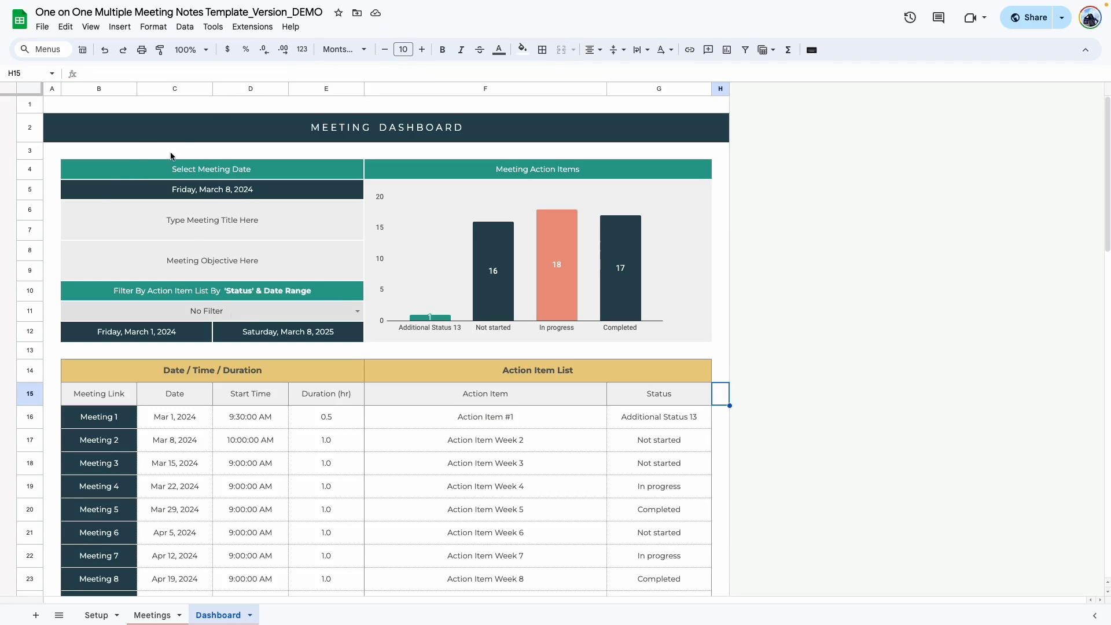
pyautogui.click(193, 197)
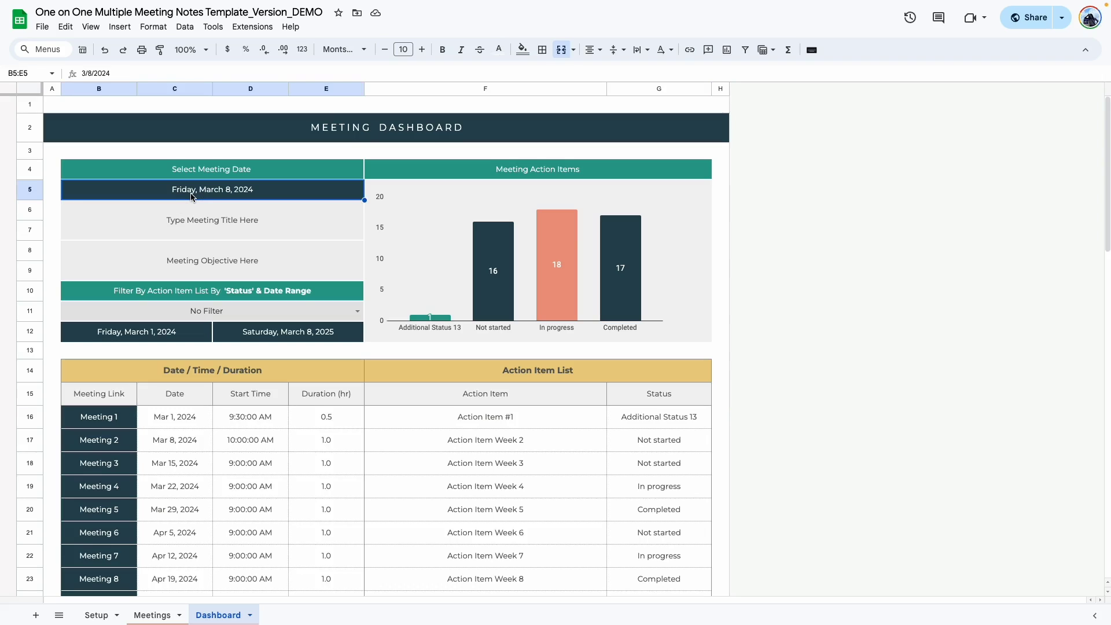
pyautogui.click(233, 228)
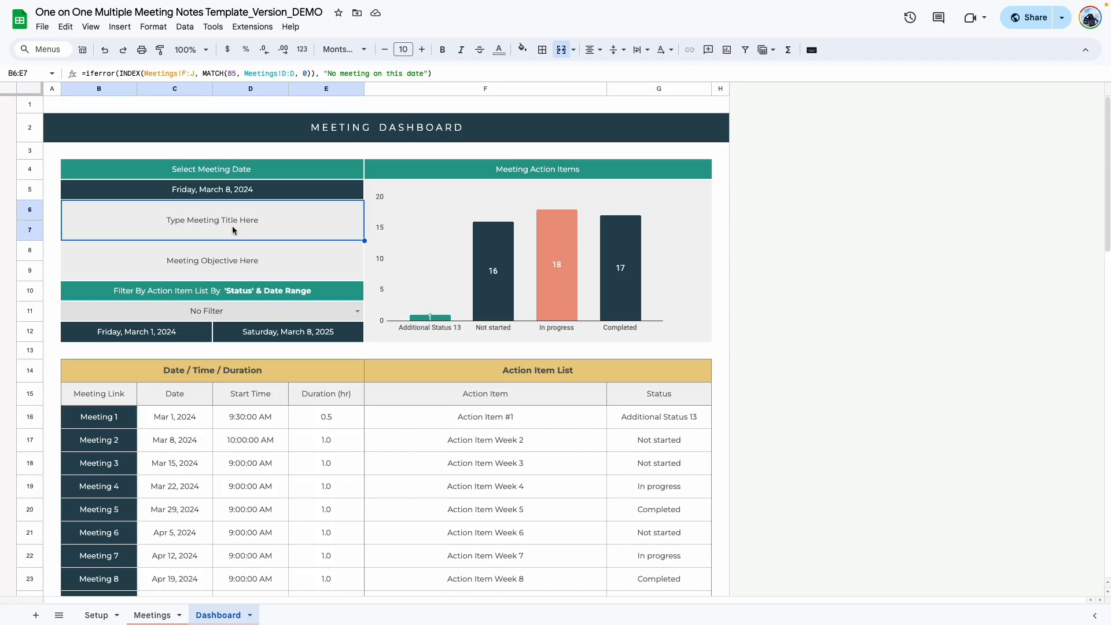
pyautogui.click(239, 192)
pyautogui.click(263, 272)
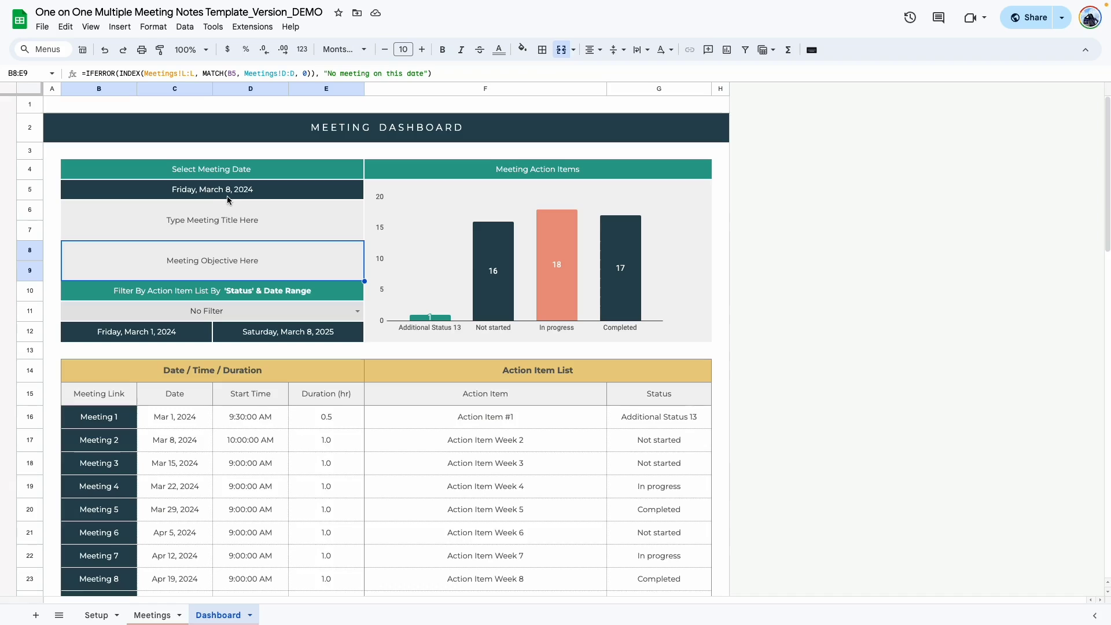
# Filter the dashboard's action item list by the status Not started, and by In progress instead.
pyautogui.click(312, 310)
pyautogui.click(304, 364)
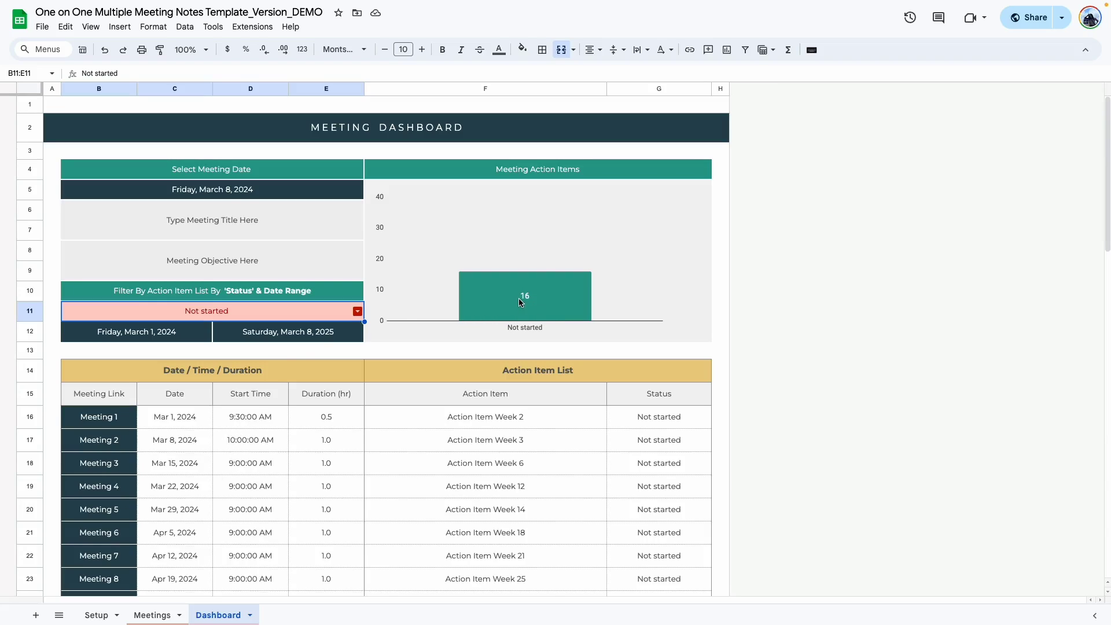
pyautogui.click(357, 311)
pyautogui.click(232, 361)
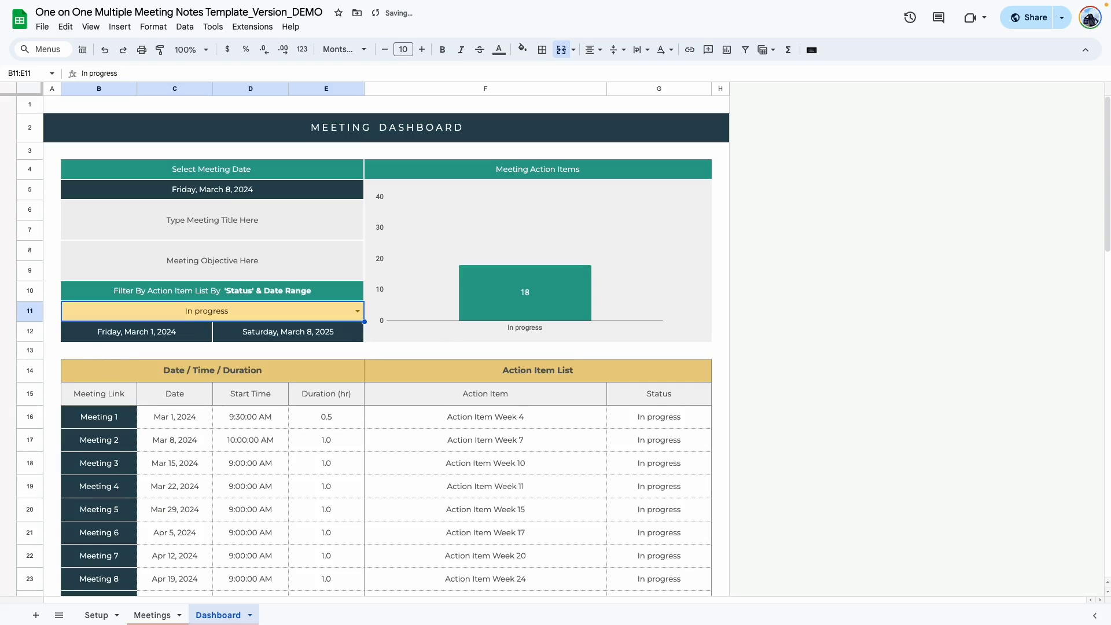
# Filter the dashboard's action item list by the status Completed, and reset the status filter to No Filter.
pyautogui.click(357, 311)
pyautogui.click(231, 376)
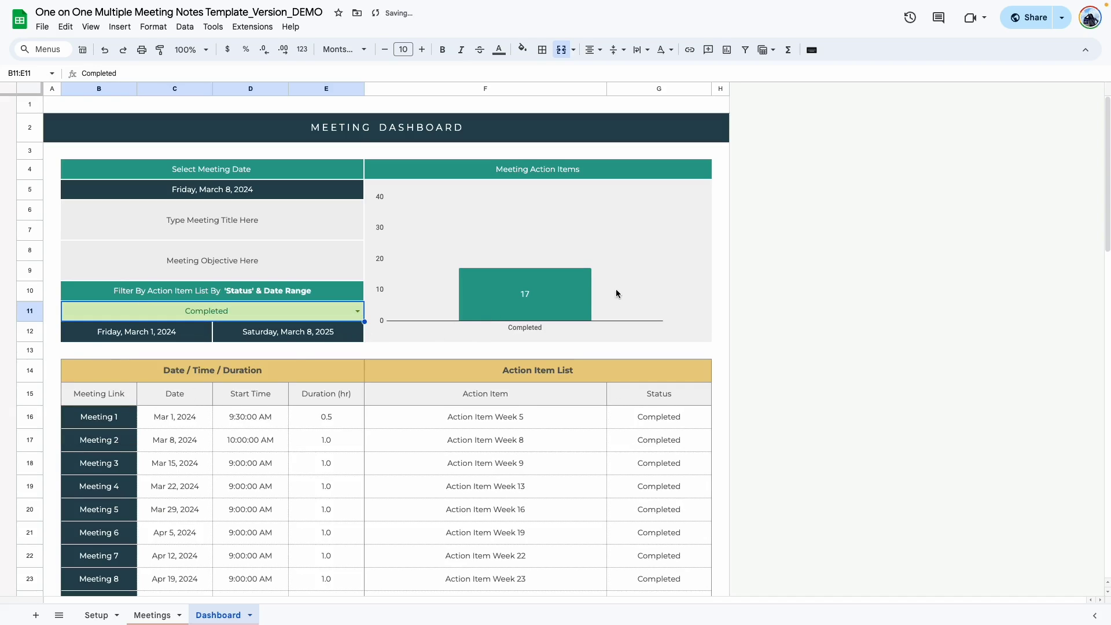
pyautogui.click(358, 311)
pyautogui.click(130, 330)
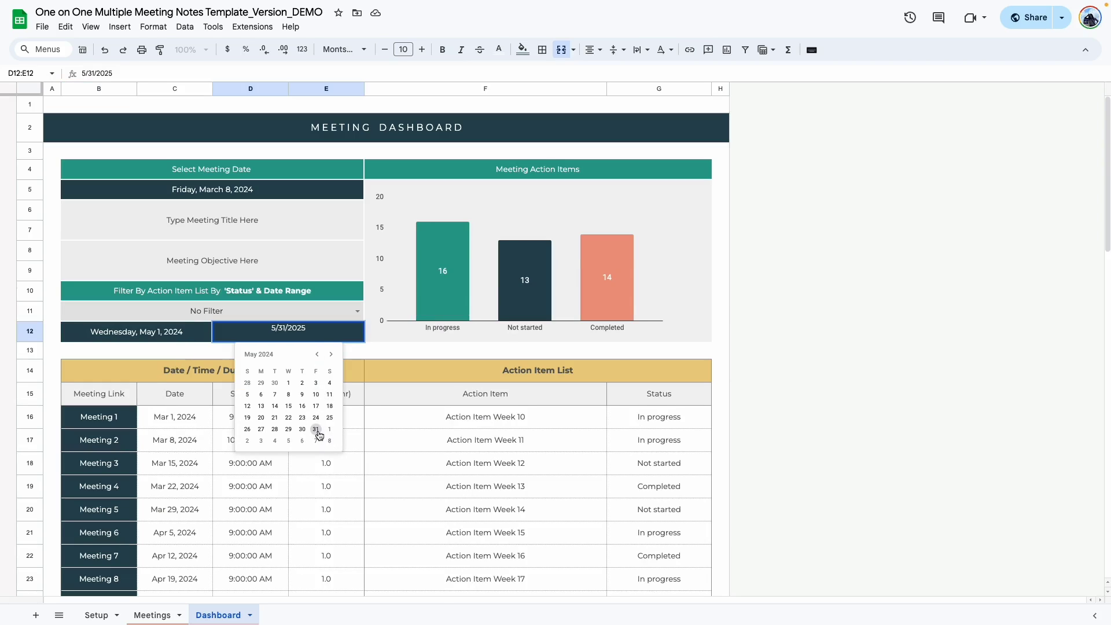
# Set the end date of the dashboard's date range filter to May 31, 2024.
pyautogui.click(320, 438)
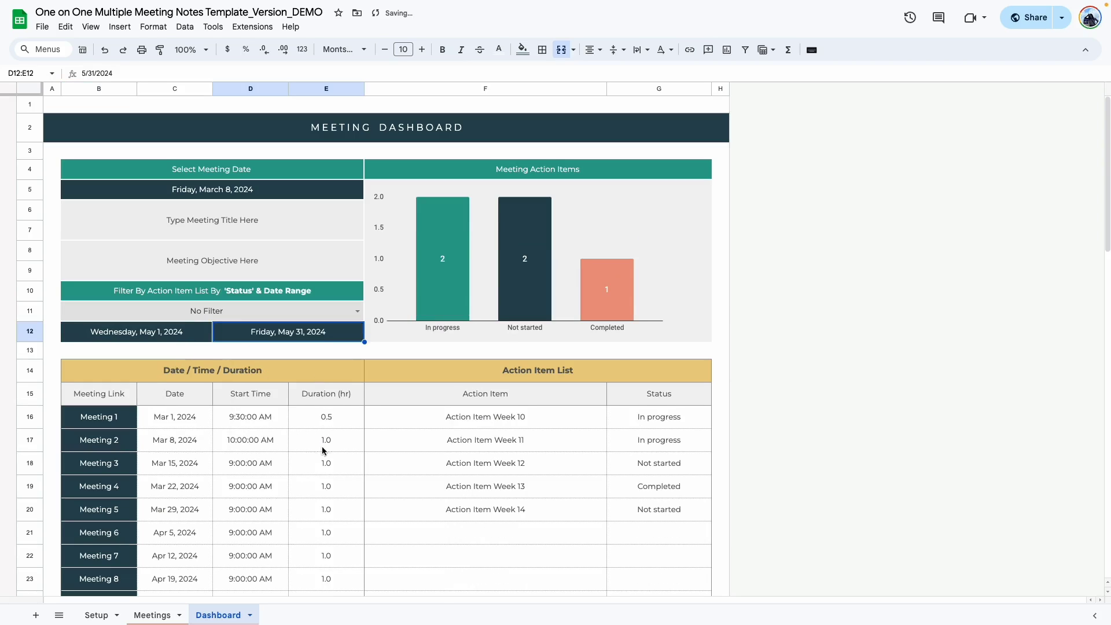
pyautogui.click(321, 461)
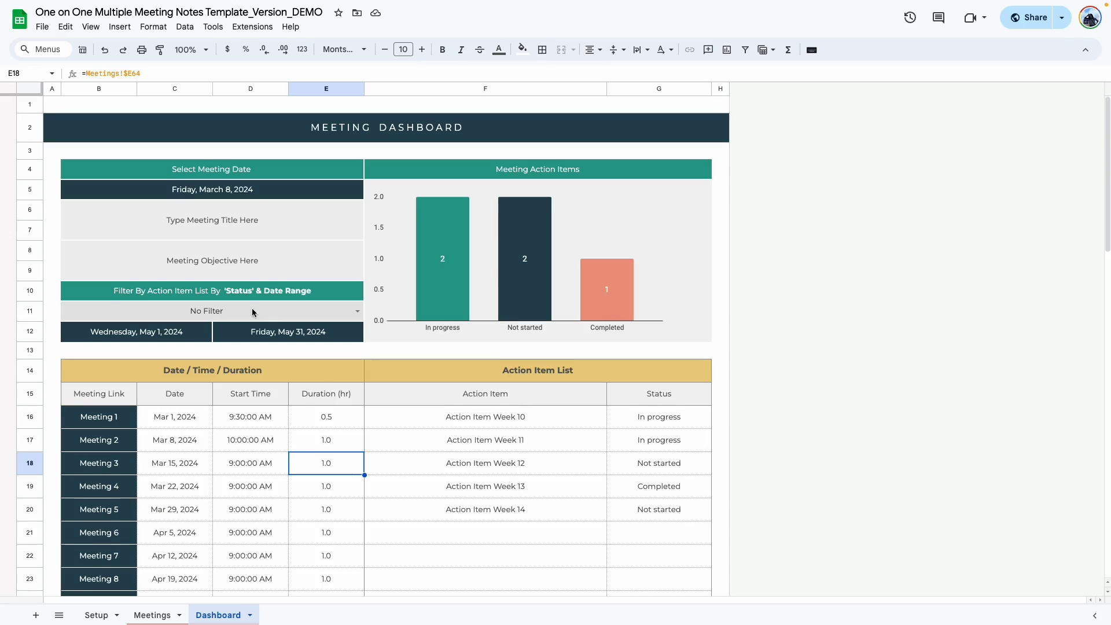
# Examine the action items and their statuses listed on the dashboard for the chosen date range.
pyautogui.press('Right')
pyautogui.press('Down')
pyautogui.press('Down')
pyautogui.press('Down')
pyautogui.scroll(-1, 615, 297)
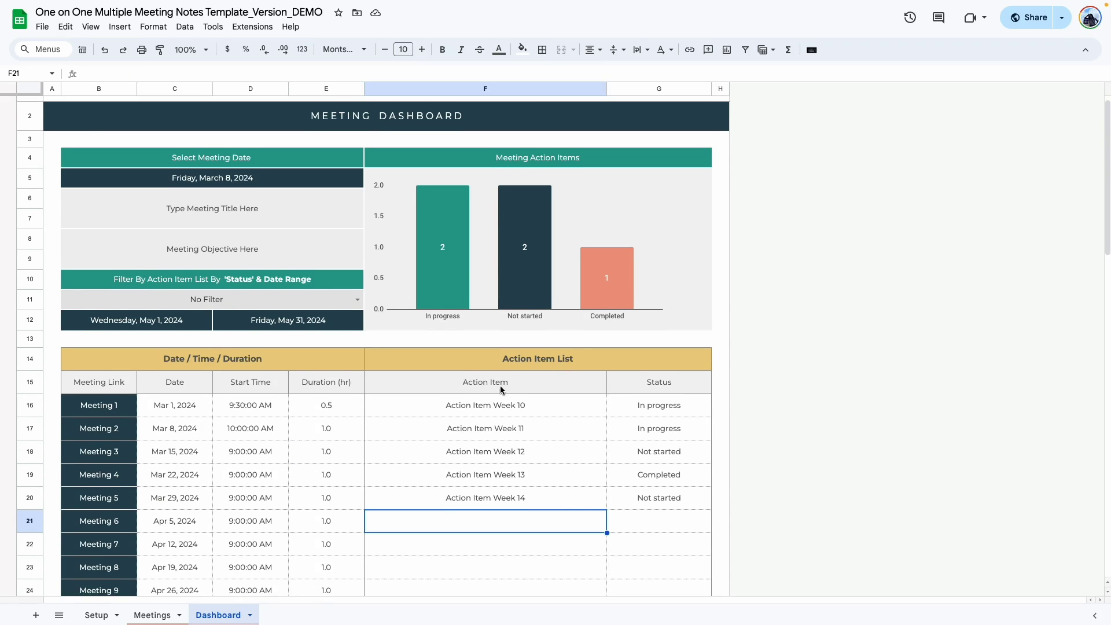
pyautogui.click(524, 412)
pyautogui.click(527, 435)
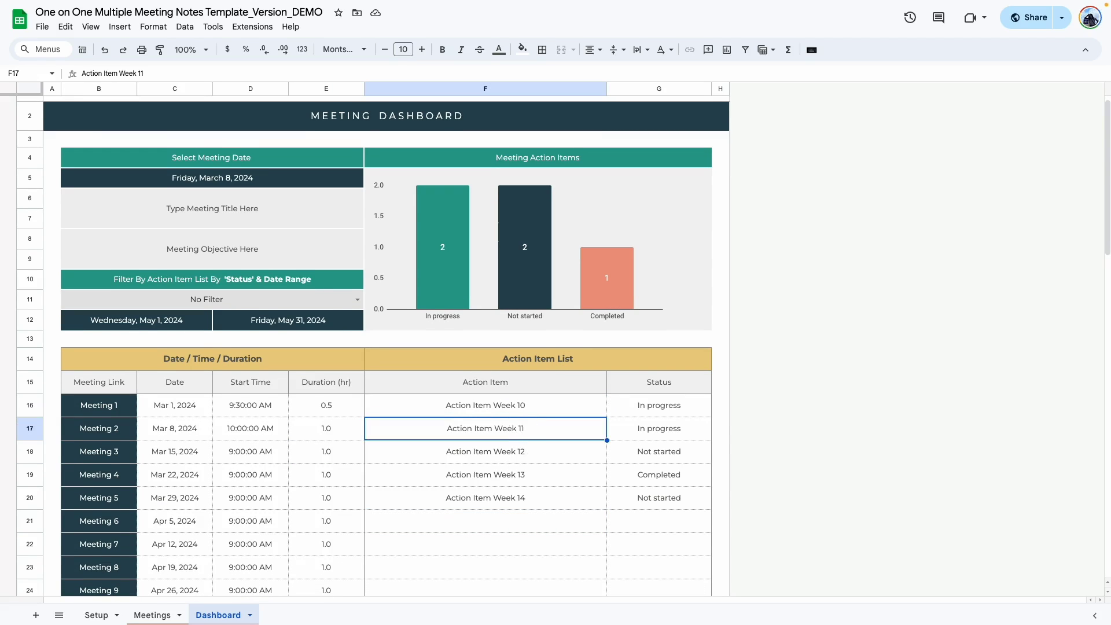
pyautogui.click(527, 458)
pyautogui.click(531, 478)
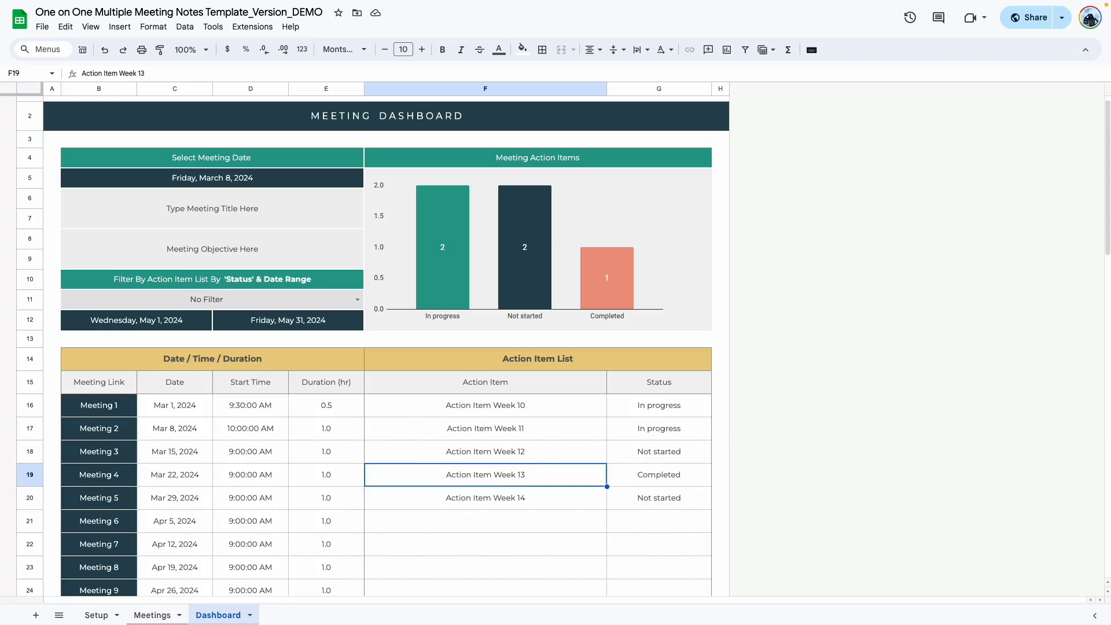
pyautogui.click(544, 408)
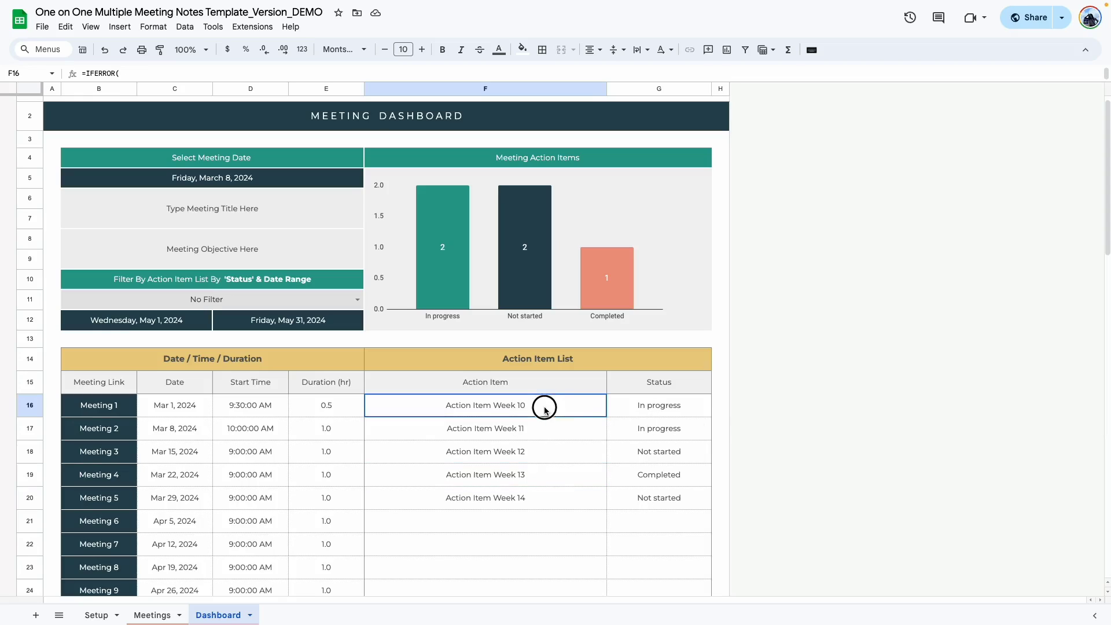
pyautogui.moveTo(545, 408); pyautogui.dragTo(660, 436)
pyautogui.click(659, 451)
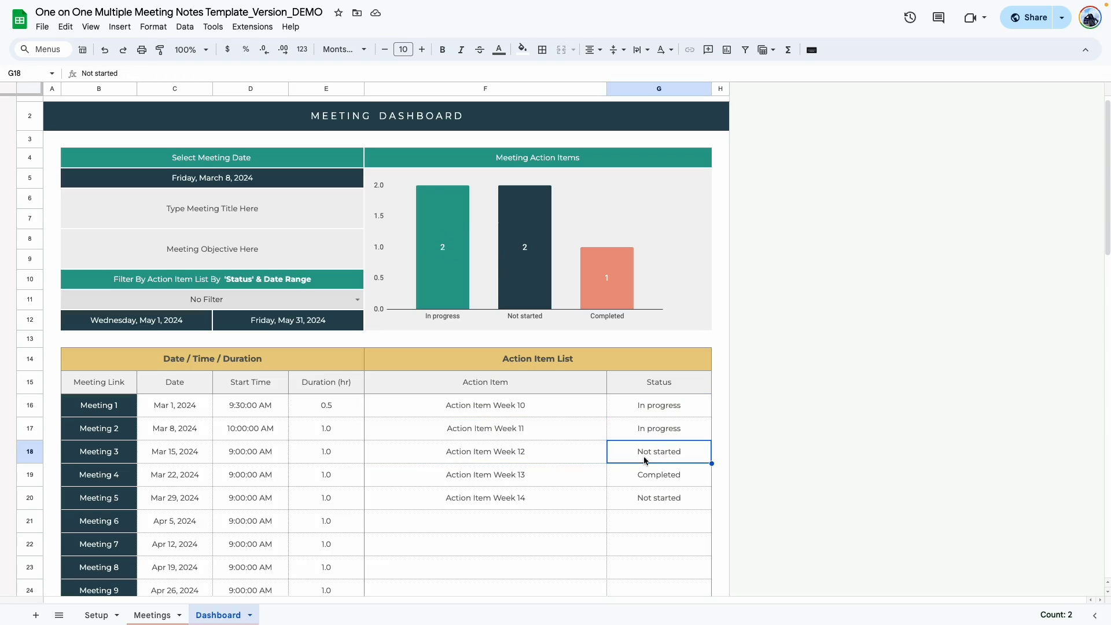
pyautogui.click(571, 458)
pyautogui.click(546, 500)
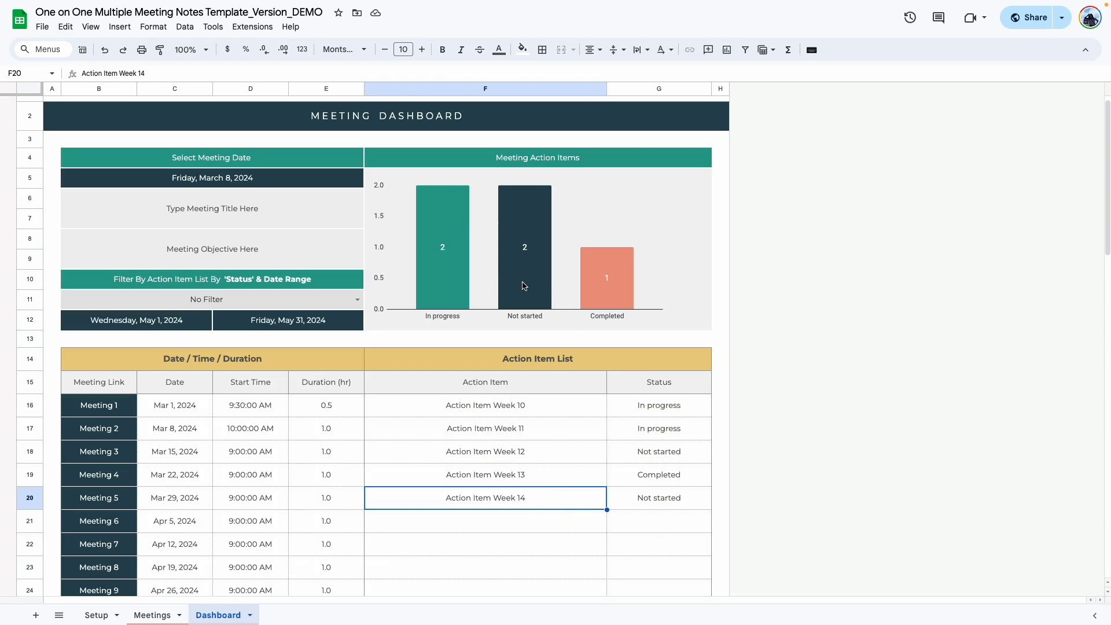
pyautogui.moveTo(526, 474); pyautogui.dragTo(660, 478)
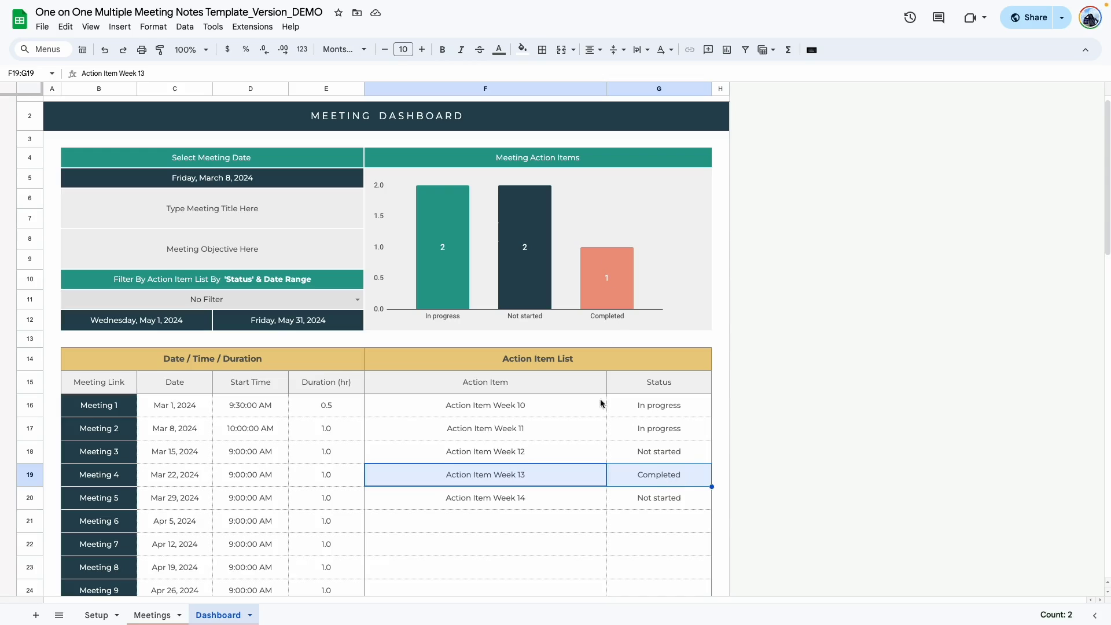
pyautogui.click(489, 541)
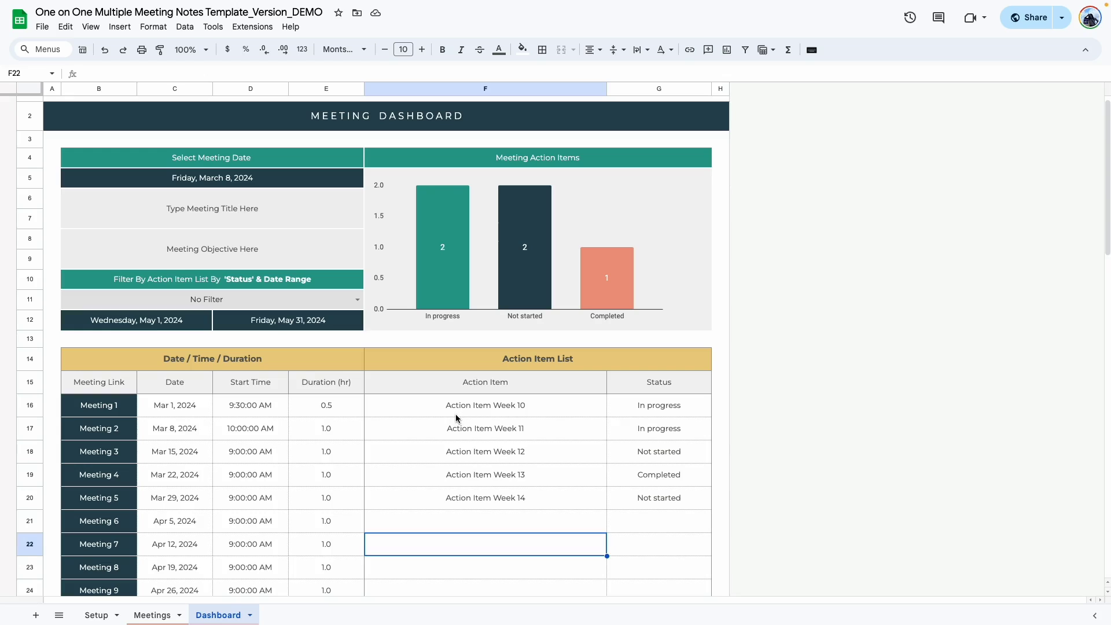
pyautogui.scroll(-2, 456, 418)
pyautogui.scroll(2, 457, 418)
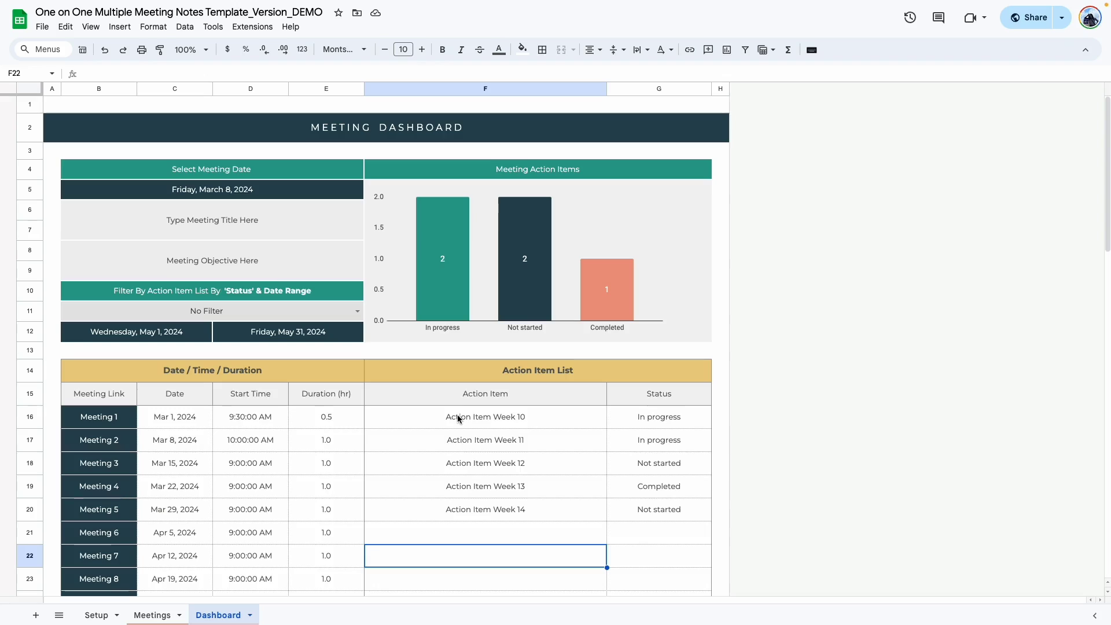
# Follow the dashboard's Meeting 1 link to its row on the Meetings sheet, and return to the Dashboard sheet.
pyautogui.scroll(-3, 457, 417)
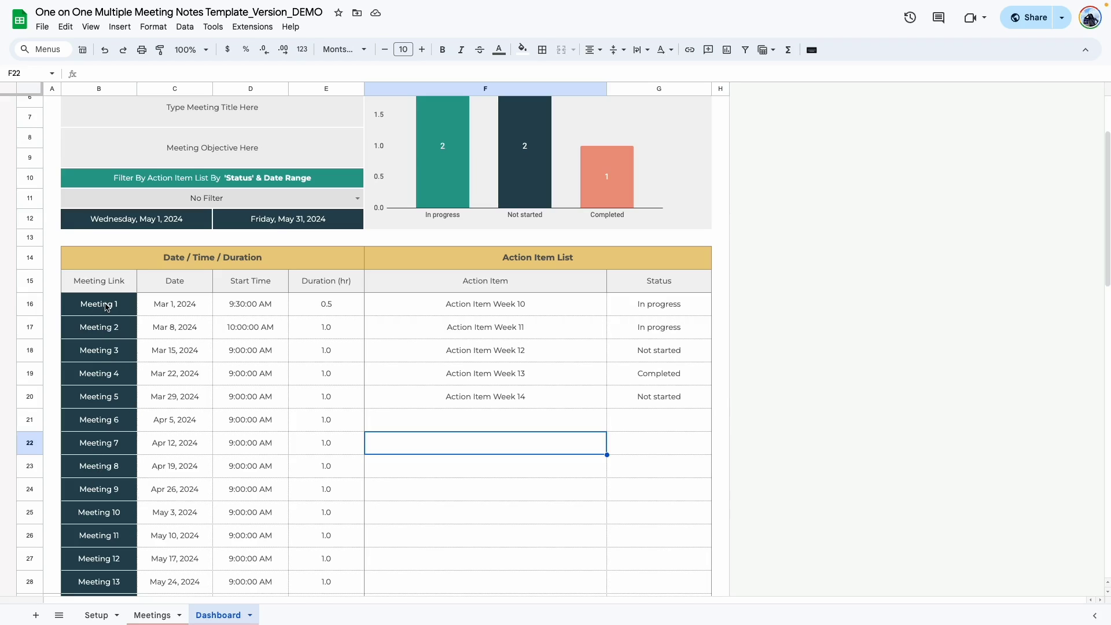
pyautogui.moveTo(110, 314)
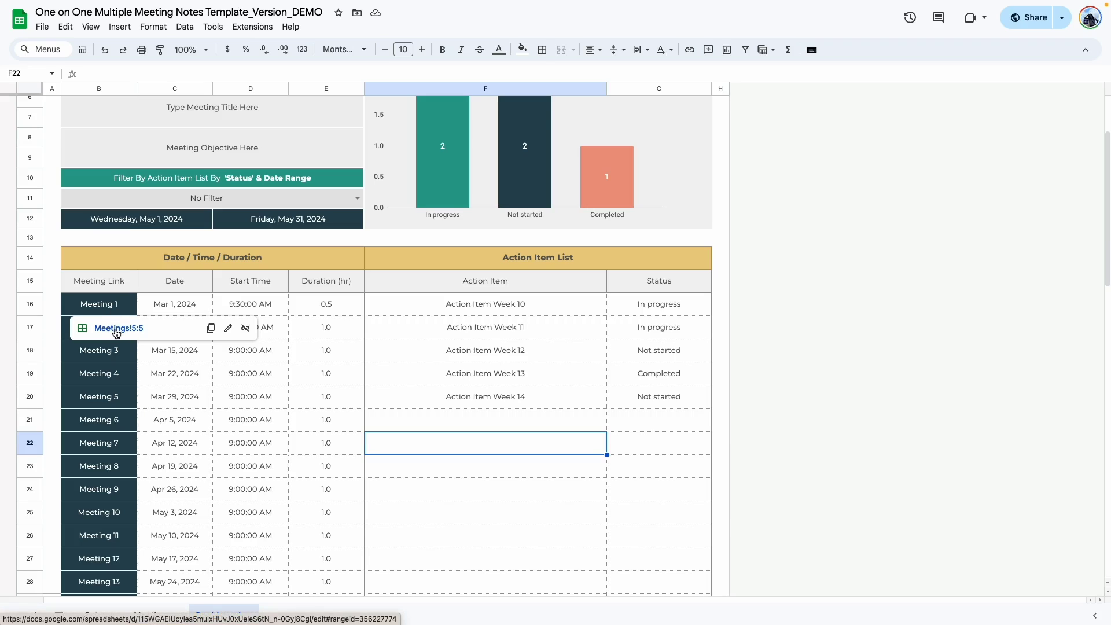
pyautogui.click(116, 329)
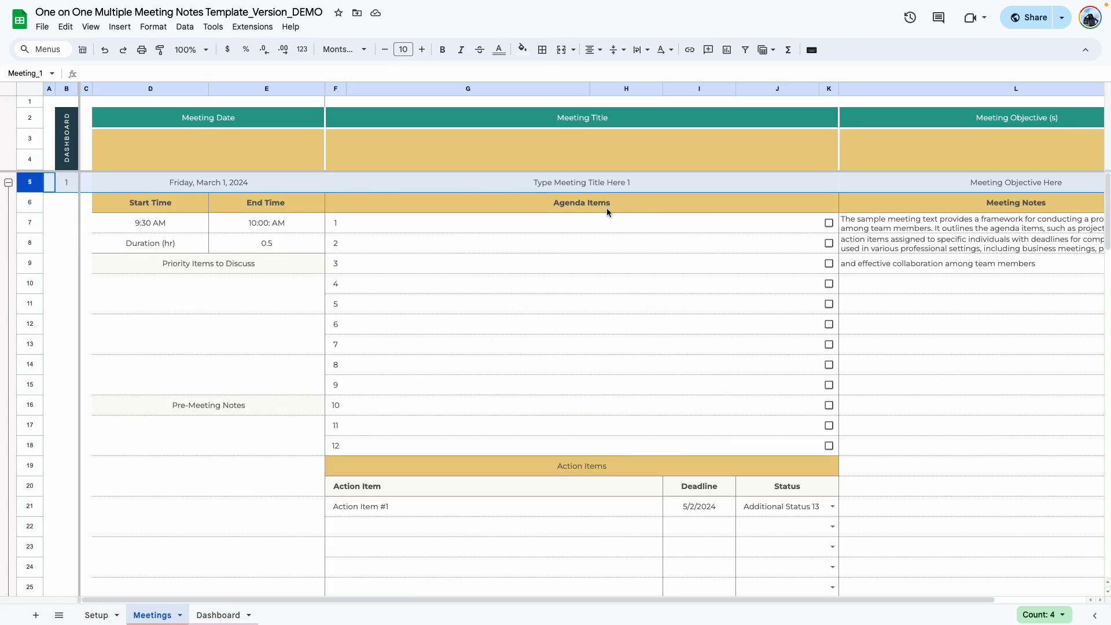
pyautogui.click(226, 617)
# Follow the Meeting 31 link to its row on the Meetings sheet, and return through that sheet's Dashboard link.
pyautogui.scroll(-10, 165, 418)
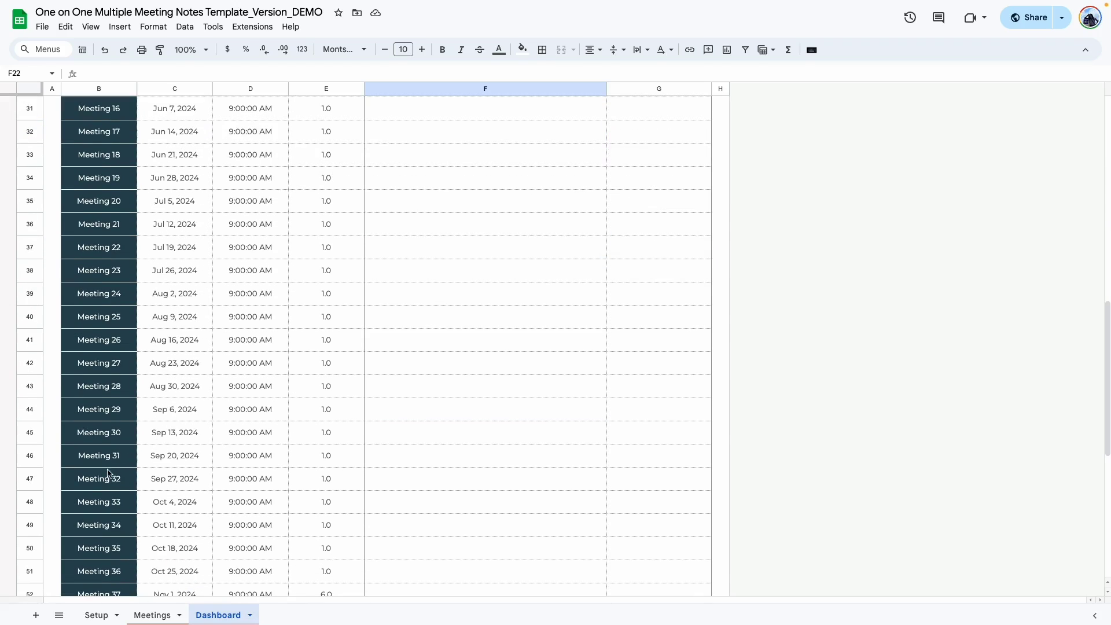
pyautogui.click(114, 465)
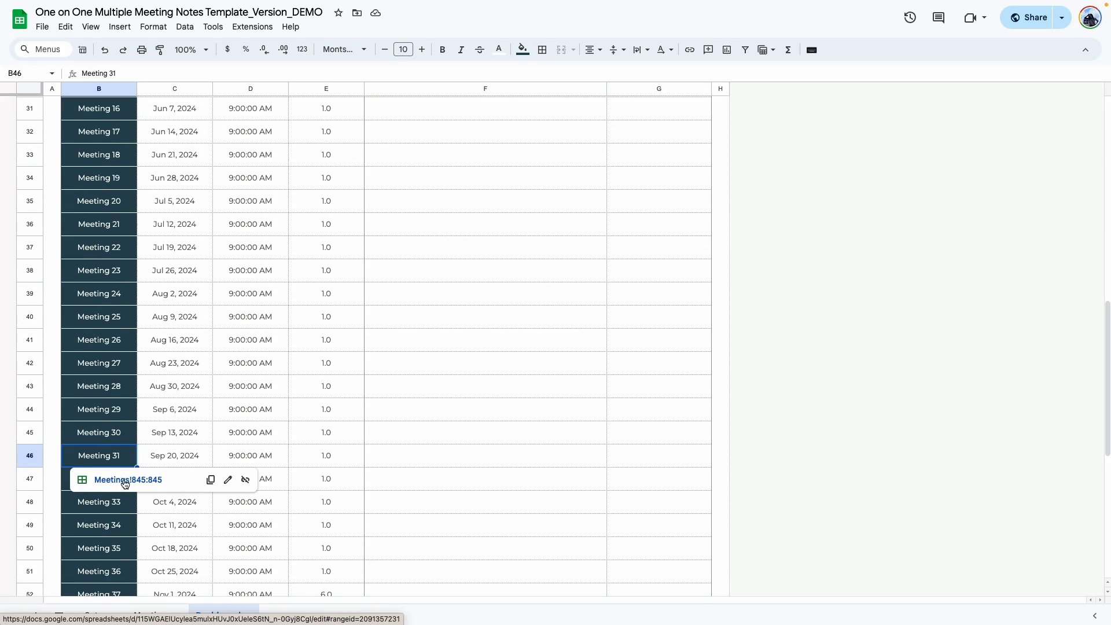
pyautogui.click(125, 481)
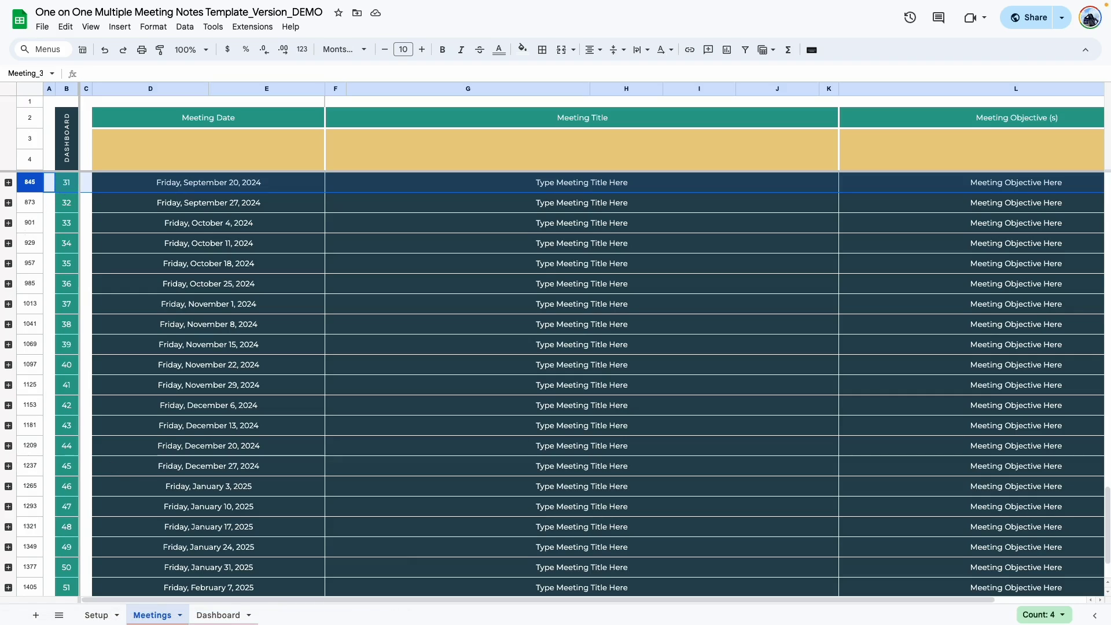
pyautogui.moveTo(66, 150)
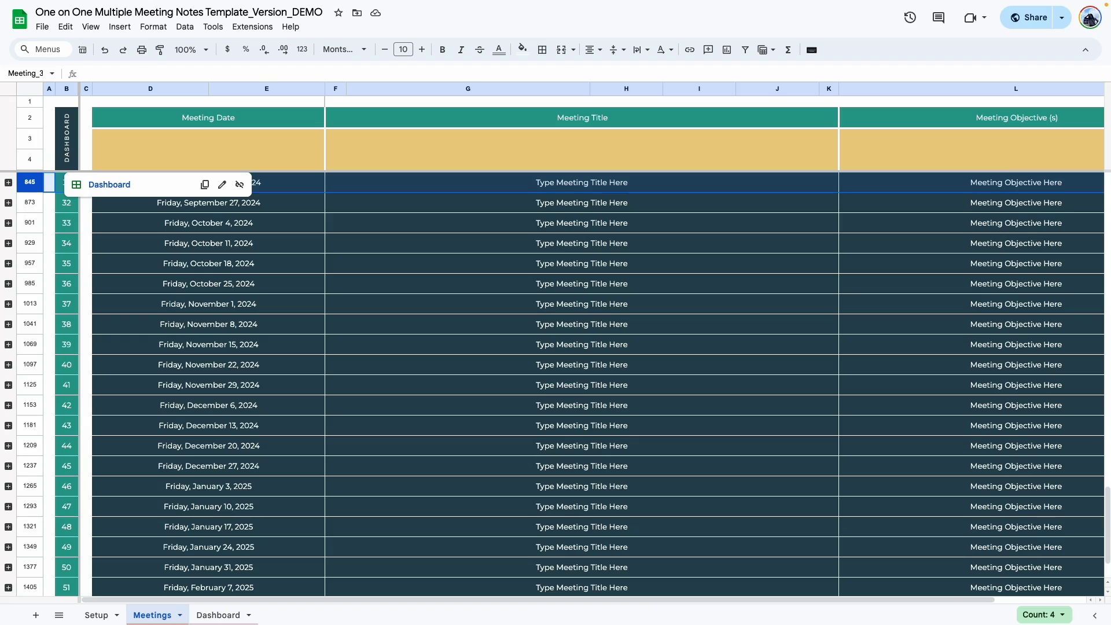
pyautogui.click(66, 151)
pyautogui.click(106, 184)
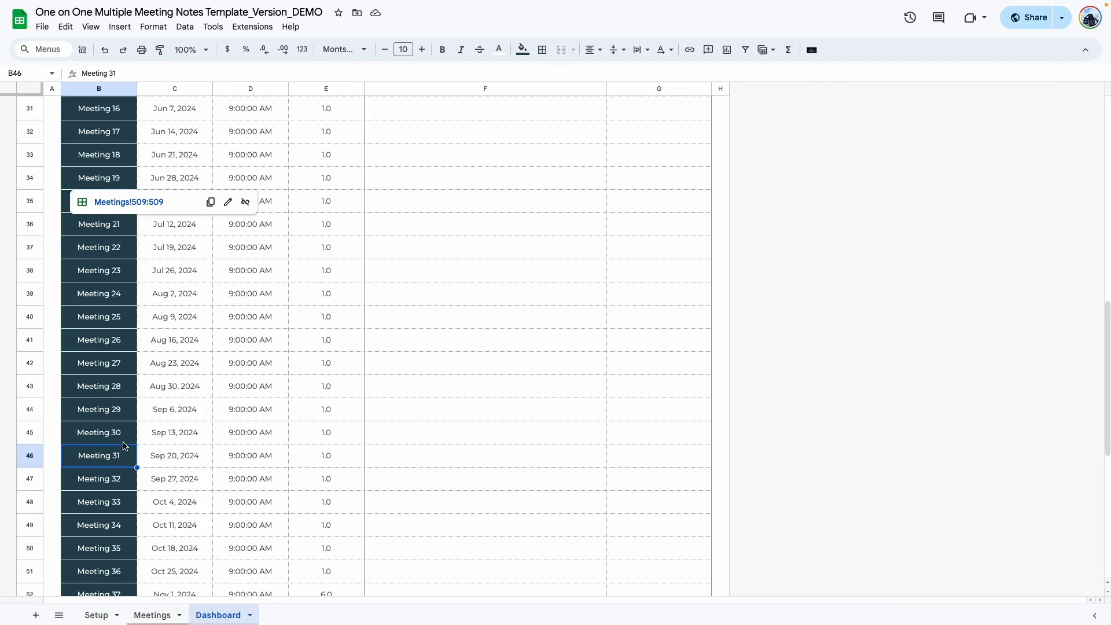
# Examine the date, start time and duration cells beside the Meeting 1 link in the dashboard's meeting list.
pyautogui.scroll(10, 230, 348)
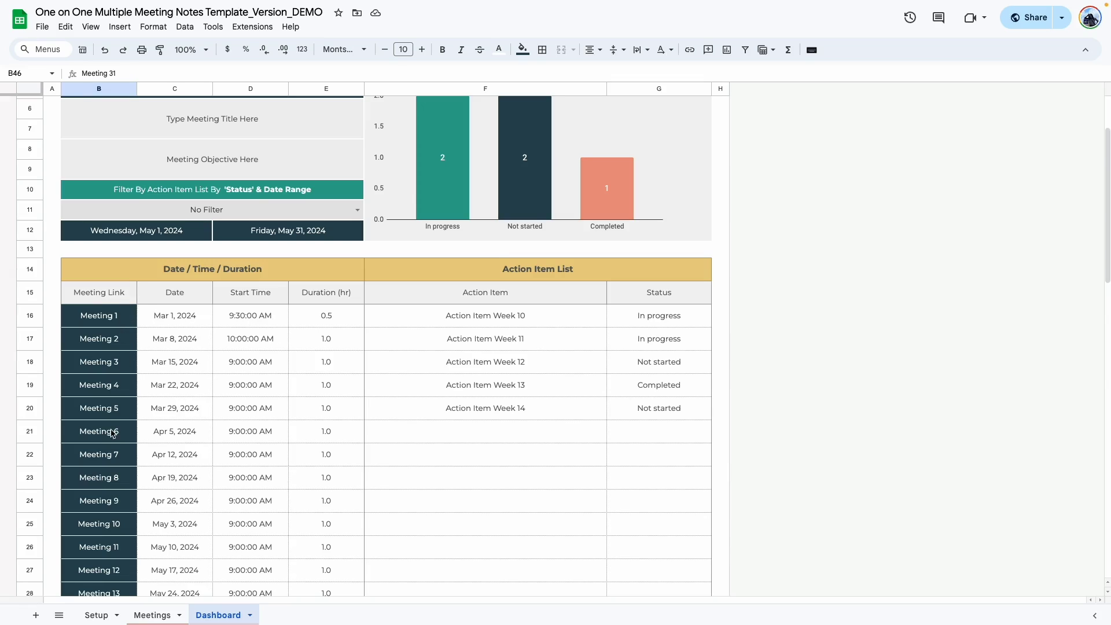
pyautogui.moveTo(113, 431)
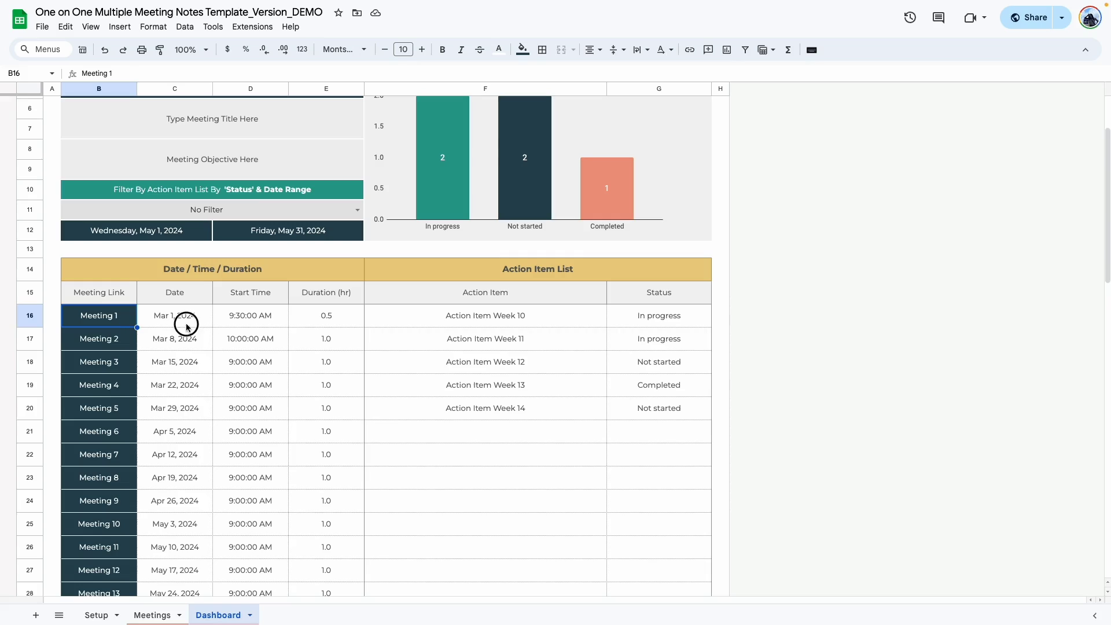
pyautogui.click(187, 325)
pyautogui.click(255, 326)
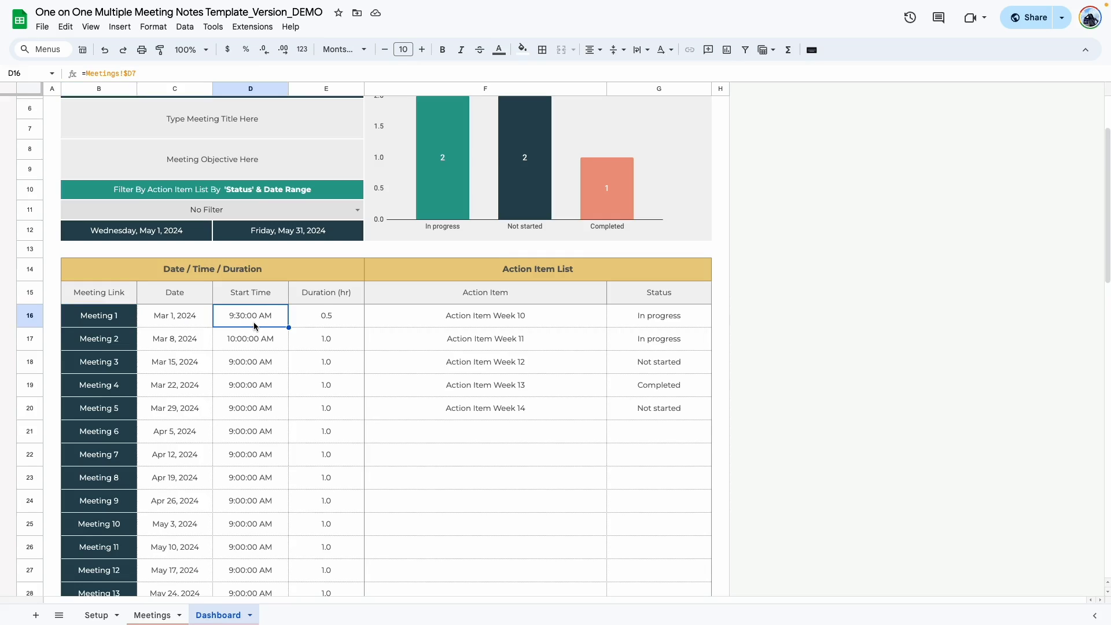
pyautogui.click(338, 320)
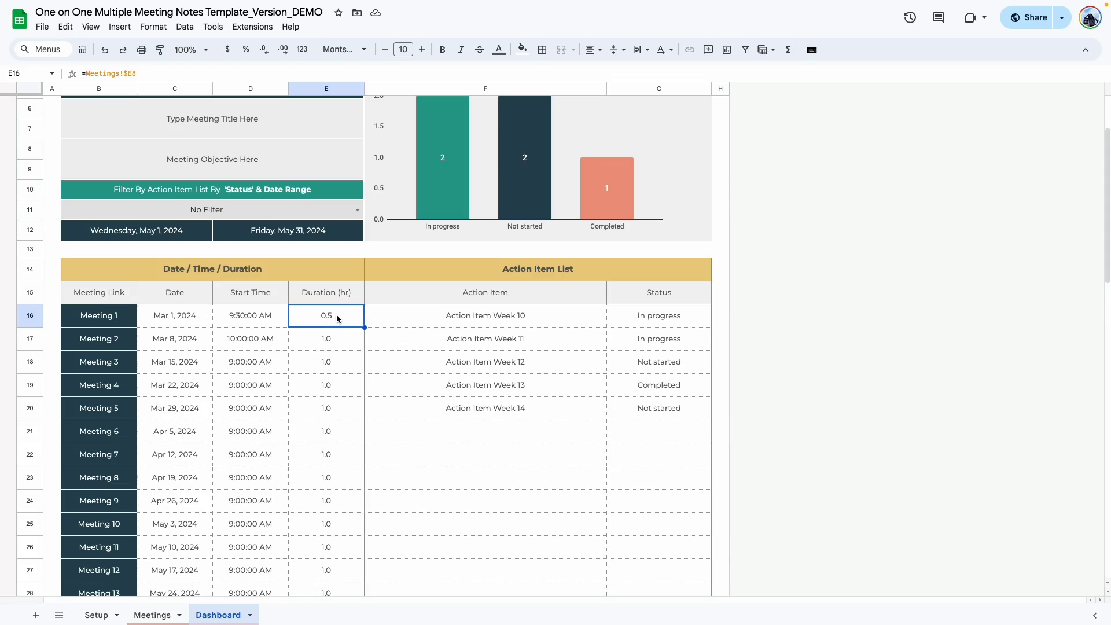
pyautogui.scroll(3, 335, 314)
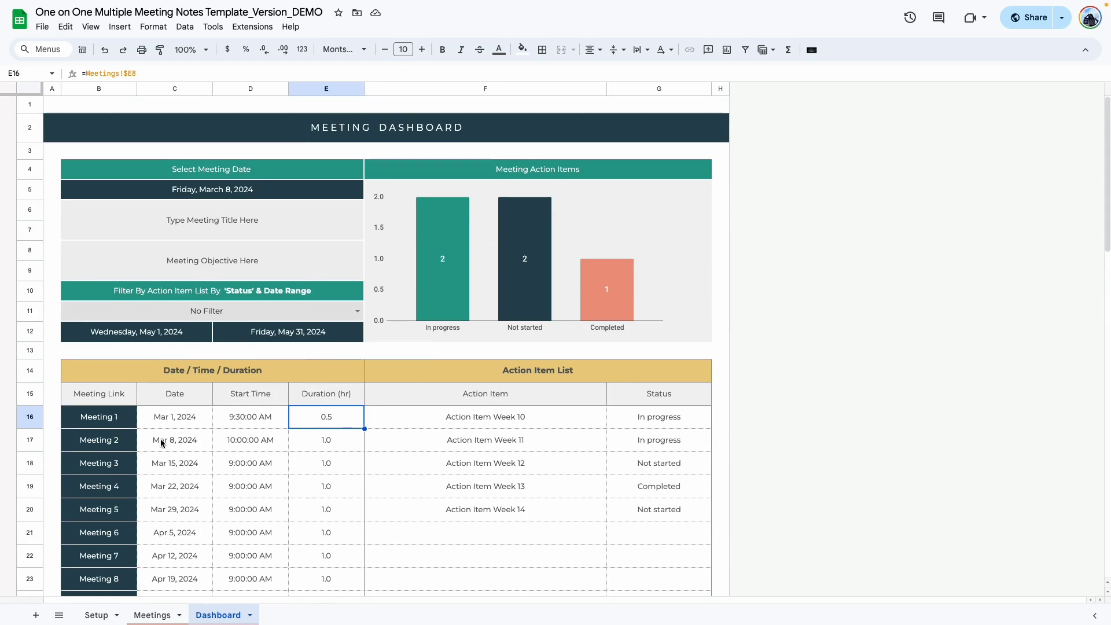
pyautogui.click(193, 529)
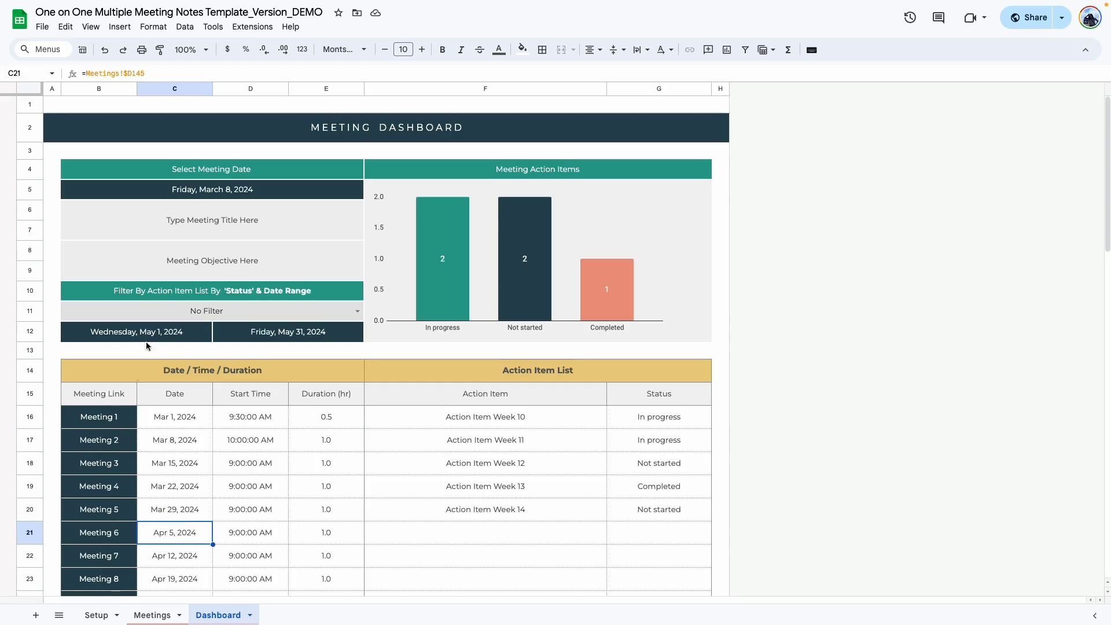
pyautogui.click(199, 422)
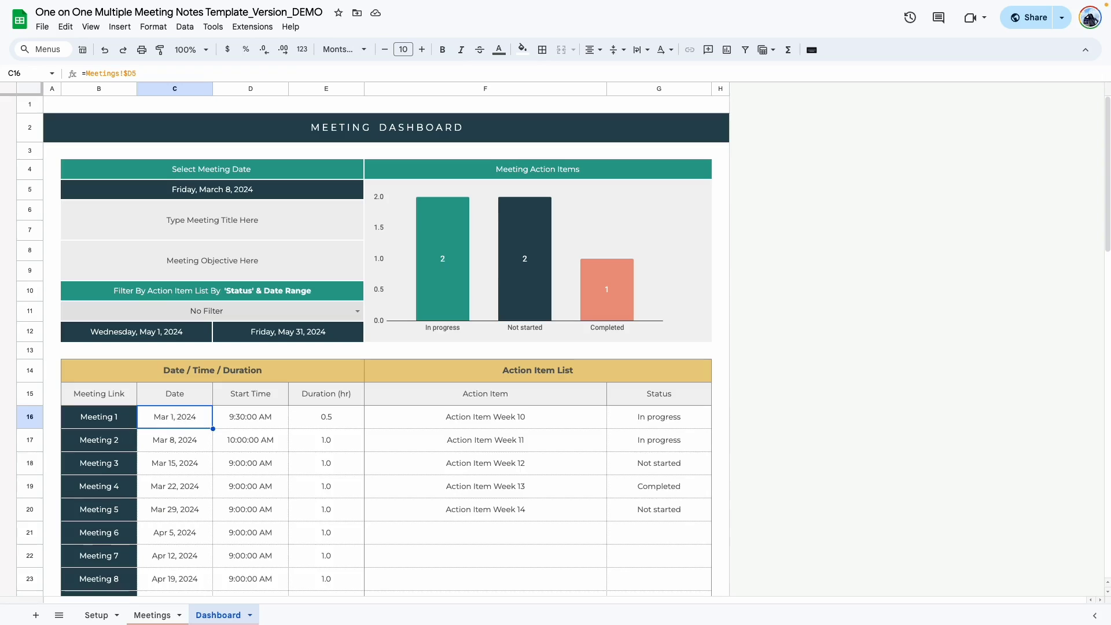
# Set the dashboard's selected meeting date to March 1, 2024, and check the linked title and objective cells.
pyautogui.doubleClick(219, 195)
pyautogui.click(241, 241)
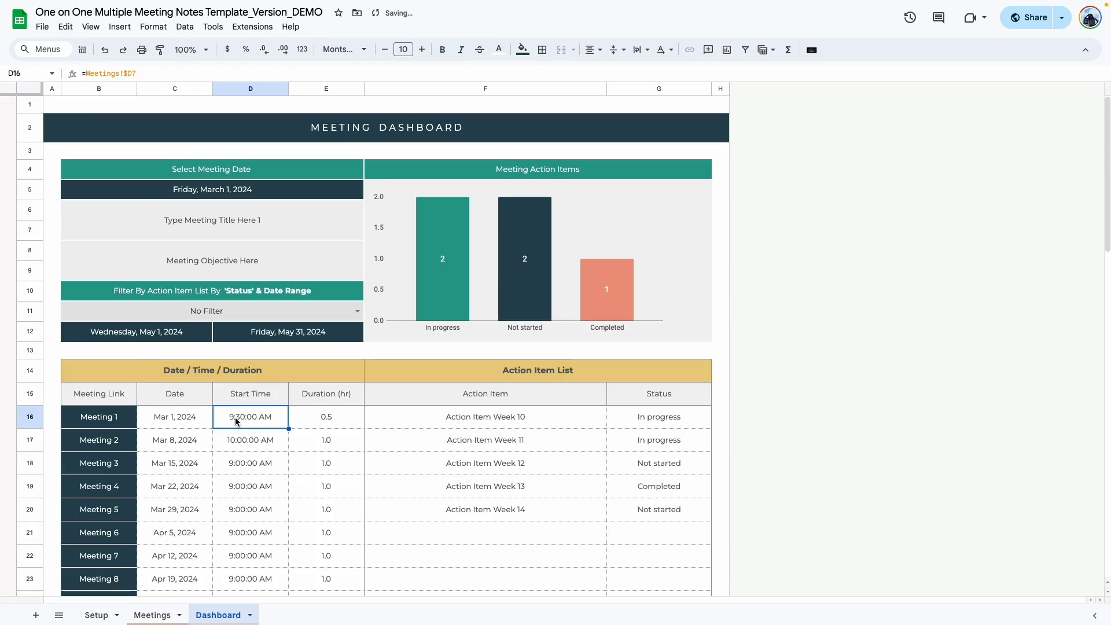
pyautogui.click(253, 223)
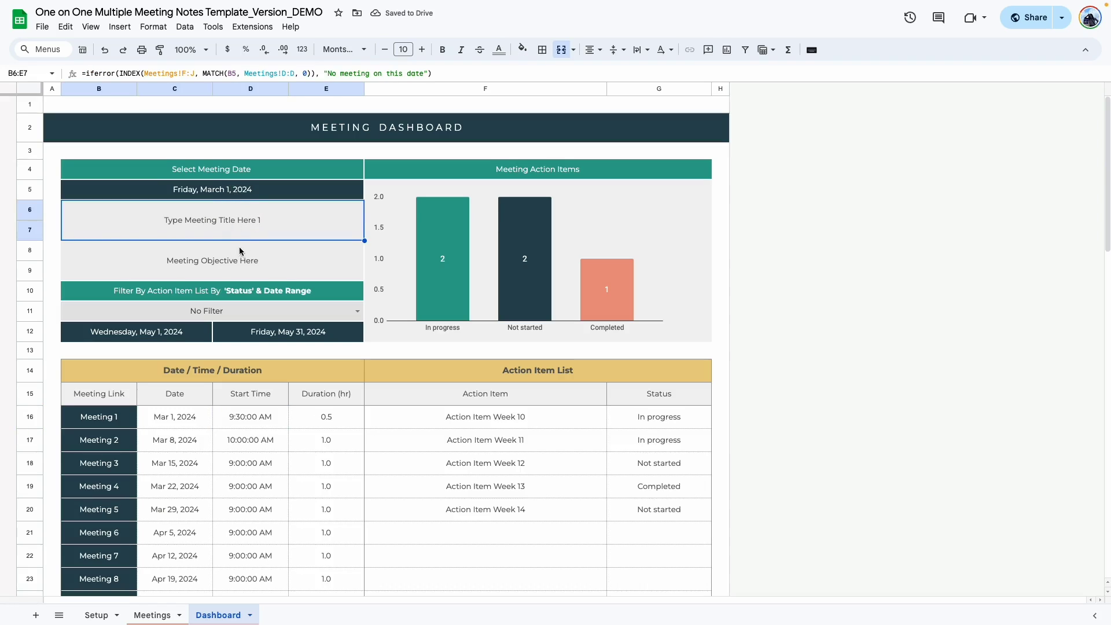
pyautogui.click(255, 260)
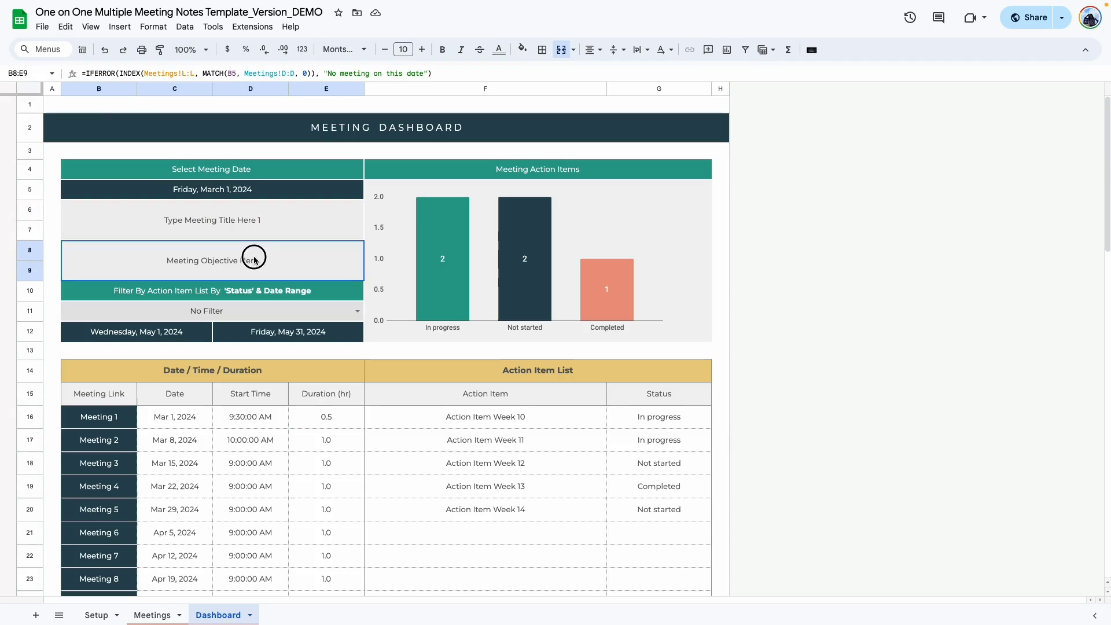
# Set both the start and end of the date range filter to March 1, 2024, and check the meeting title and objective cells.
pyautogui.doubleClick(174, 330)
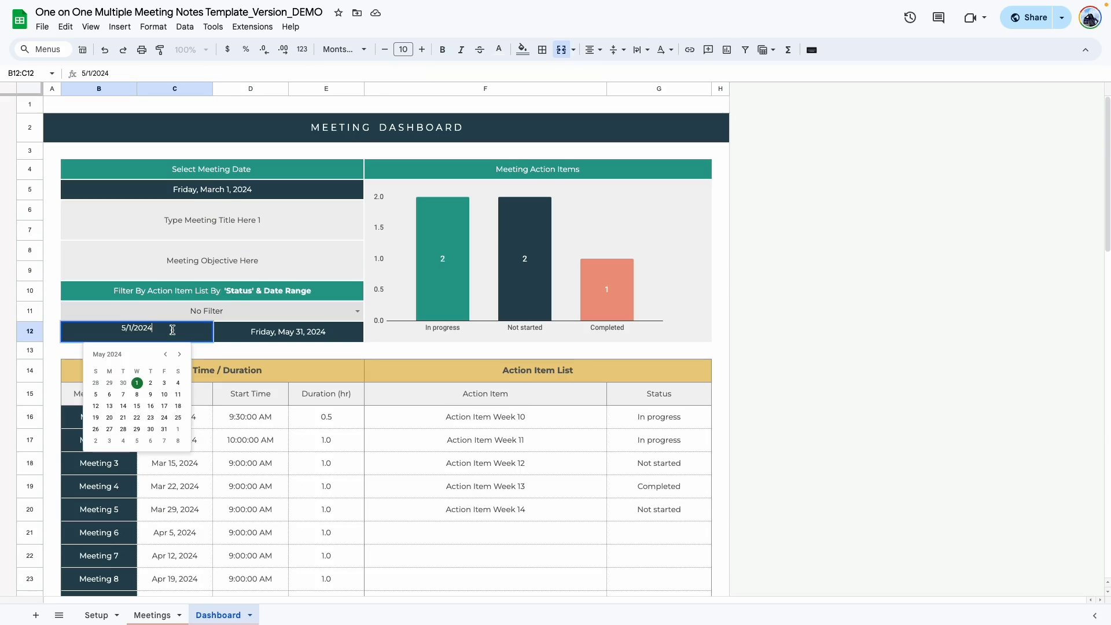
pyautogui.click(165, 355)
pyautogui.click(165, 354)
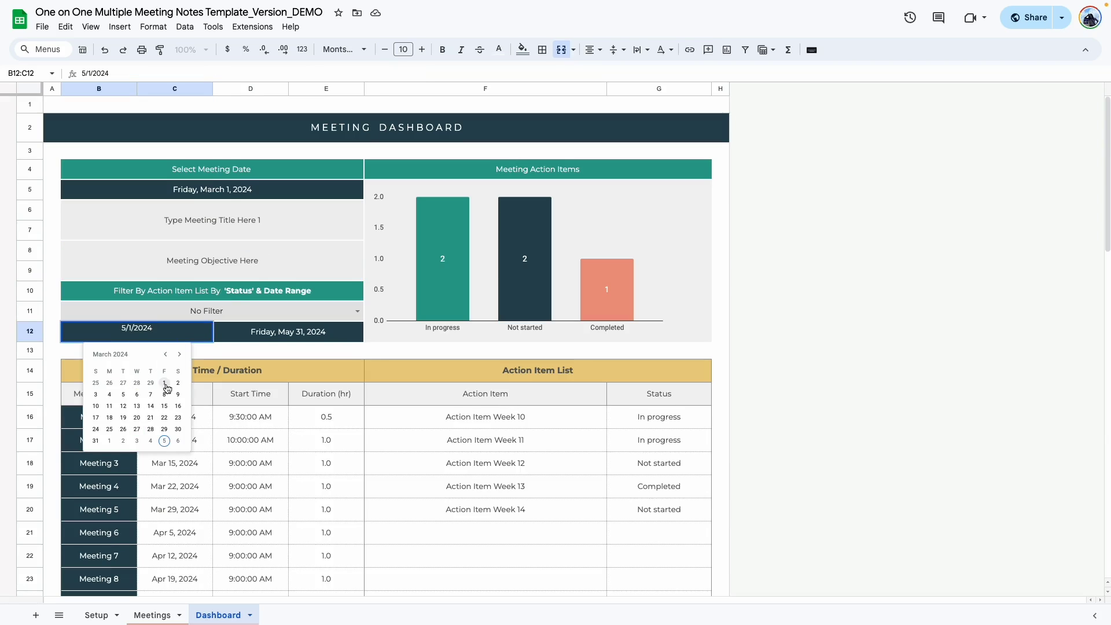
pyautogui.click(165, 382)
pyautogui.doubleClick(297, 335)
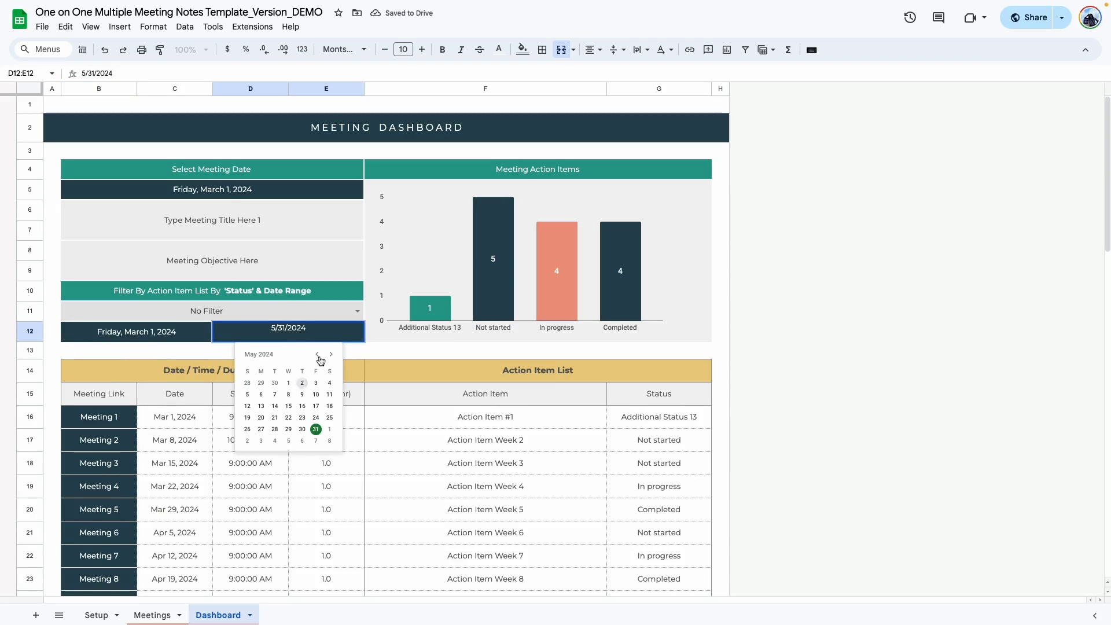
pyautogui.click(318, 354)
pyautogui.click(318, 354)
pyautogui.click(315, 382)
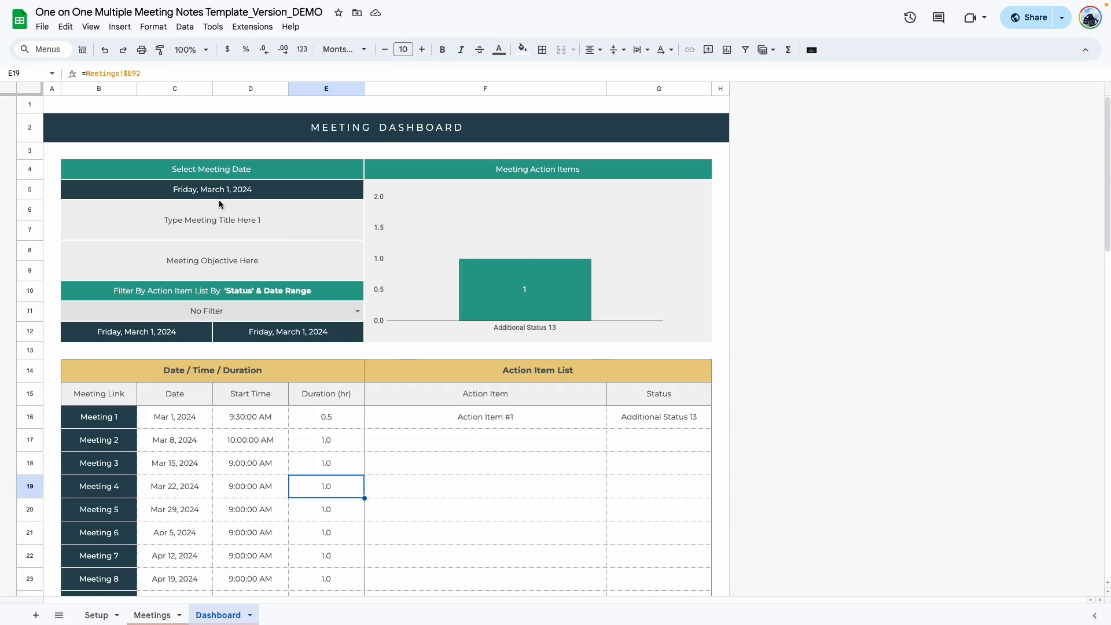
pyautogui.click(247, 225)
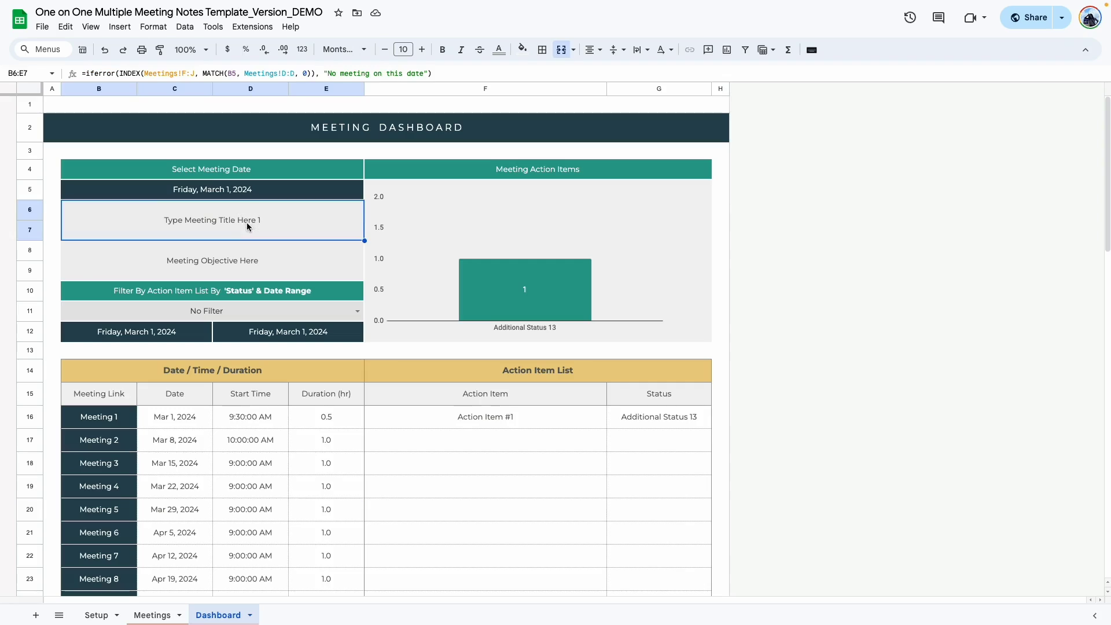
pyautogui.click(283, 261)
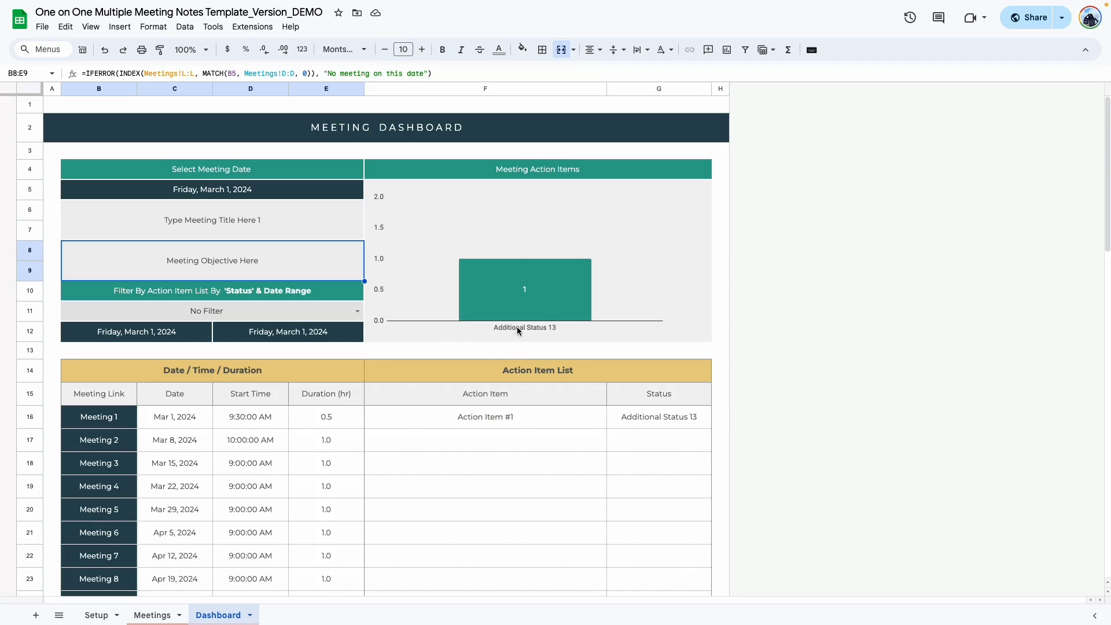
# Follow the dashboard's Meeting 1 link and extend that meeting's action item list from Action Item #2 to Action Item #7.
pyautogui.click(454, 463)
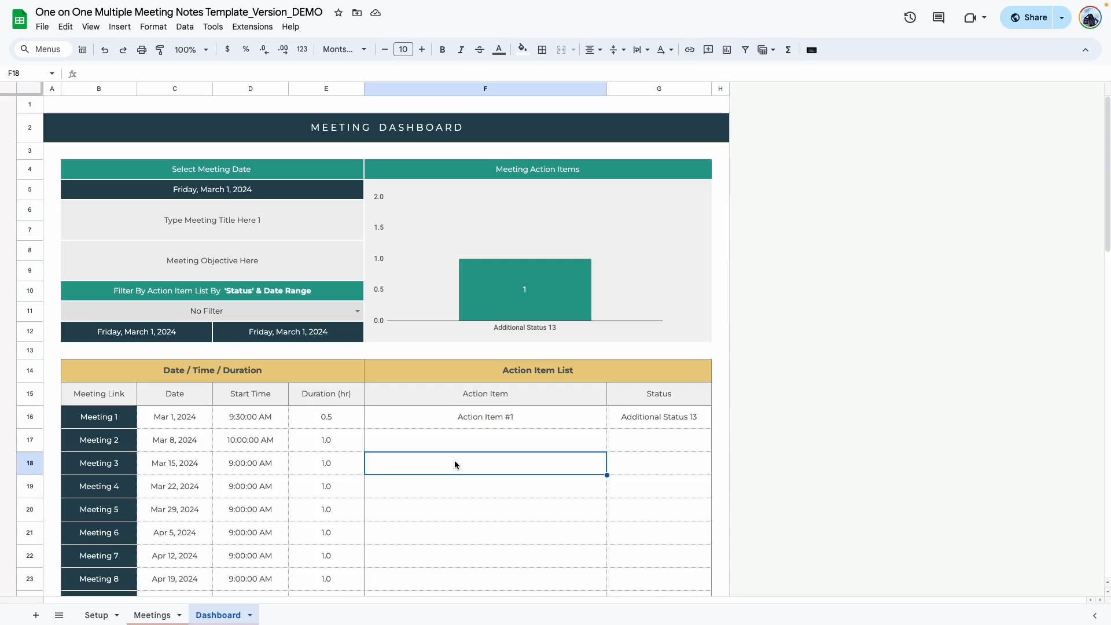
pyautogui.click(106, 417)
pyautogui.click(132, 444)
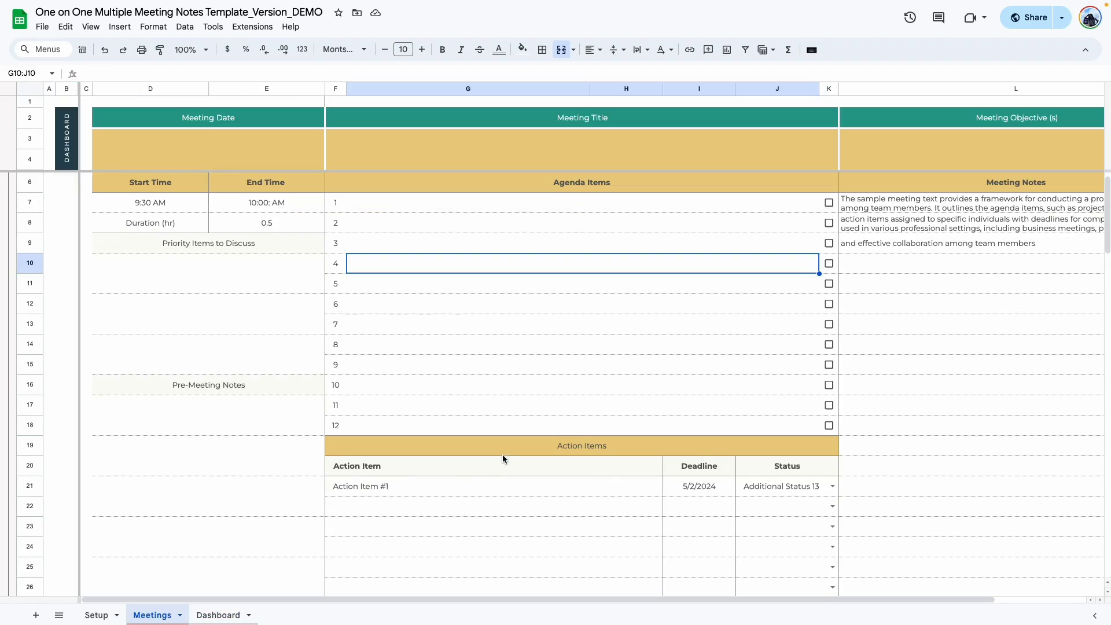
pyautogui.click(414, 486)
pyautogui.doubleClick(413, 486)
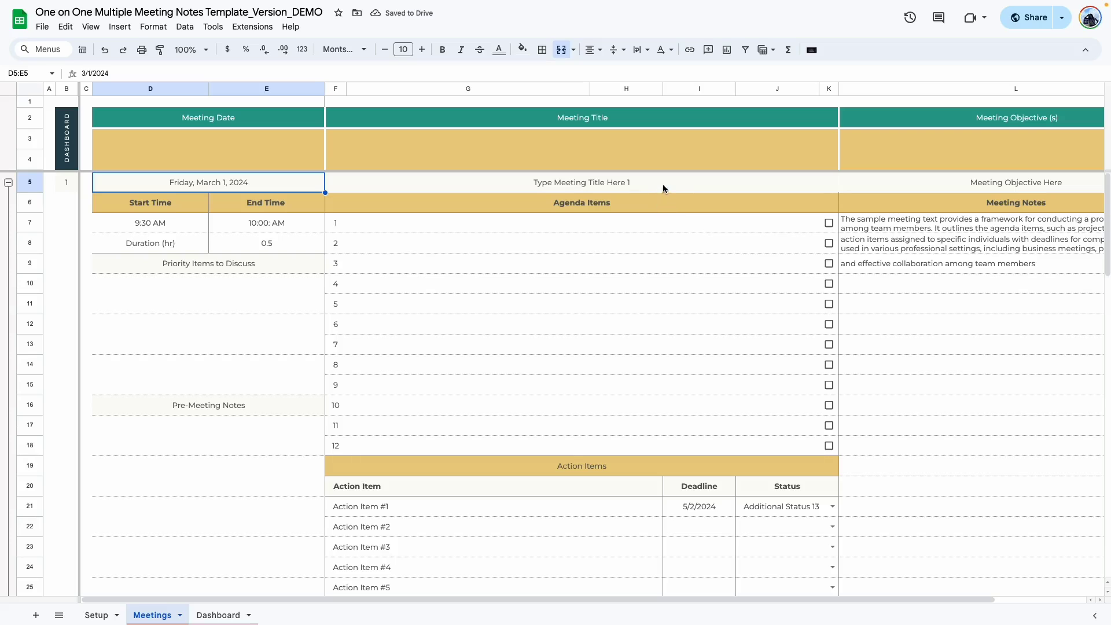
# Append "march 1st" to the Meeting 1 title and "march 1" to its objective.
pyautogui.doubleClick(664, 188)
pyautogui.write('march 1st')
pyautogui.press('Tab')
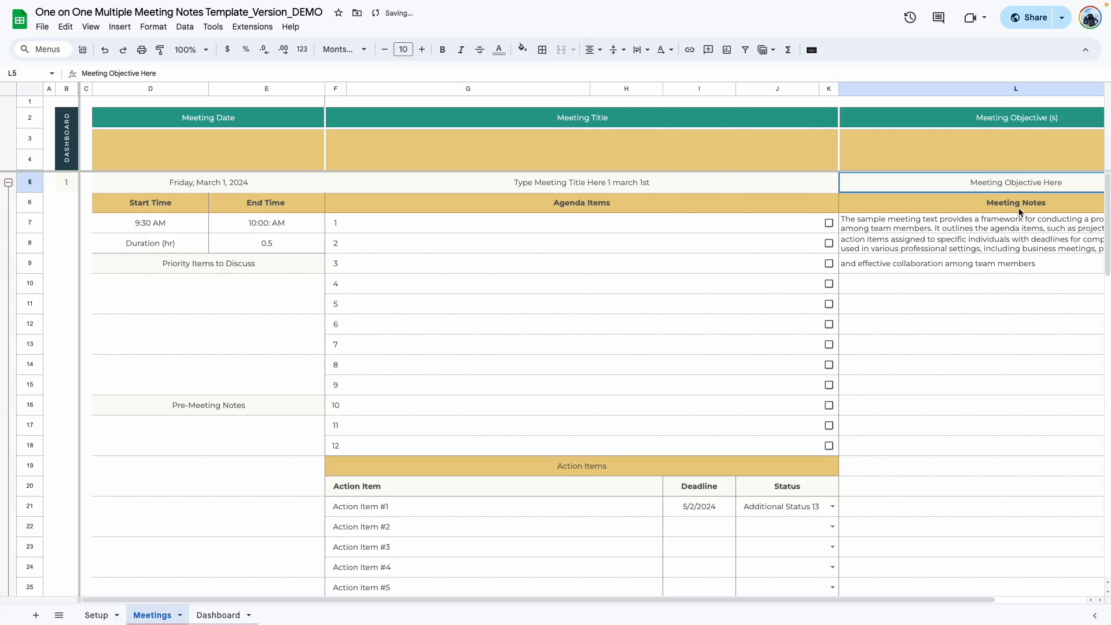
pyautogui.moveTo(928, 600); pyautogui.dragTo(1020, 600)
pyautogui.doubleClick(980, 181)
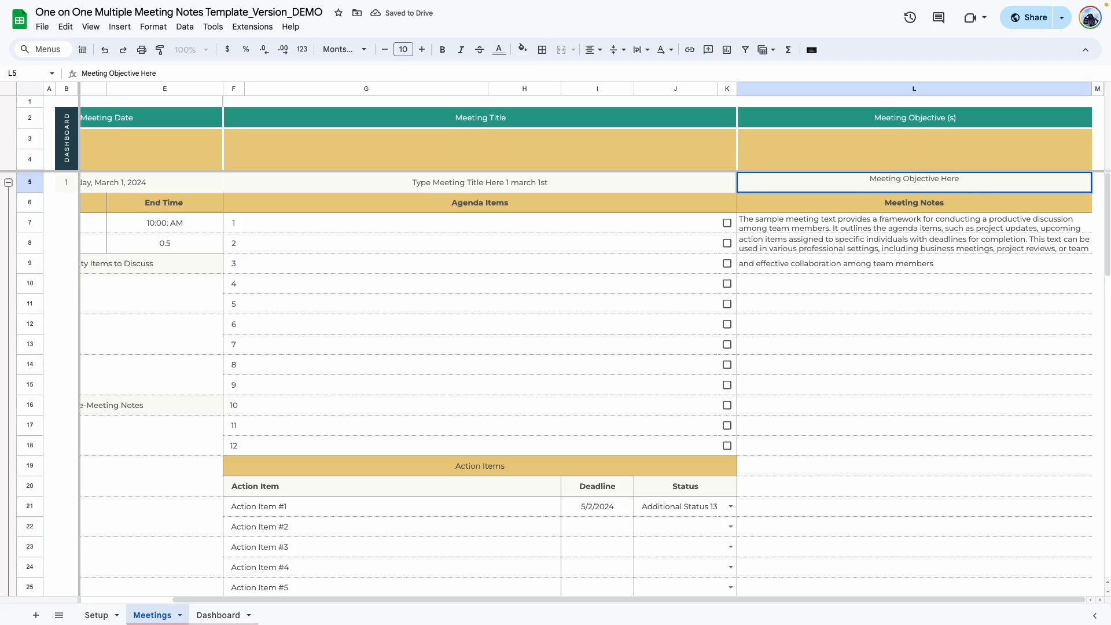
pyautogui.click(410, 243)
# Enter deadlines for Action Items #2 to #7: 4/18/2024, 4/26/2024, 4/17/2024, 4/29/2024, 4/25/2024 and 4/24/2024.
pyautogui.scroll(-2, 409, 444)
pyautogui.hscroll(-2, 409, 444)
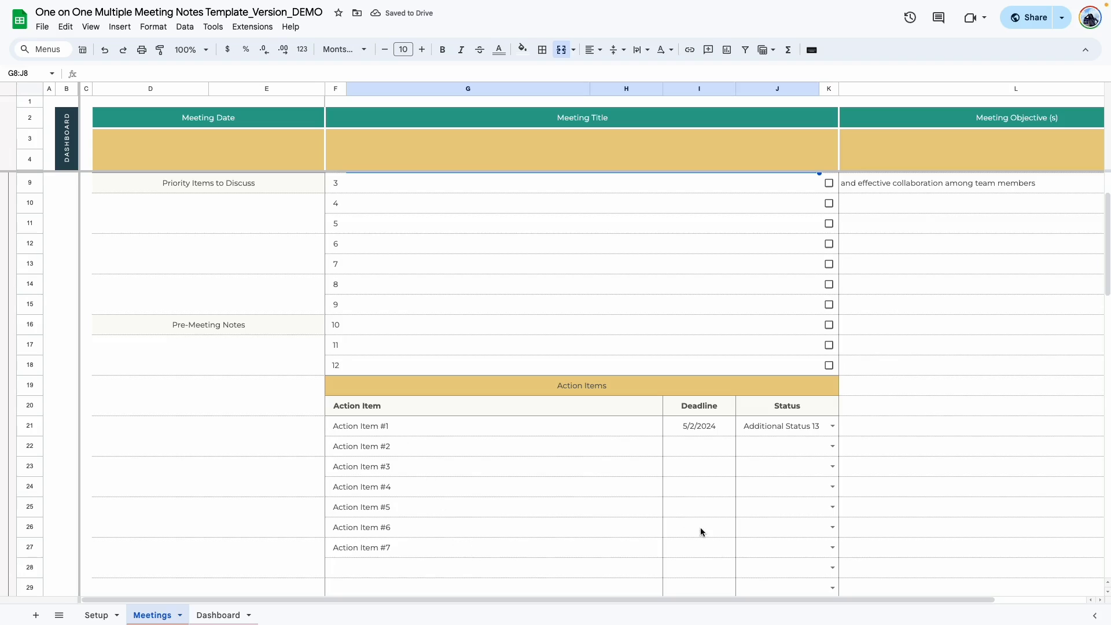
pyautogui.doubleClick(712, 450)
pyautogui.click(713, 524)
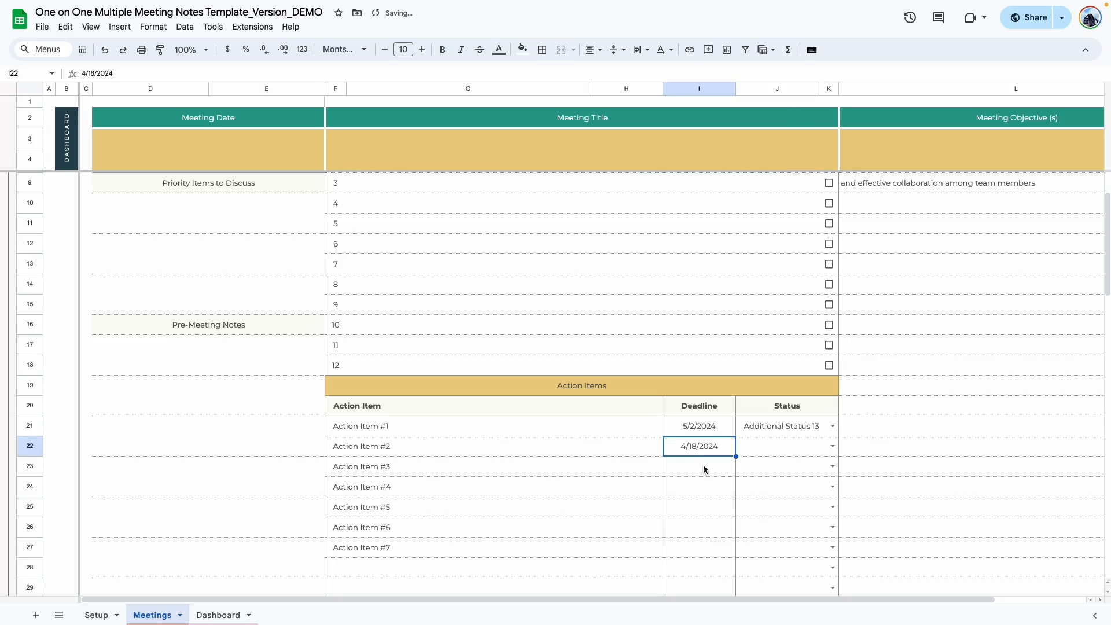
pyautogui.doubleClick(705, 469)
pyautogui.click(726, 544)
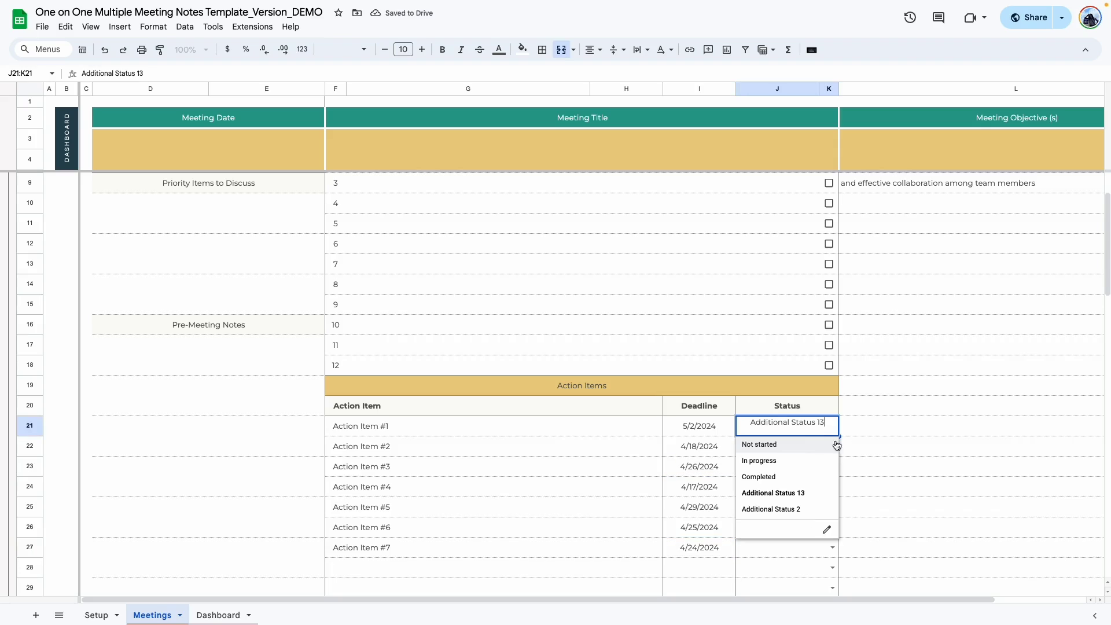
# Set the status of Action Items #1 and #2 to Not started and Action Item #3 to In progress.
pyautogui.click(769, 444)
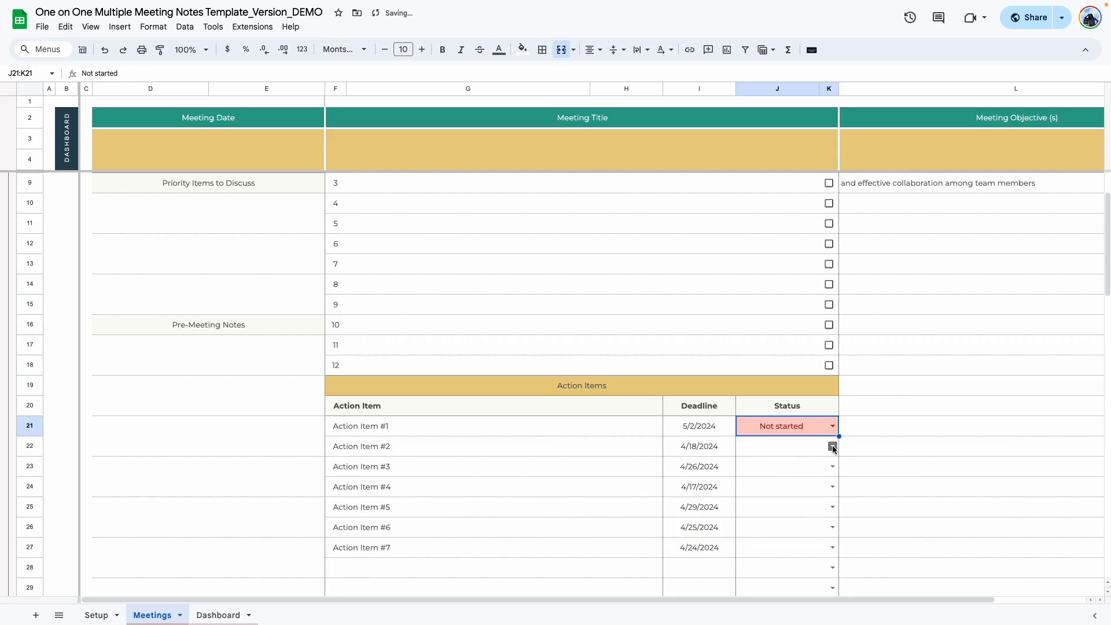
pyautogui.click(832, 446)
pyautogui.click(779, 470)
pyautogui.click(834, 466)
pyautogui.click(831, 503)
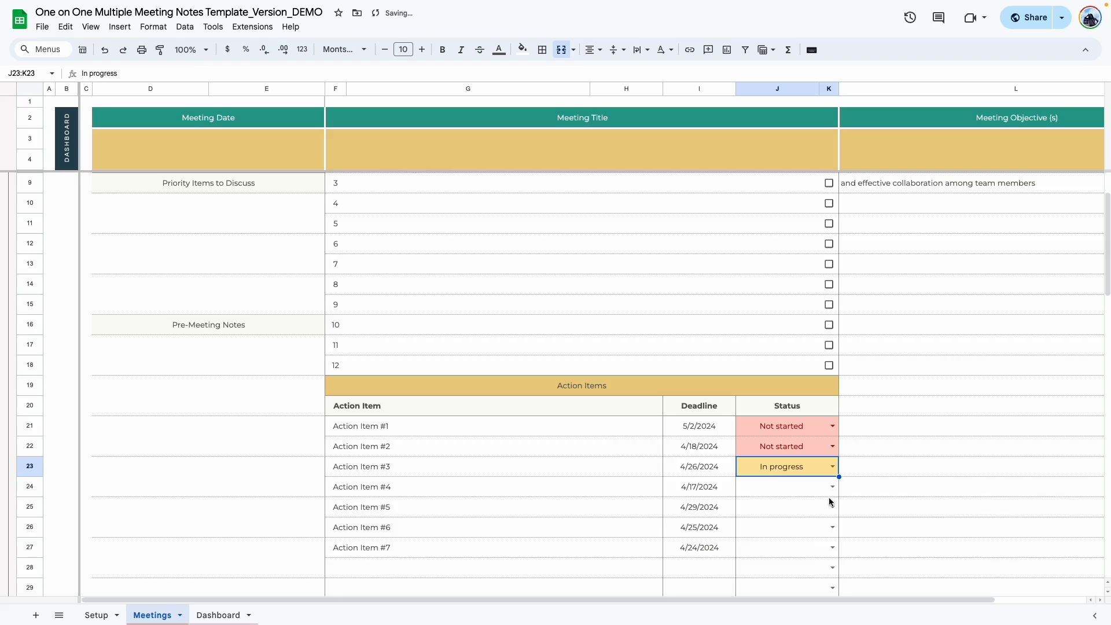
# Set the status of Action Items #4 and #5 to In progress and Action Items #6 and #7 to Completed.
pyautogui.click(833, 492)
pyautogui.click(759, 521)
pyautogui.click(832, 507)
pyautogui.click(761, 542)
pyautogui.click(832, 528)
pyautogui.click(759, 474)
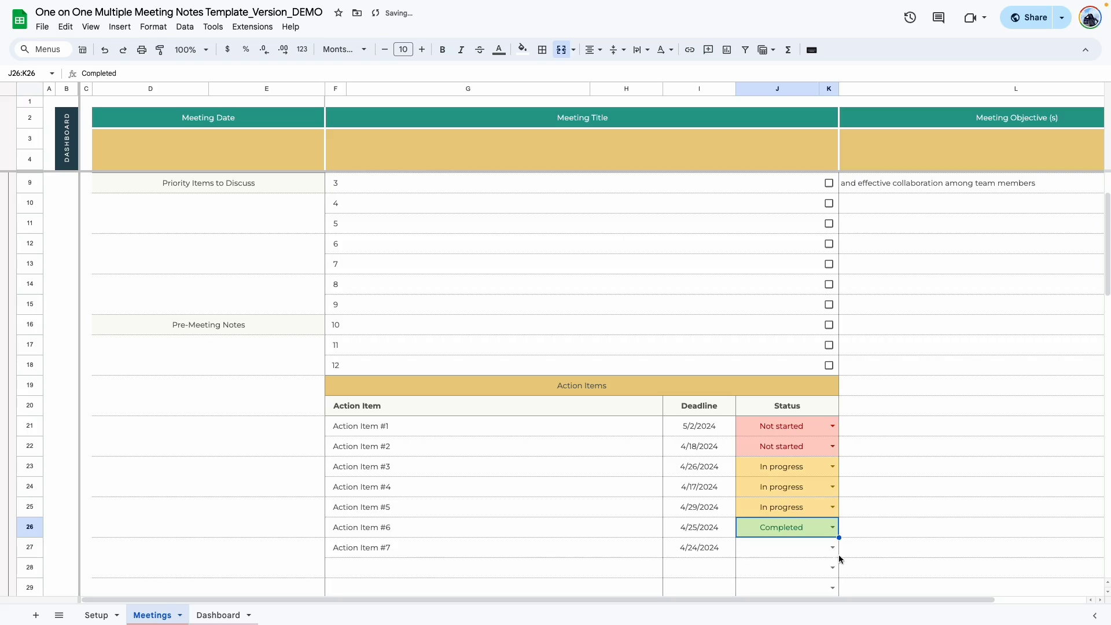
pyautogui.click(832, 548)
pyautogui.click(772, 495)
# Review the Meeting 1 entries, and check the linked title and objective cells on the Dashboard sheet.
pyautogui.scroll(2, 585, 506)
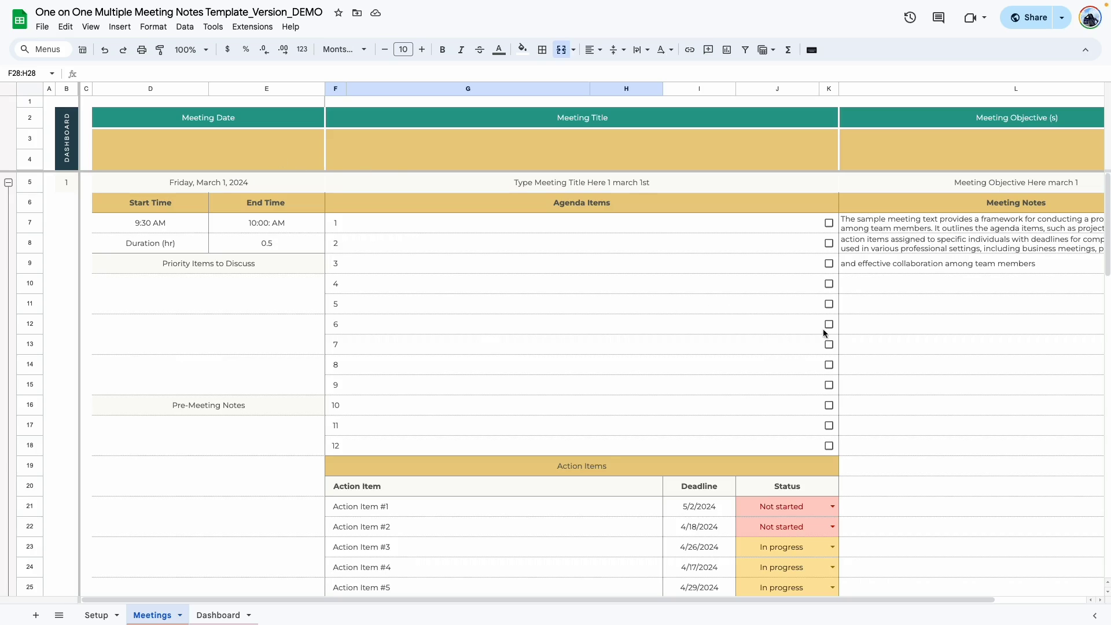
pyautogui.scroll(-2, 707, 332)
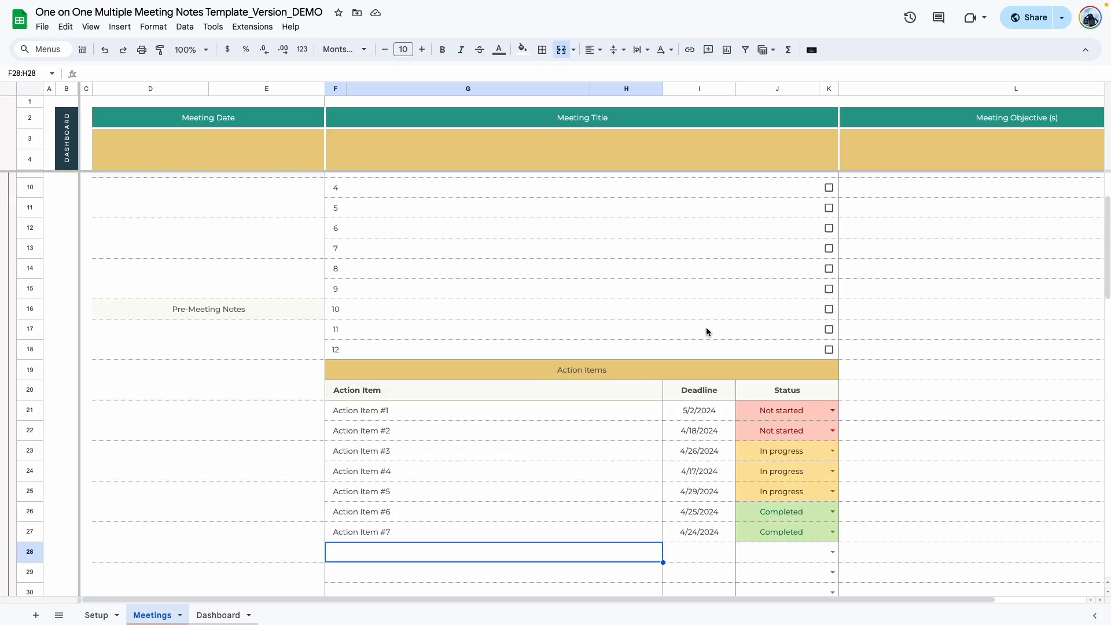
pyautogui.click(214, 616)
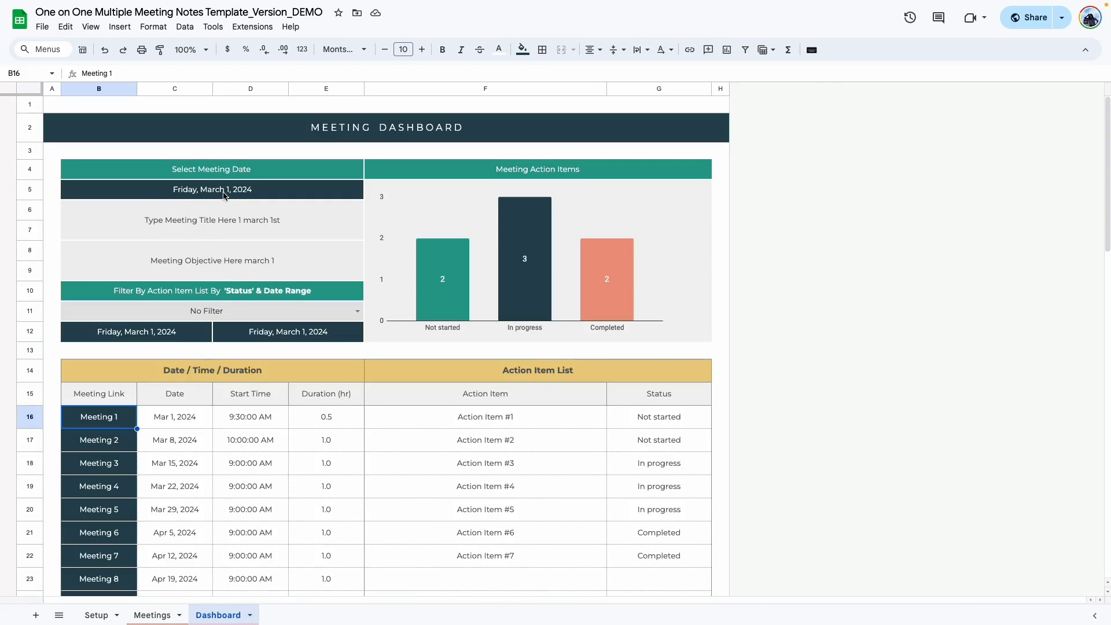
pyautogui.click(194, 227)
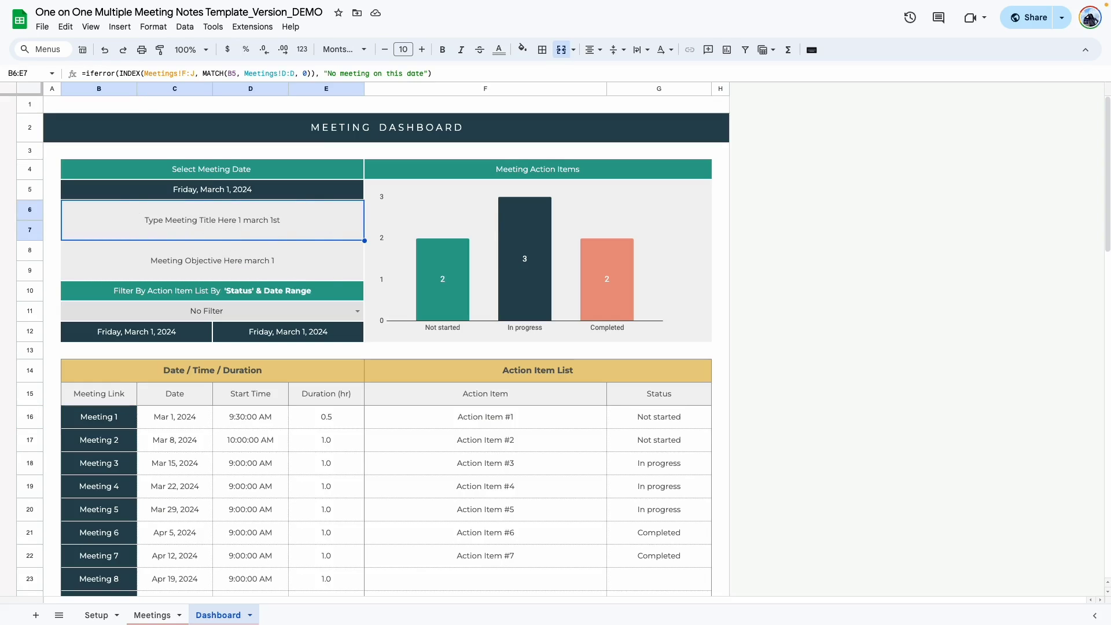
pyautogui.click(269, 266)
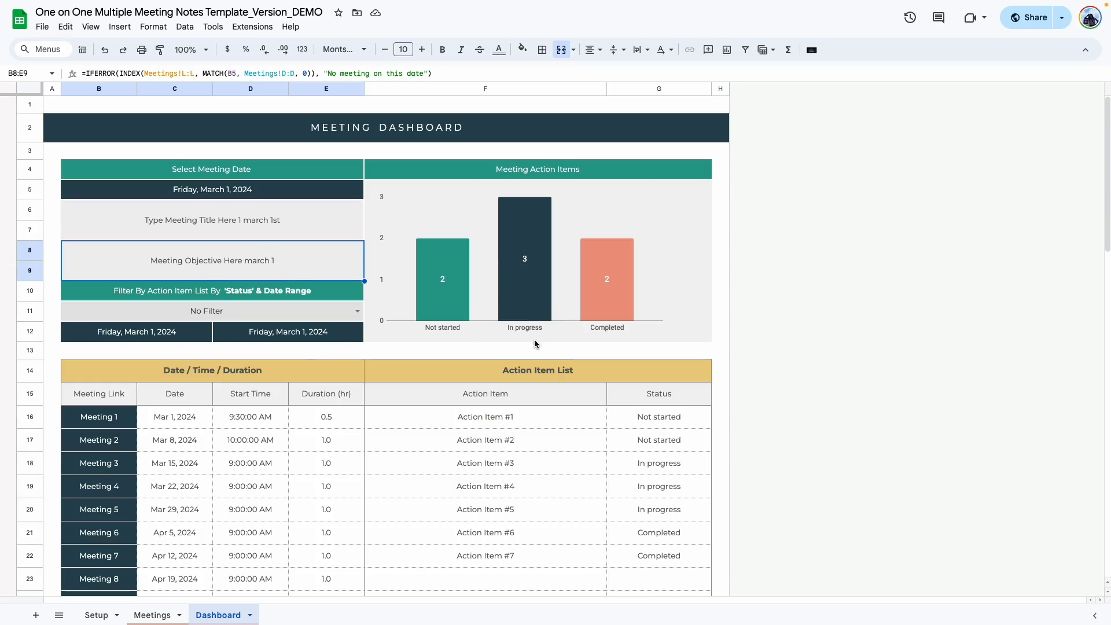
# Examine the dashboard's action item list and the status beside each item against the action items chart.
pyautogui.moveTo(538, 421); pyautogui.dragTo(662, 566)
pyautogui.click(577, 485)
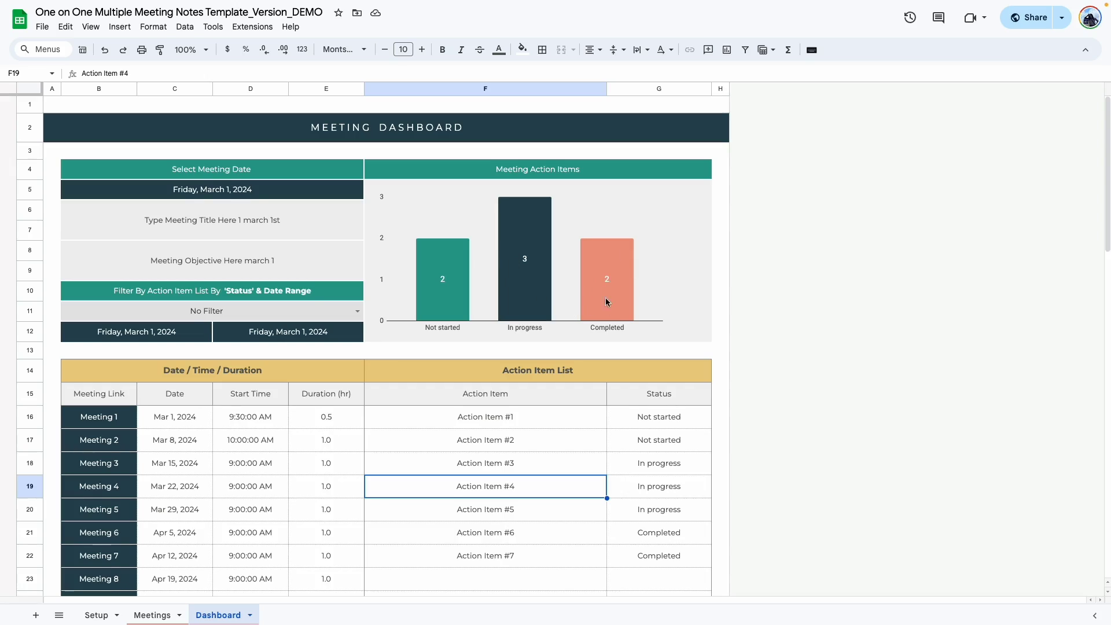
pyautogui.scroll(-1, 595, 347)
pyautogui.click(516, 350)
pyautogui.moveTo(540, 497); pyautogui.dragTo(537, 358)
pyautogui.click(529, 417)
pyautogui.moveTo(525, 351); pyautogui.dragTo(549, 484)
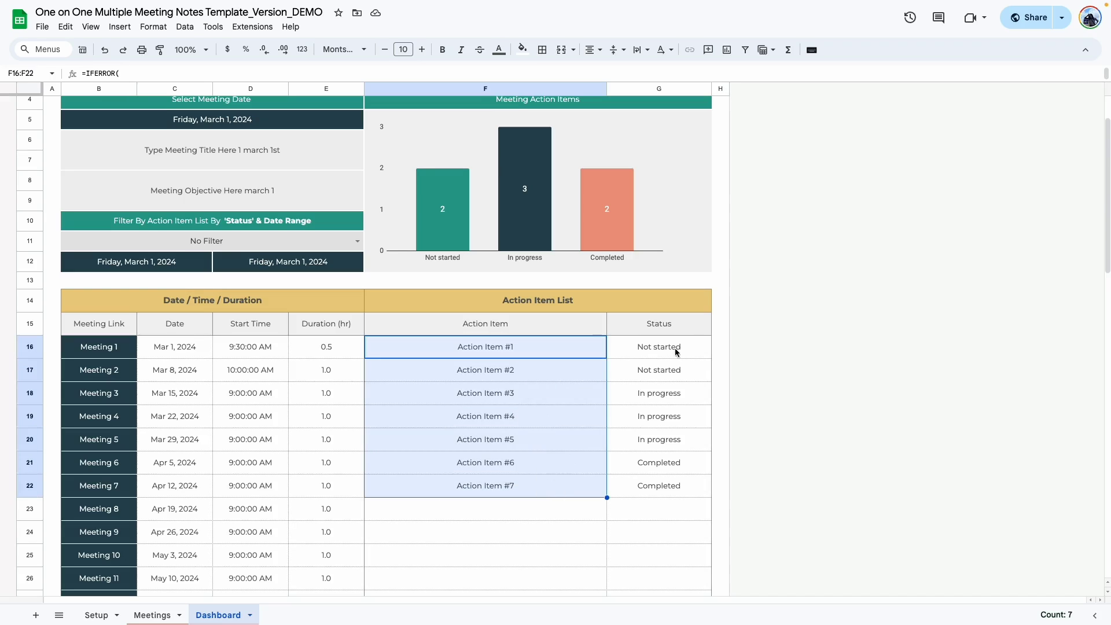
pyautogui.click(674, 393)
pyautogui.press('Down')
pyautogui.press('Down')
pyautogui.click(671, 494)
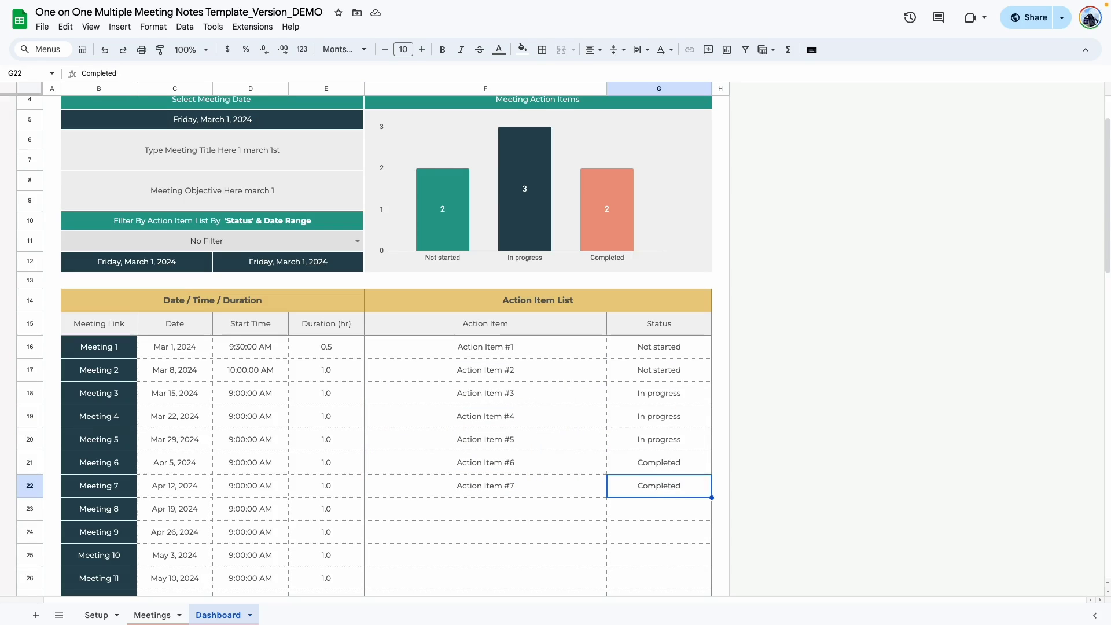
pyautogui.click(463, 520)
# Set Meeting 1's start time to 8 am on the Meetings sheet, and check its start time on the Dashboard.
pyautogui.hotkey('ctrl', 'shift', 'pageup')
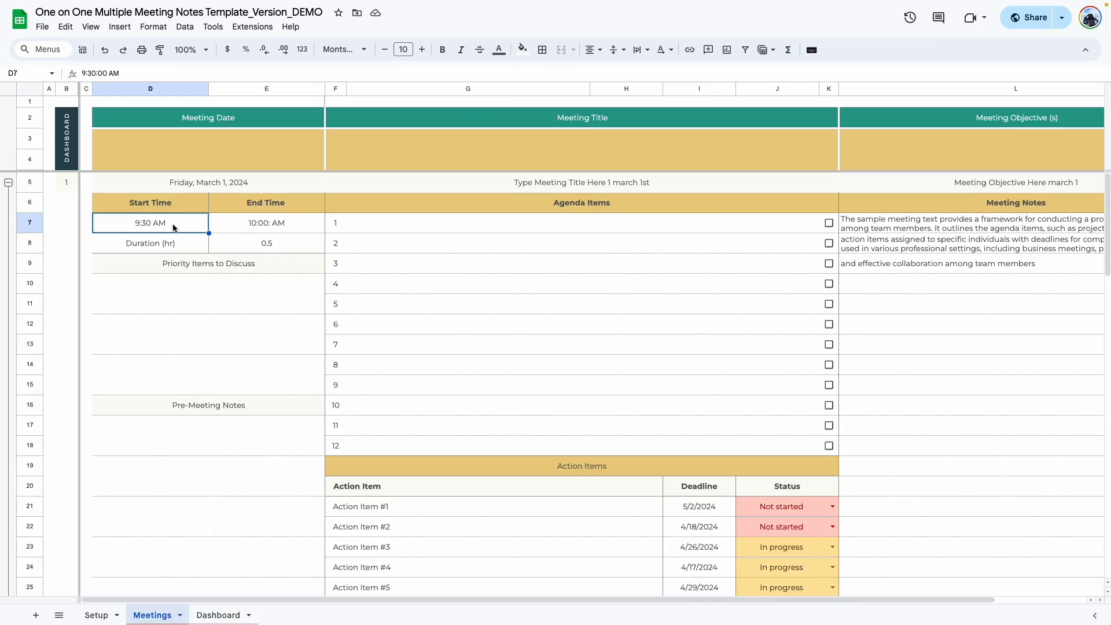
pyautogui.write('8 am')
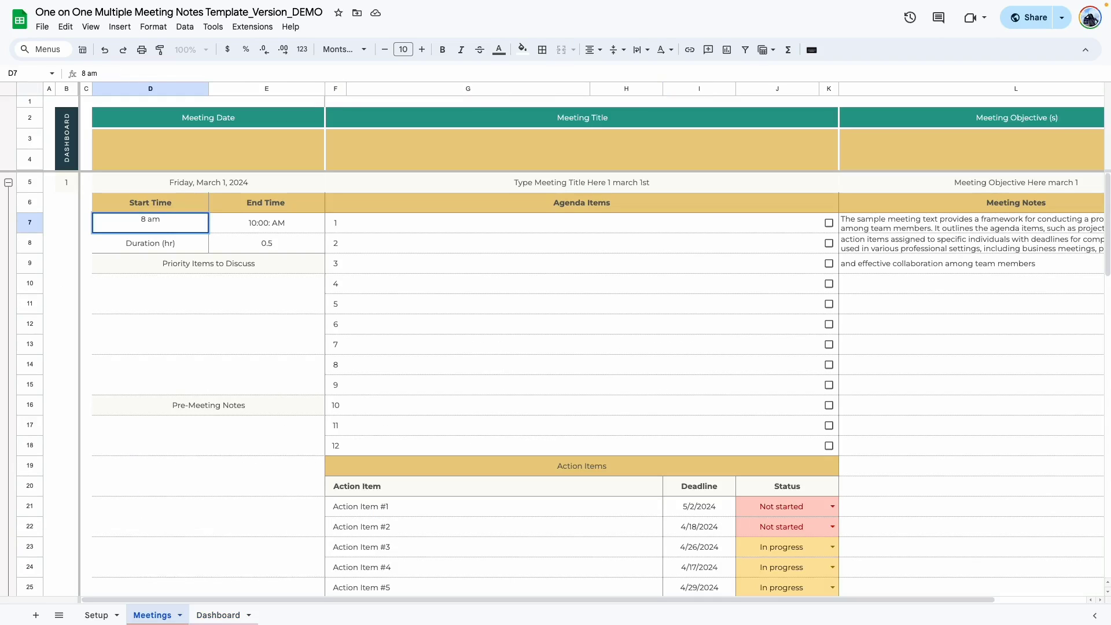
pyautogui.press('Return')
pyautogui.click(204, 617)
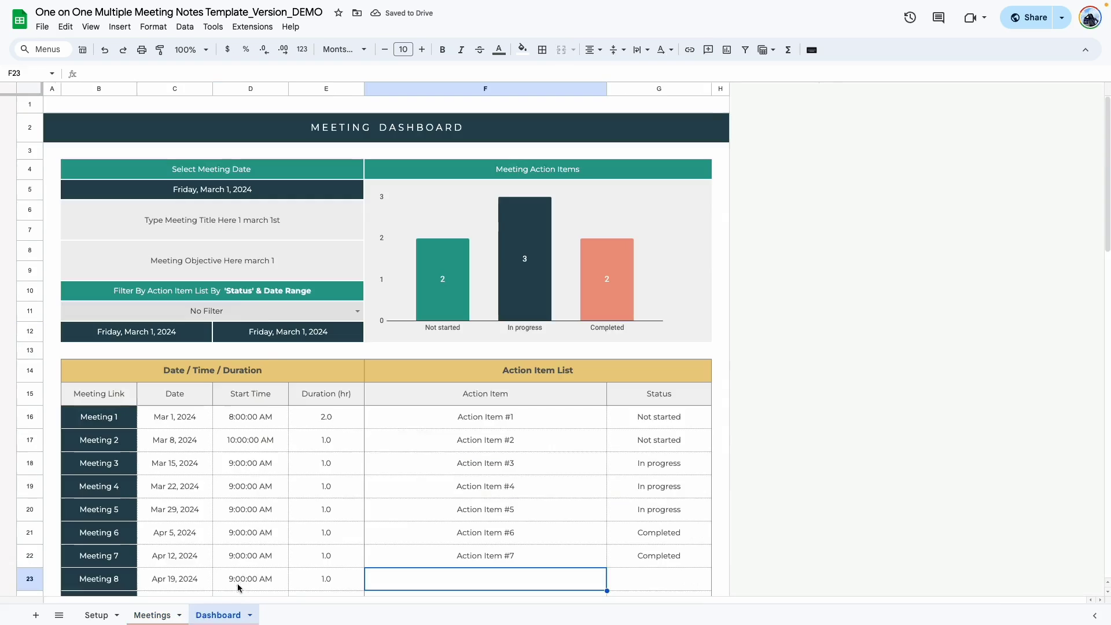
pyautogui.click(262, 432)
pyautogui.click(239, 418)
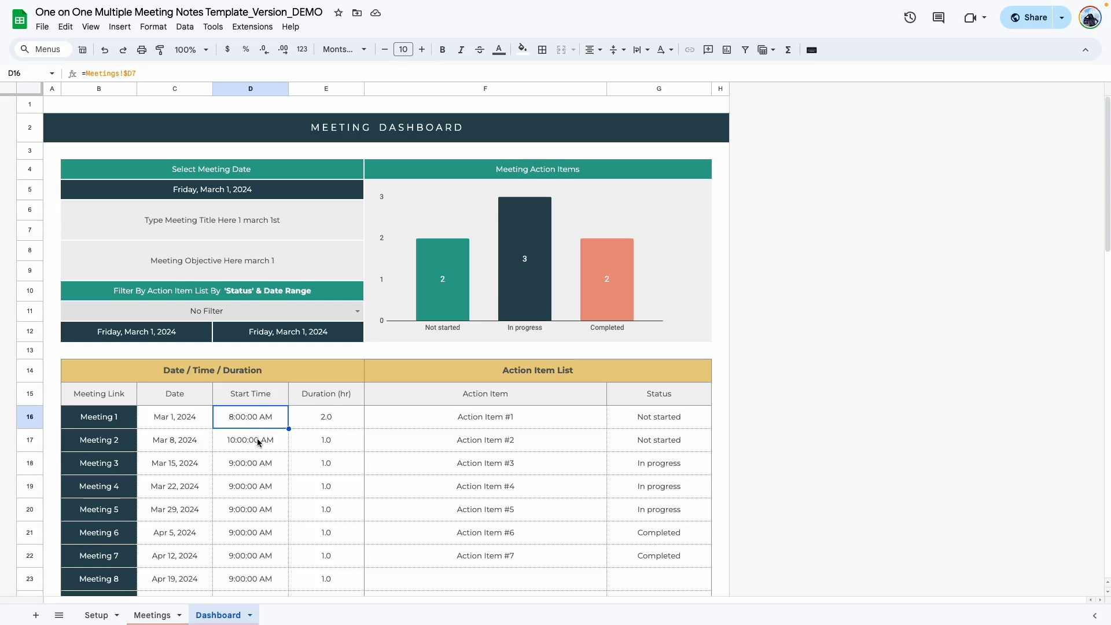
pyautogui.click(382, 440)
pyautogui.click(387, 486)
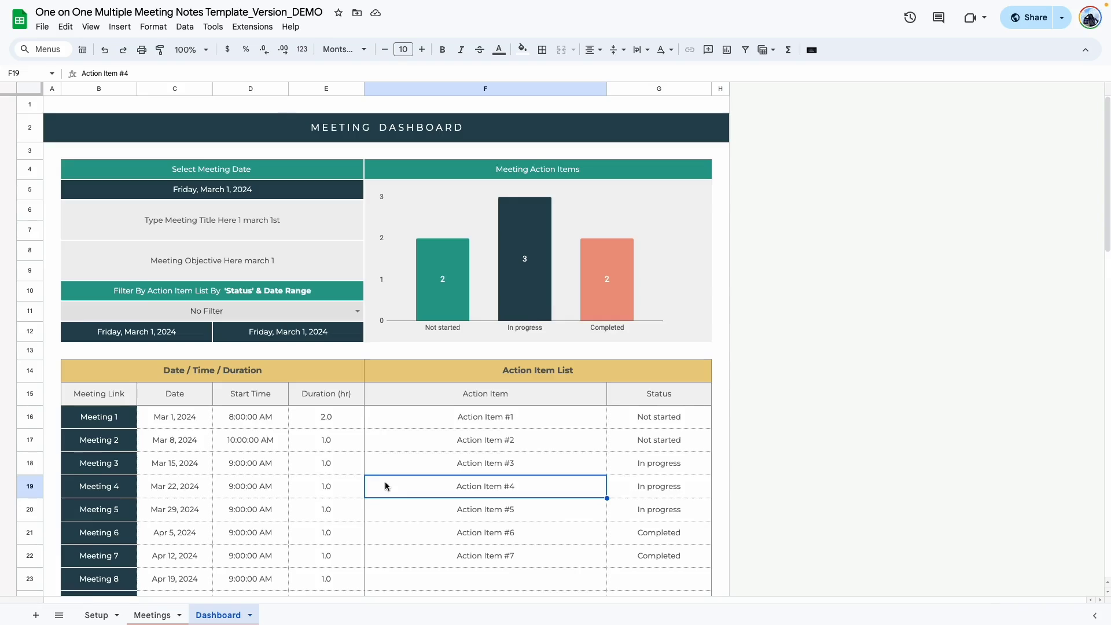
# Compare the March 1, 2024 row on the Meetings sheet with the dashboard's title, objective, action item and status cells.
pyautogui.hotkey('ctrl', 'pageup')
pyautogui.click(251, 187)
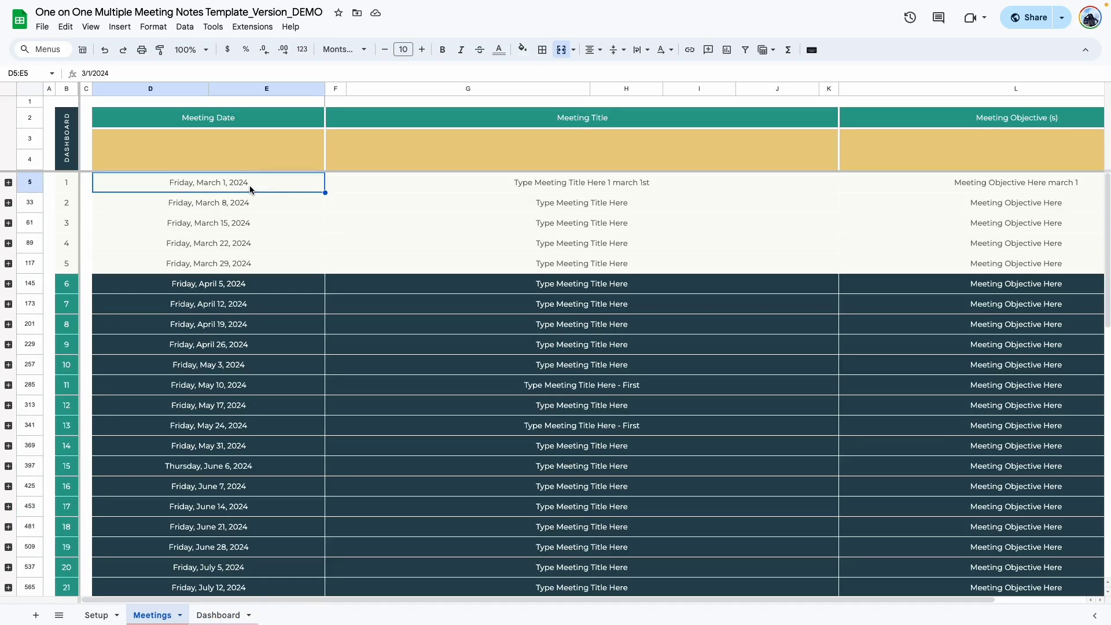
pyautogui.click(217, 615)
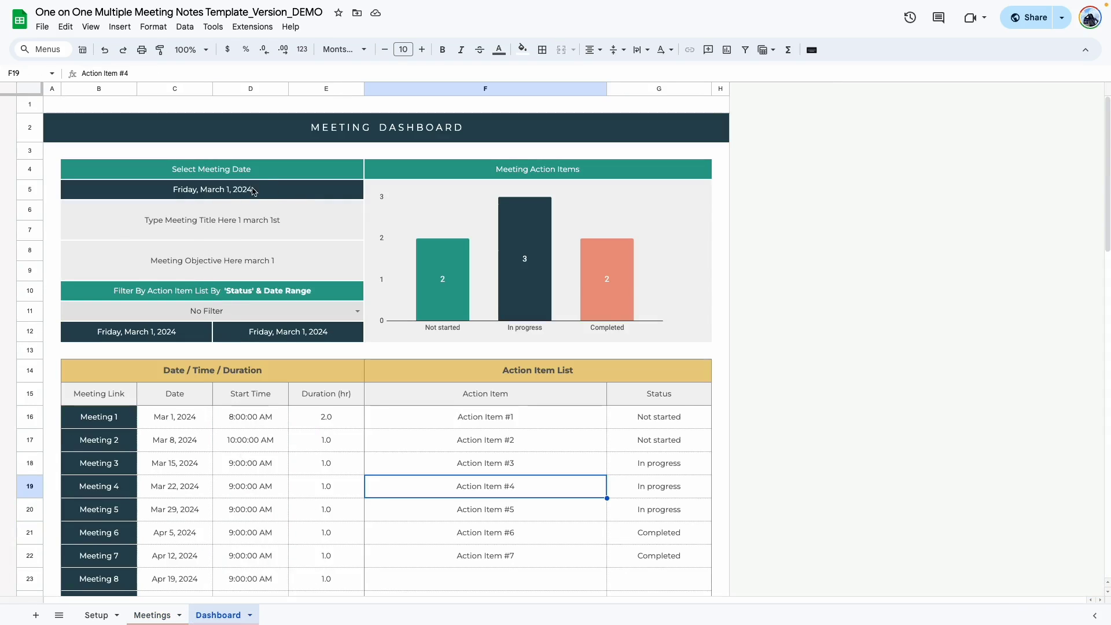
pyautogui.click(243, 228)
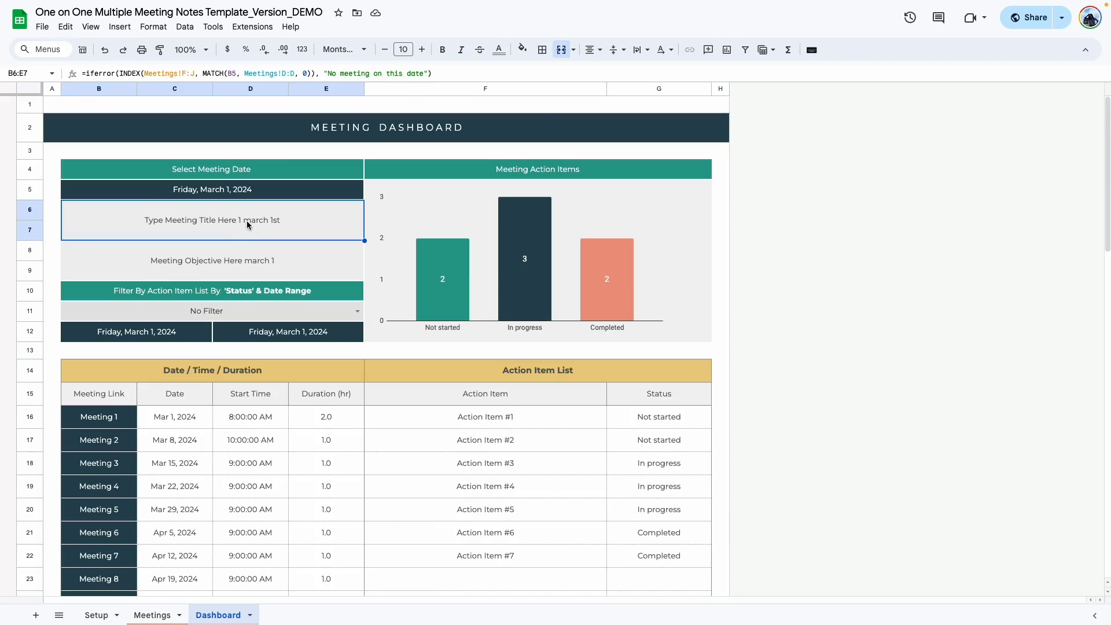
pyautogui.click(259, 277)
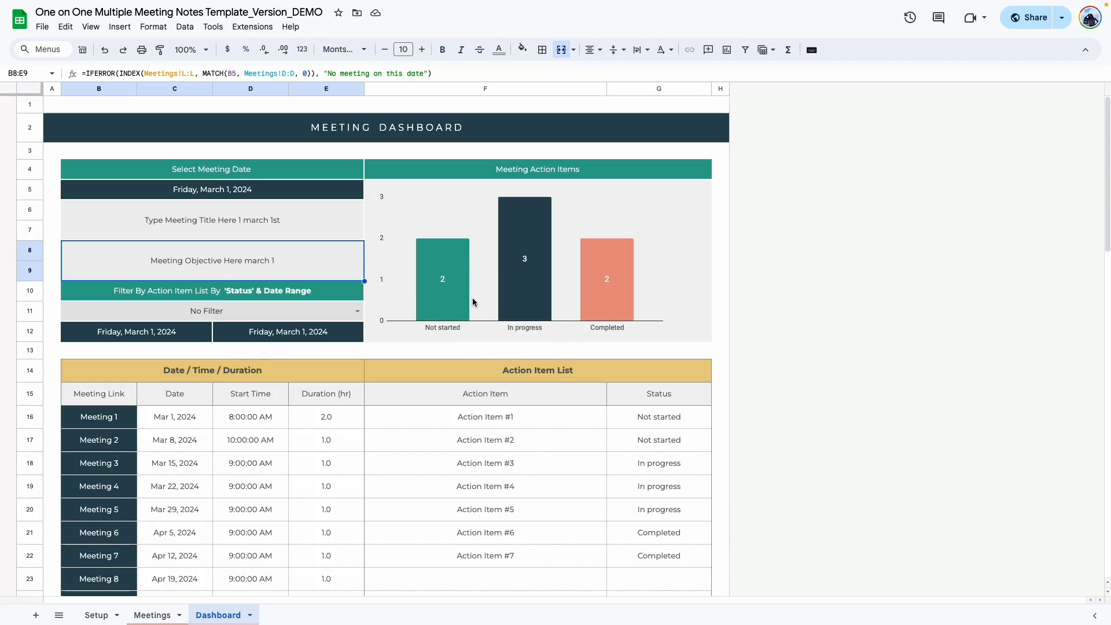
pyautogui.moveTo(533, 417); pyautogui.dragTo(538, 548)
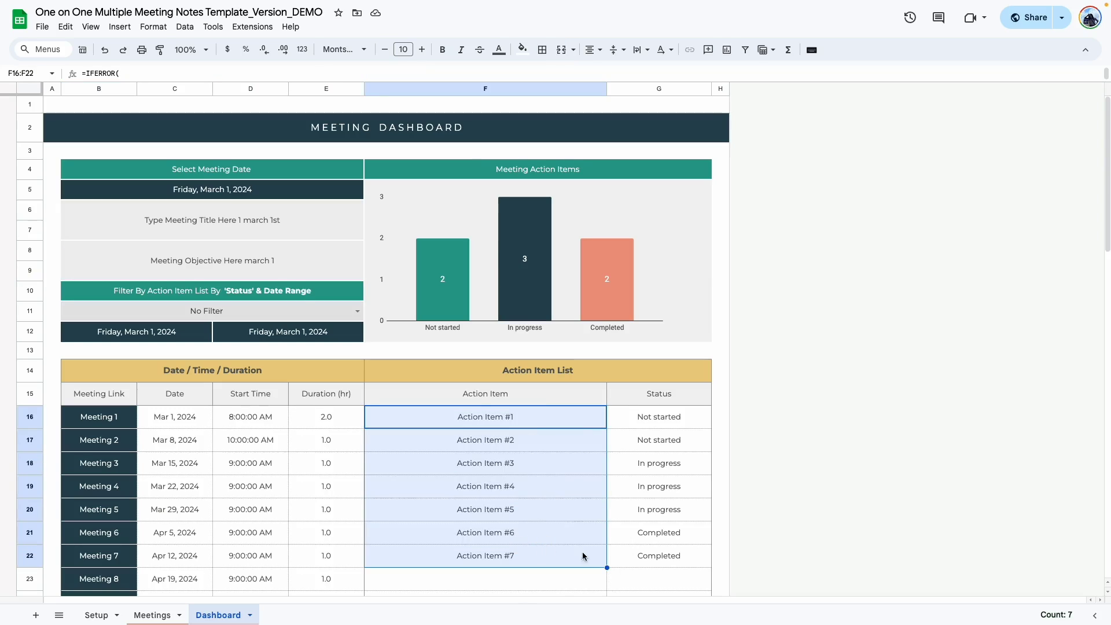
pyautogui.moveTo(643, 557); pyautogui.dragTo(670, 422)
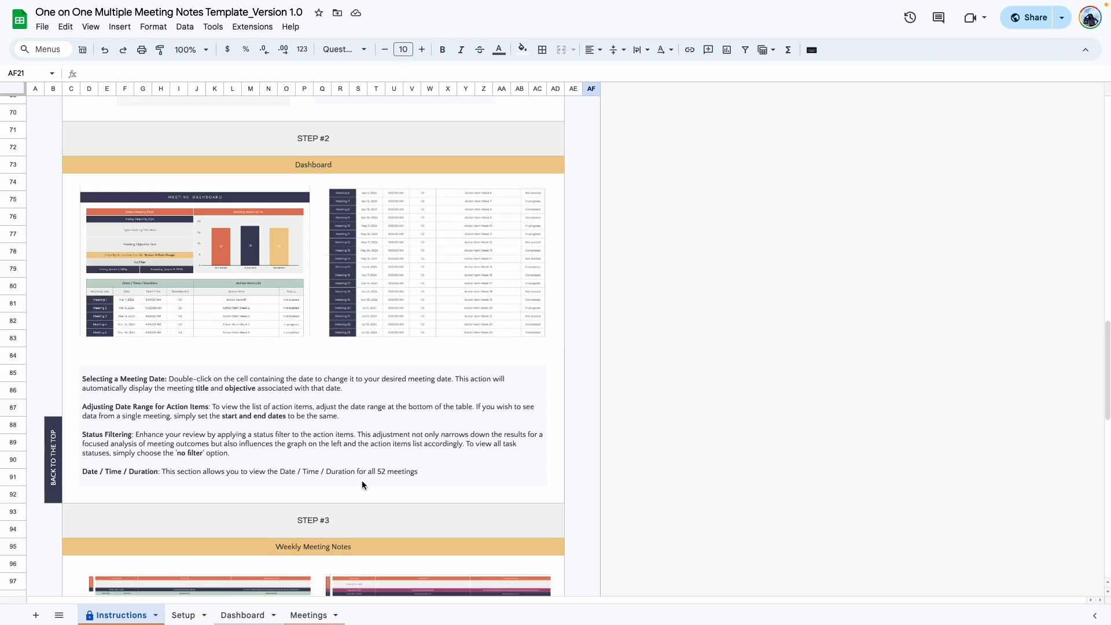
# Read through the Instructions sheet of the Version 1.0 template, covering the welcome section, step-by-step guide and frequently asked questions.
pyautogui.scroll(15, 363, 486)
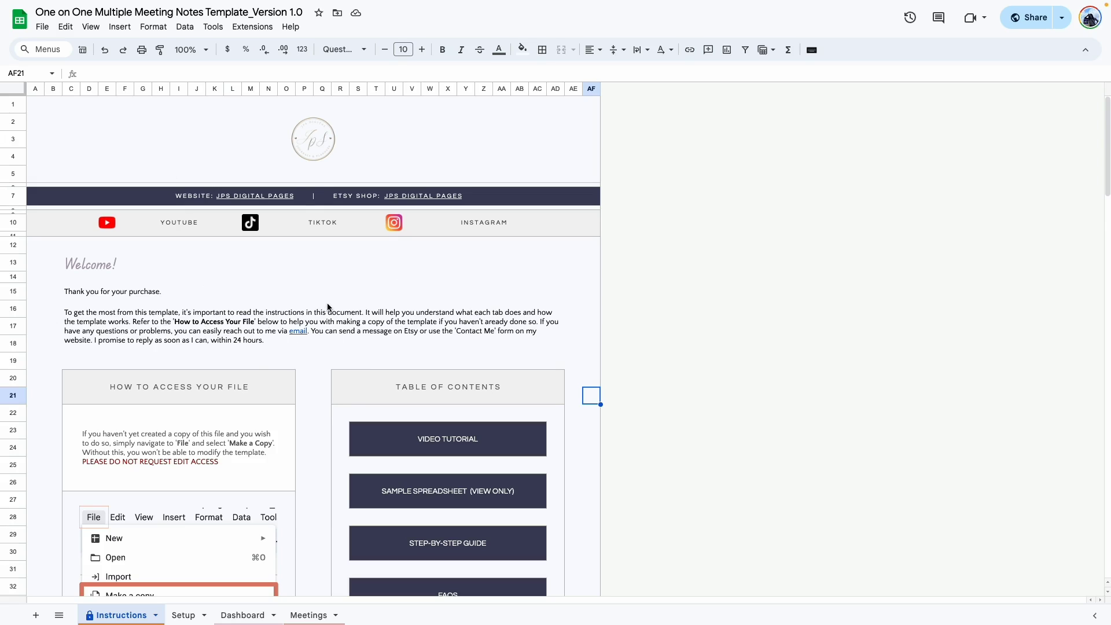
pyautogui.moveTo(328, 307)
pyautogui.scroll(-14, 640, 347)
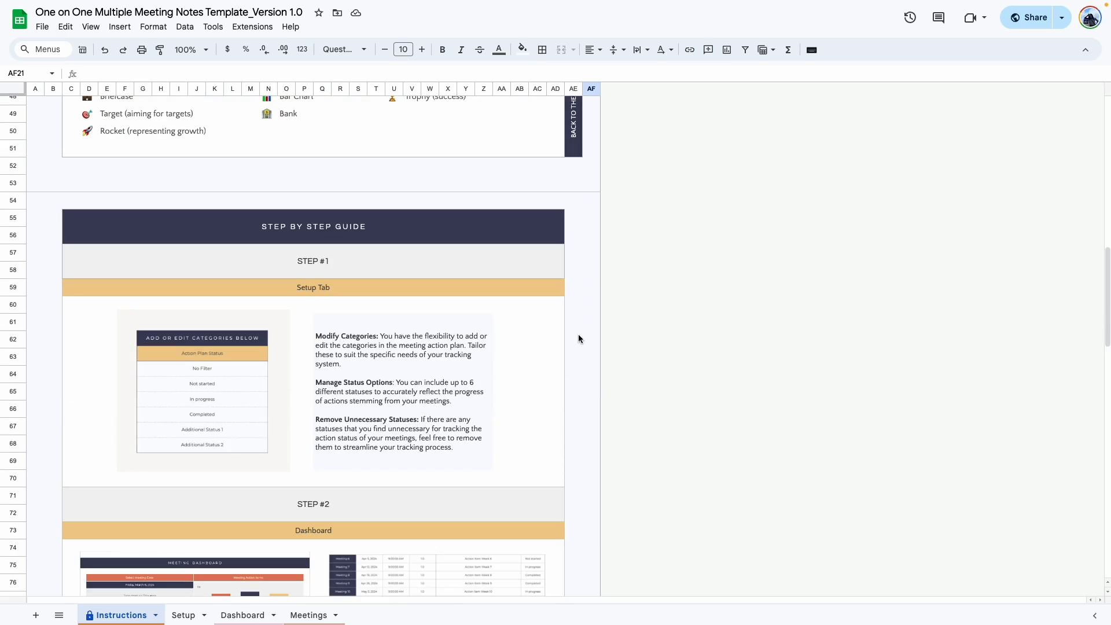
pyautogui.scroll(-3, 577, 335)
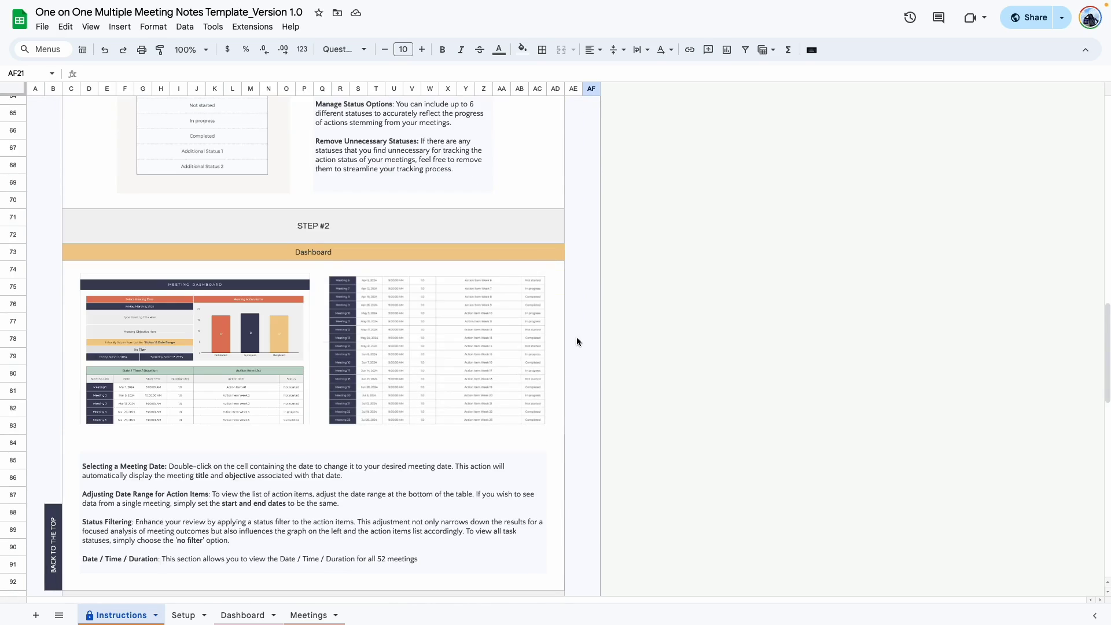
pyautogui.scroll(-5, 573, 345)
pyautogui.scroll(-5, 573, 349)
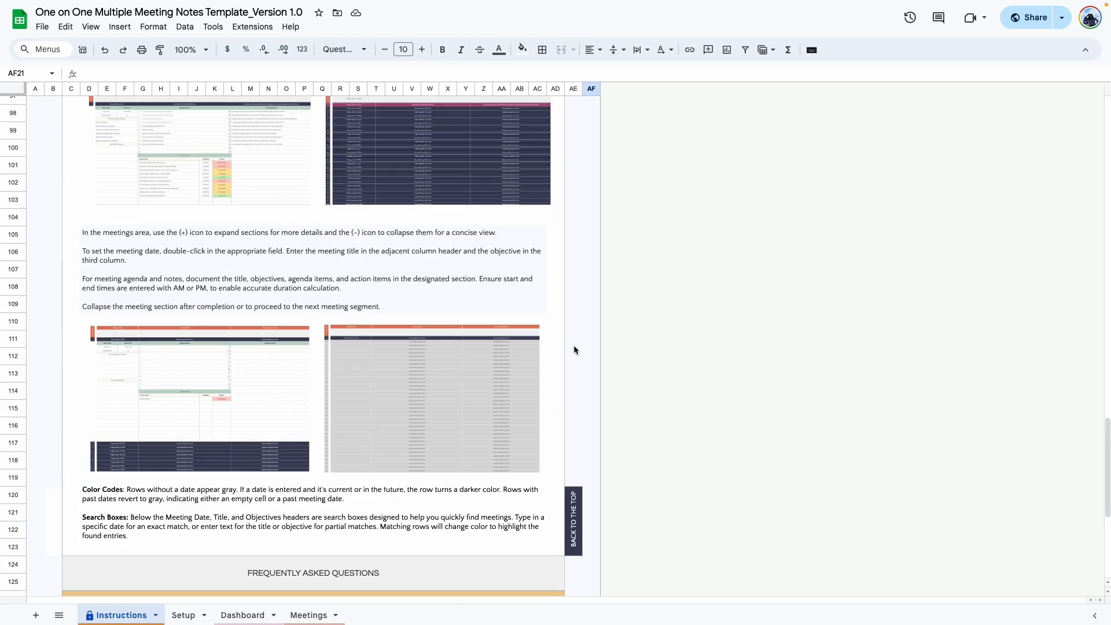
pyautogui.scroll(-5, 572, 345)
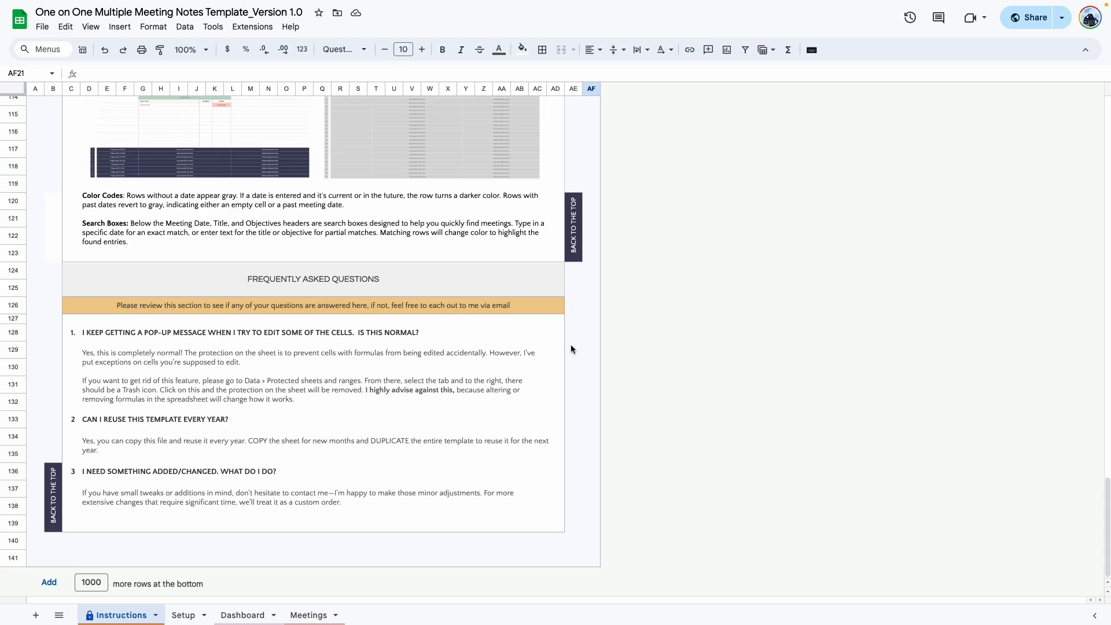
pyautogui.scroll(20, 564, 348)
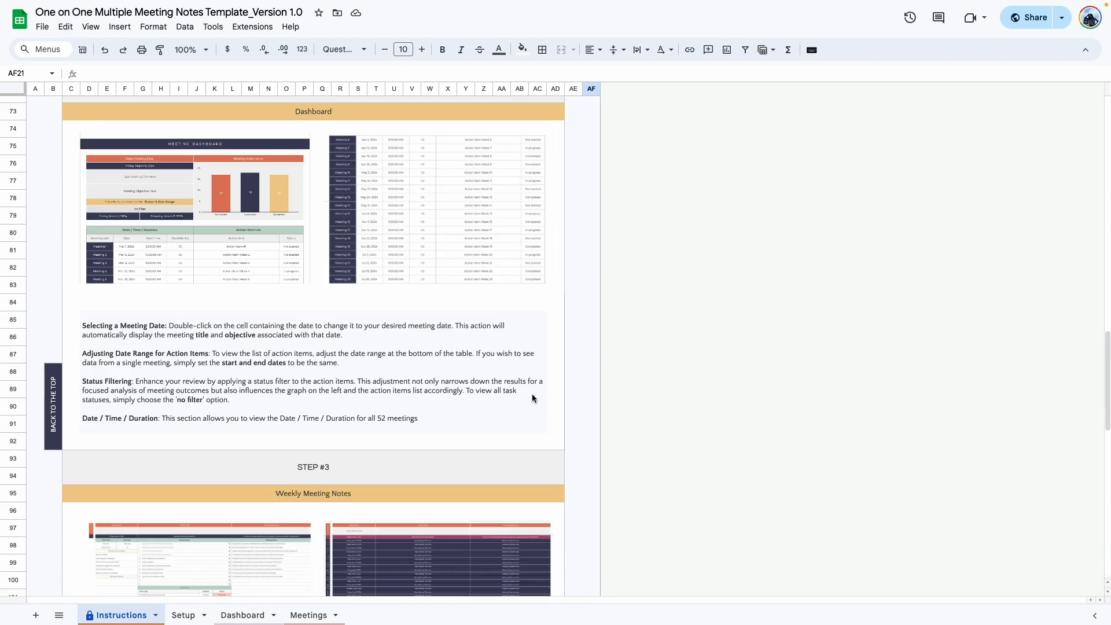